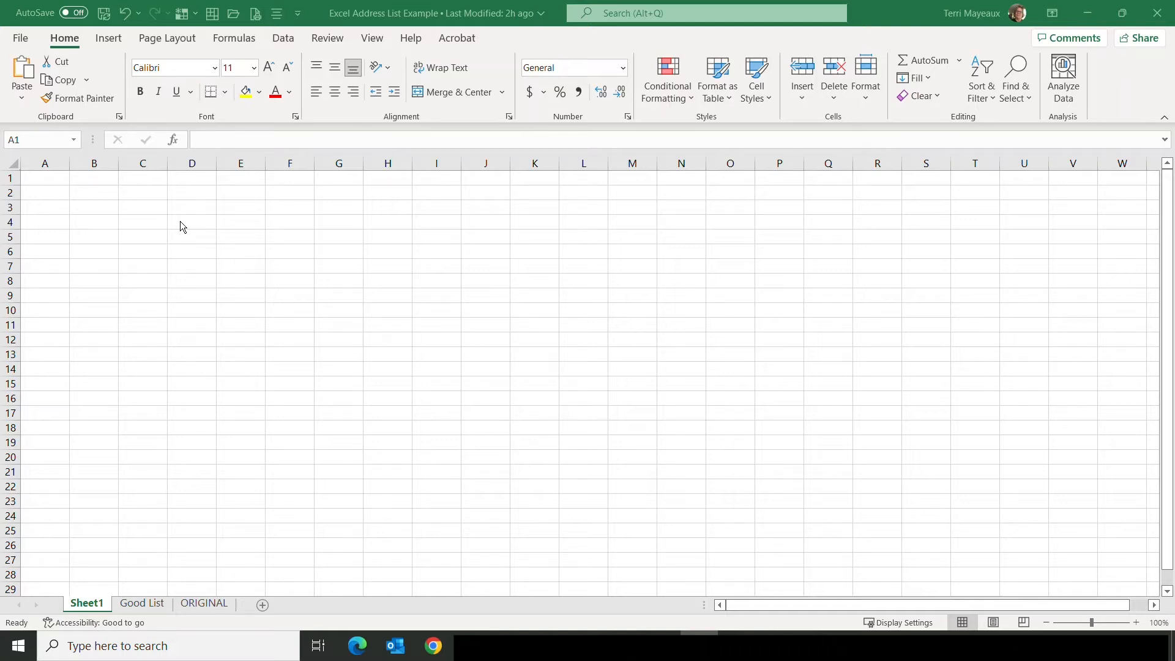
- Review the rearranged addresses on the Good List sheet and the source layout on the ORIGINAL sheet
{"action": "left_click", "coordinate": [144, 607]}
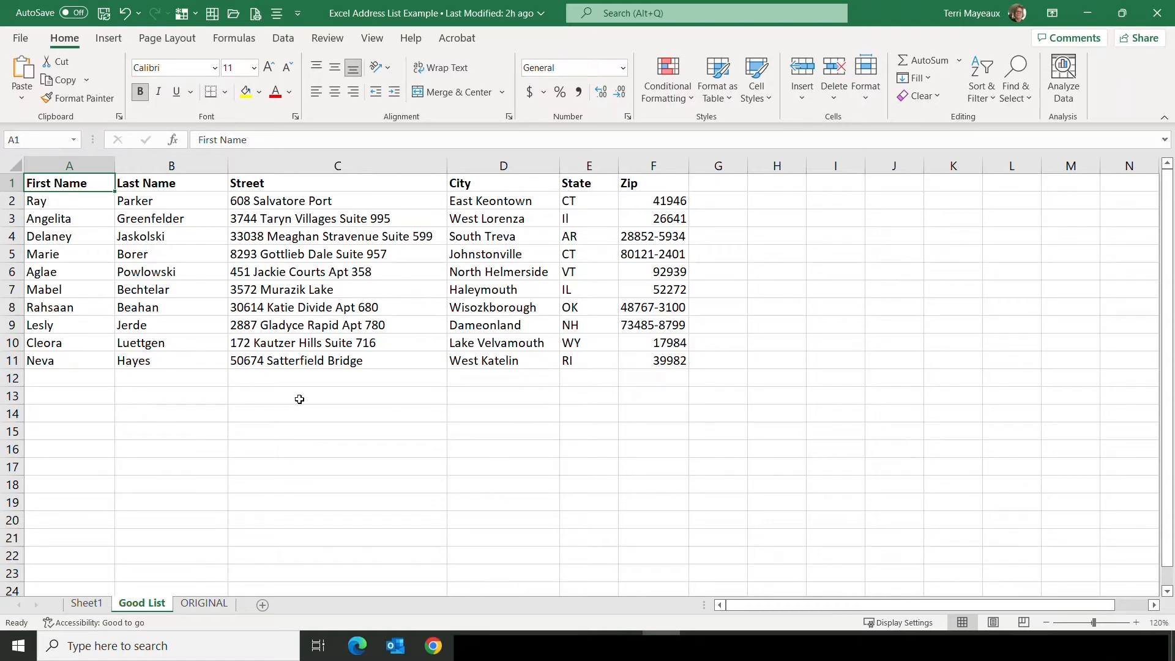
{"action": "left_click", "coordinate": [211, 606]}
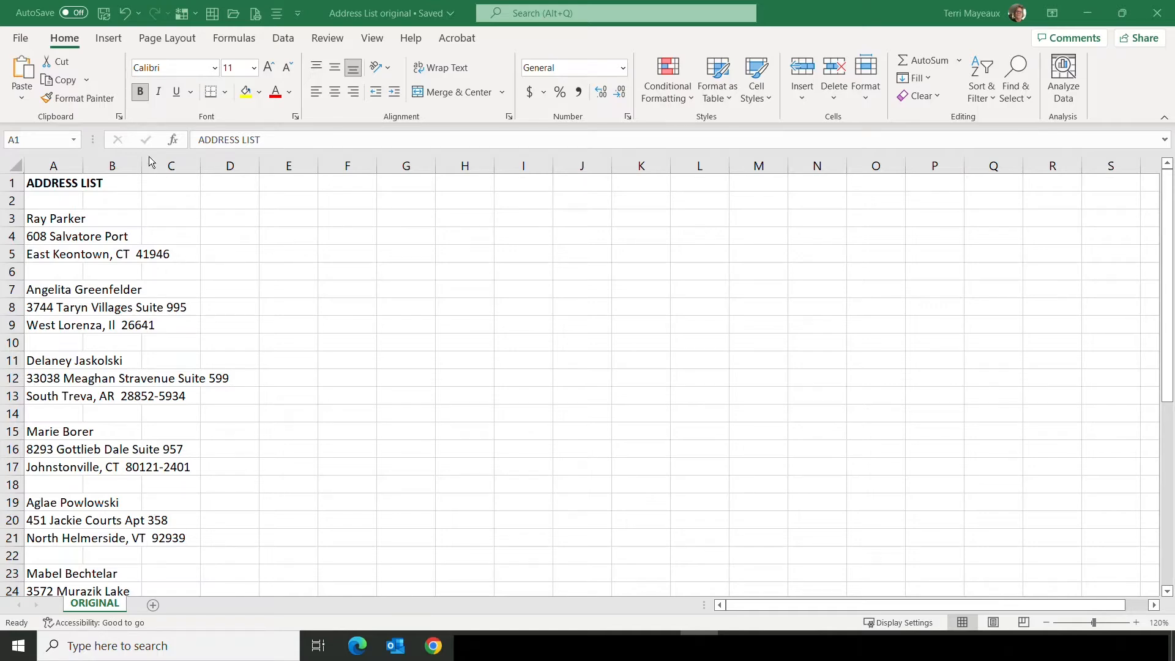
- Set up a copy of the address list workbook in the Desktop folder with the file name Address List original 1
{"action": "left_click", "coordinate": [22, 38]}
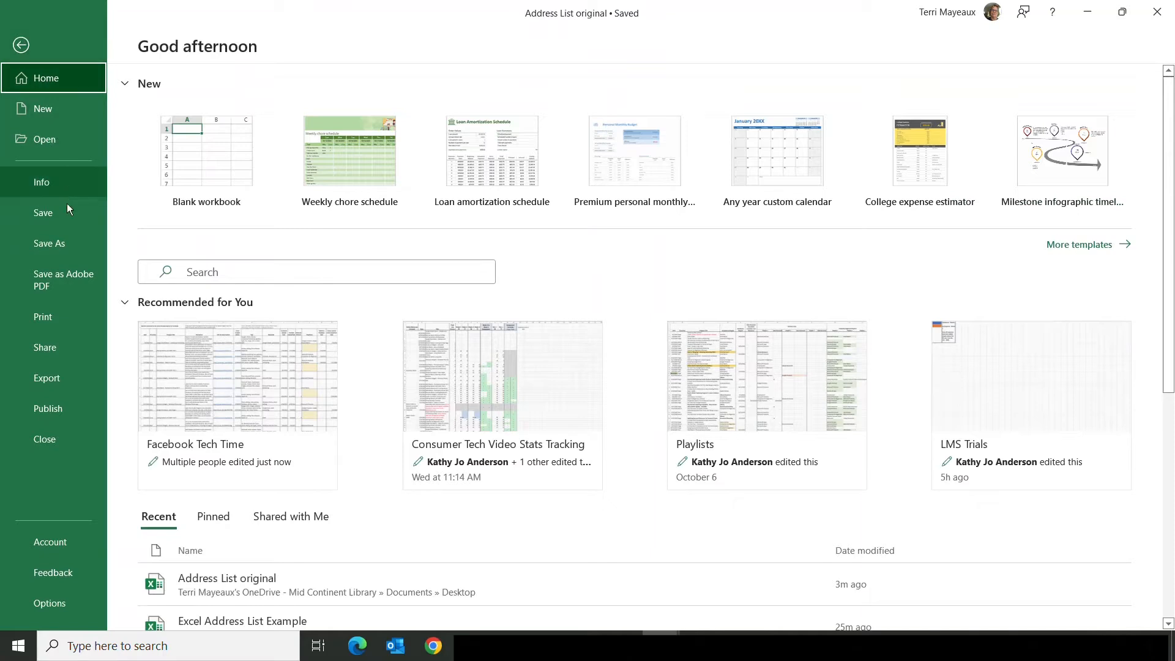
{"action": "left_click", "coordinate": [58, 243]}
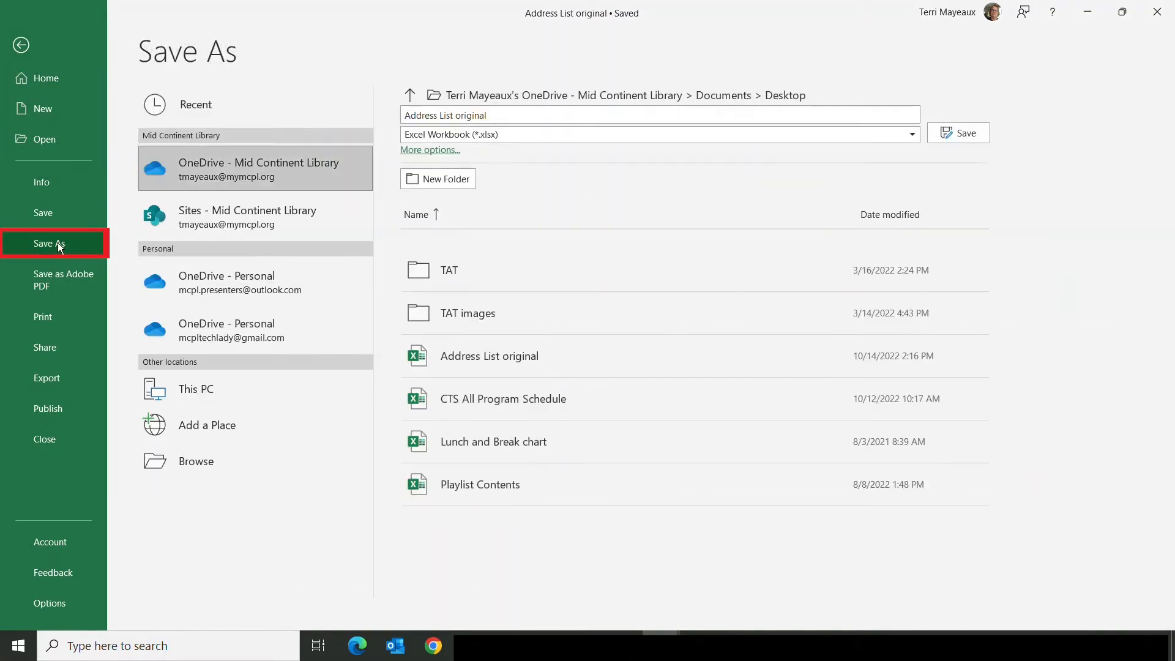
{"action": "left_click", "coordinate": [205, 458]}
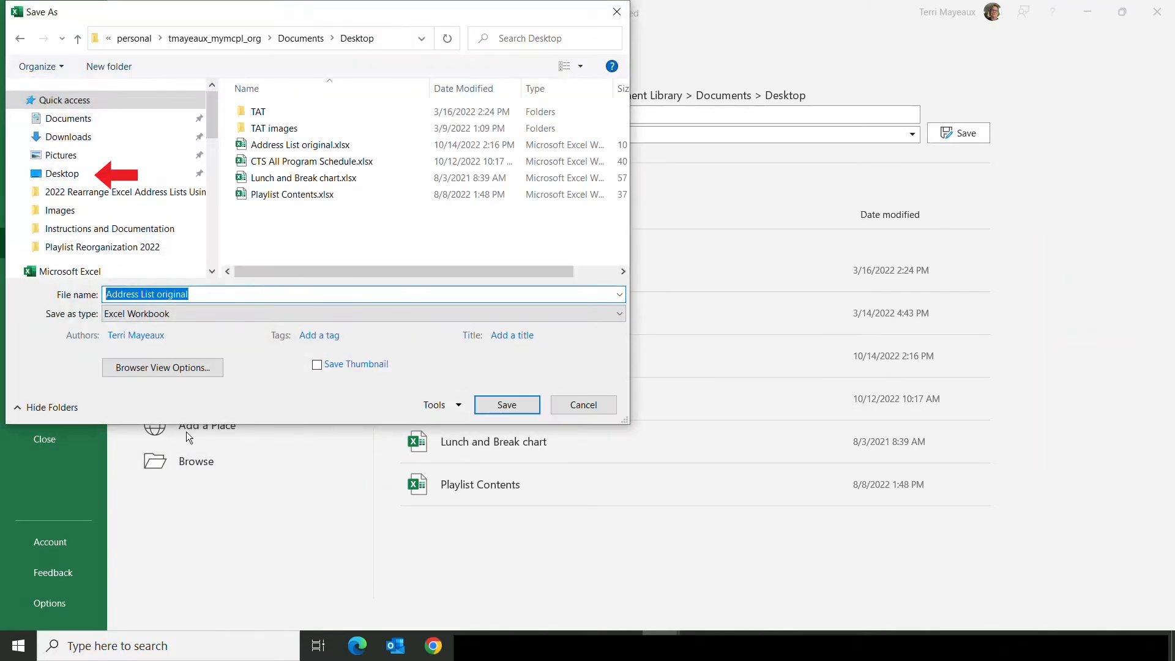
{"action": "left_click", "coordinate": [64, 175]}
{"action": "left_click", "coordinate": [204, 295]}
{"action": "left_click", "coordinate": [203, 295]}
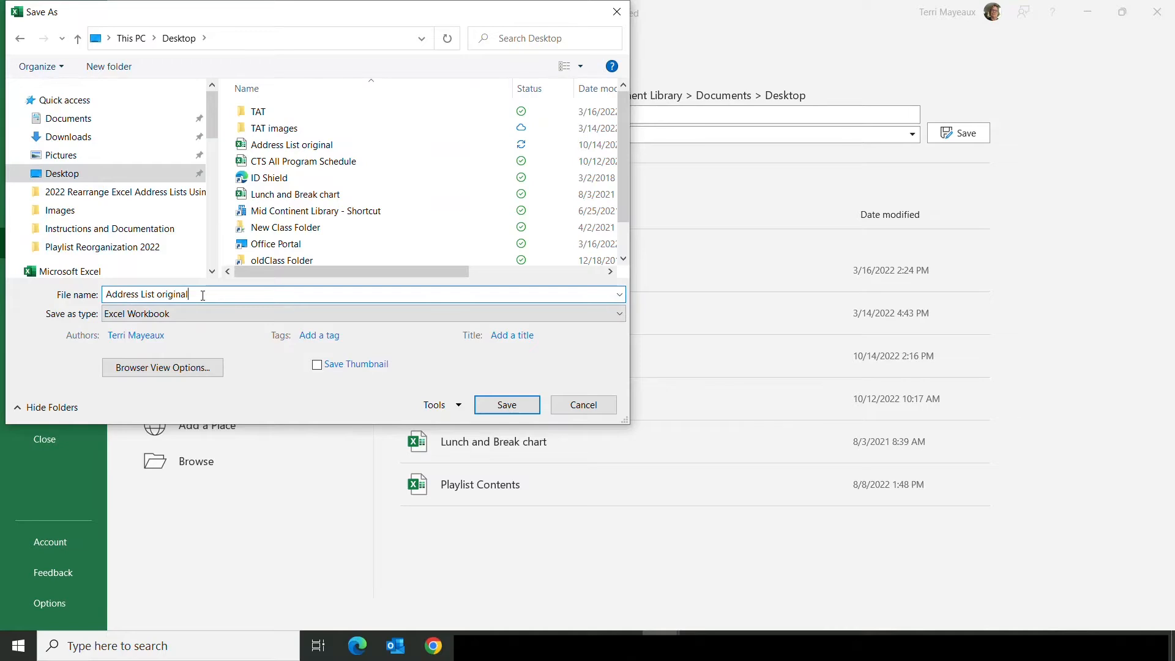
{"action": "type", "text": "1"}
- Save the copy in CSV (Comma delimited) format and close the workbook
{"action": "left_click", "coordinate": [620, 314]}
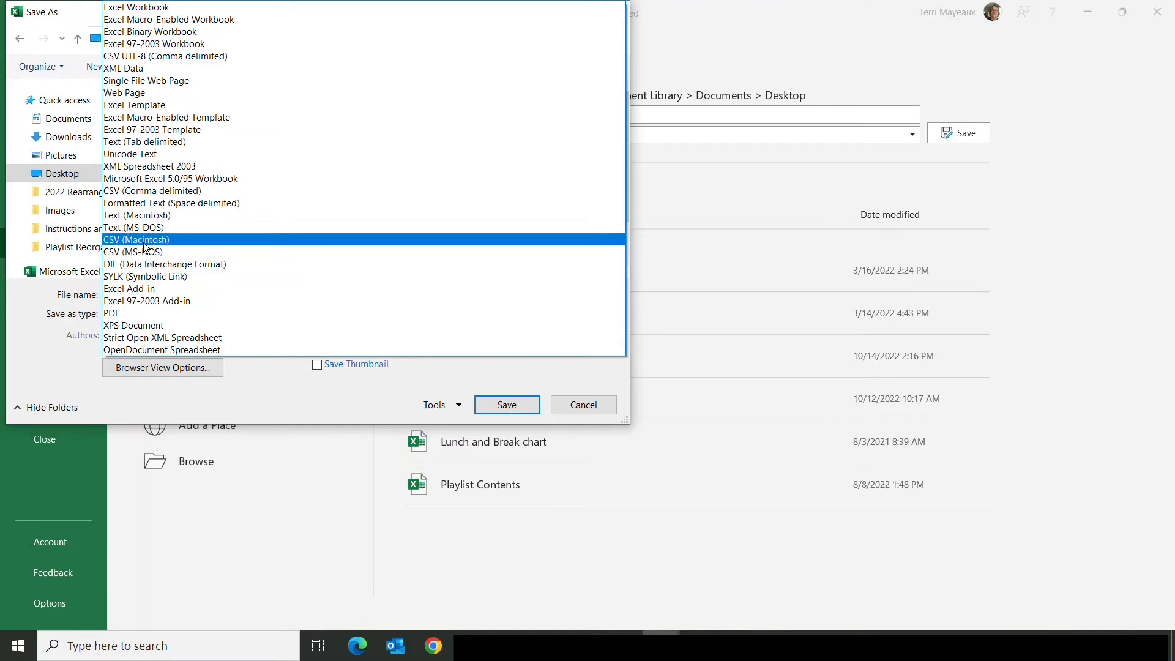
{"action": "left_click", "coordinate": [142, 191]}
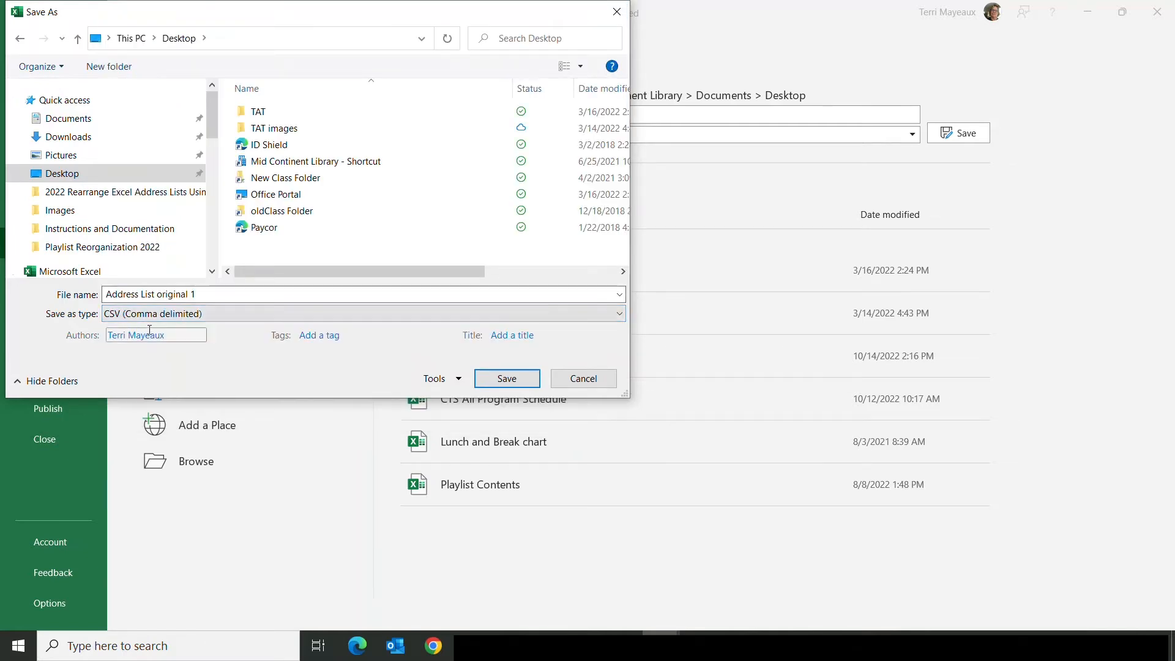
{"action": "left_click", "coordinate": [508, 377]}
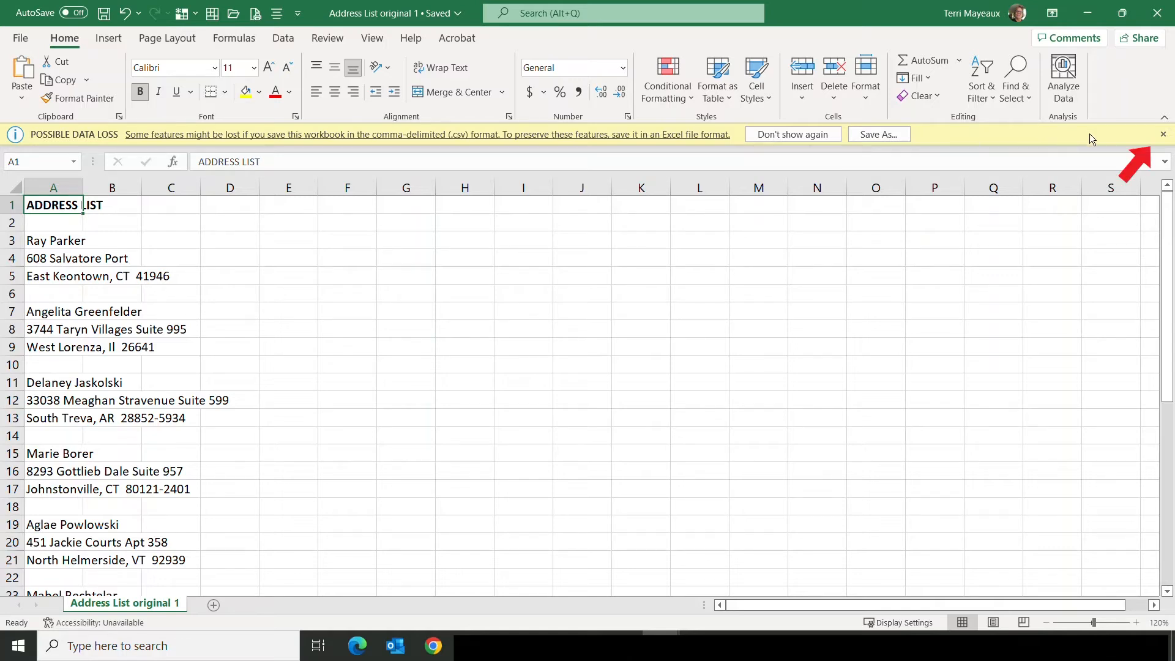
{"action": "left_click", "coordinate": [1163, 135]}
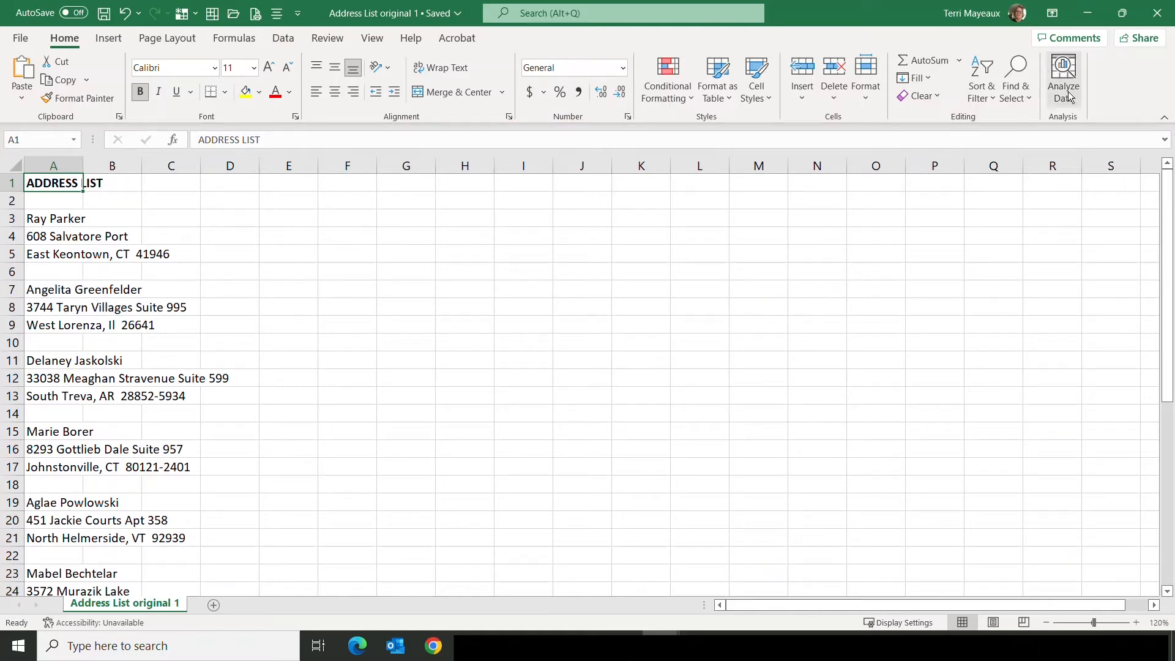
{"action": "left_click", "coordinate": [1158, 15]}
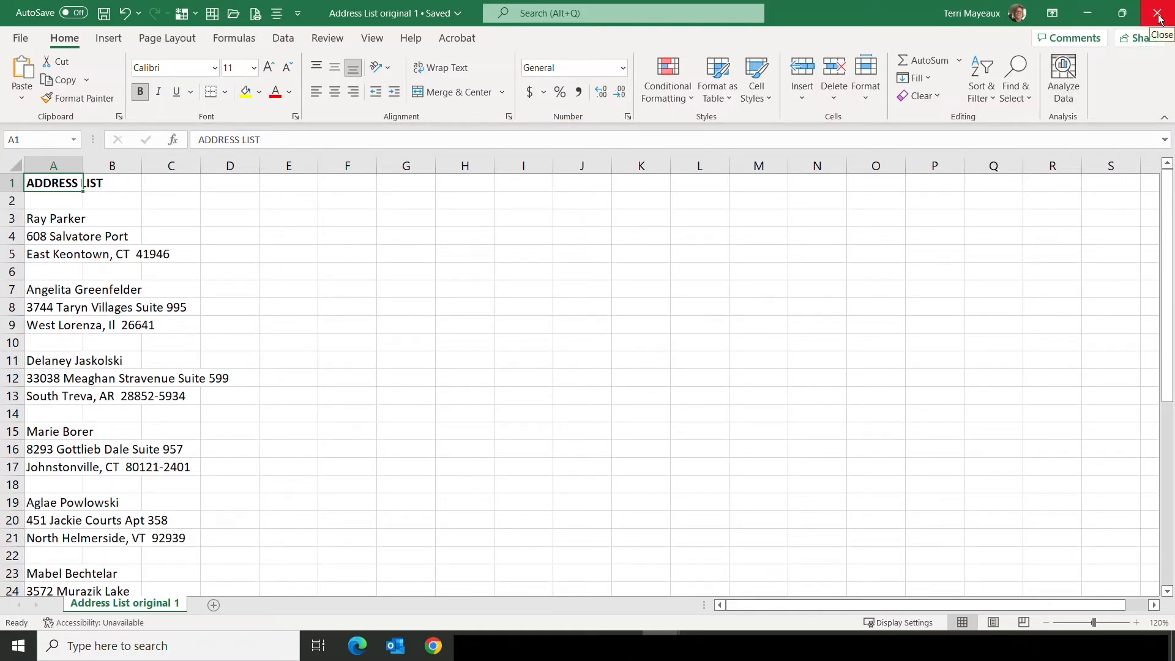
{"action": "left_click", "coordinate": [1159, 15]}
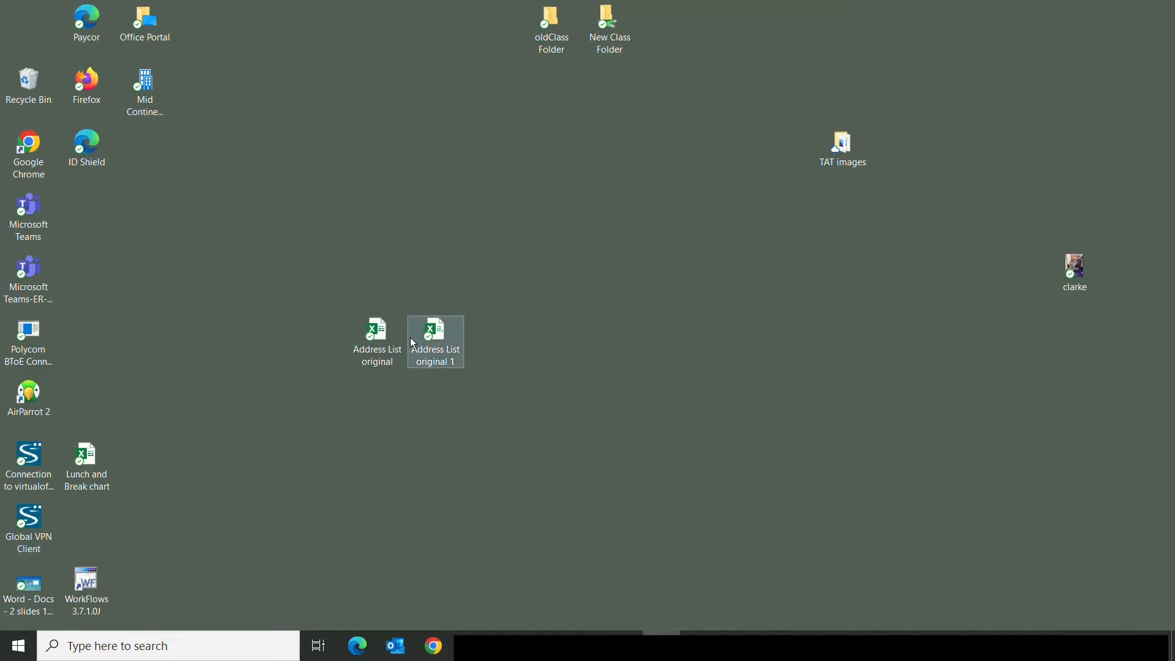
- Open the Address List original 1 file from the desktop to check its contents, and close it
{"action": "double_click", "coordinate": [442, 335]}
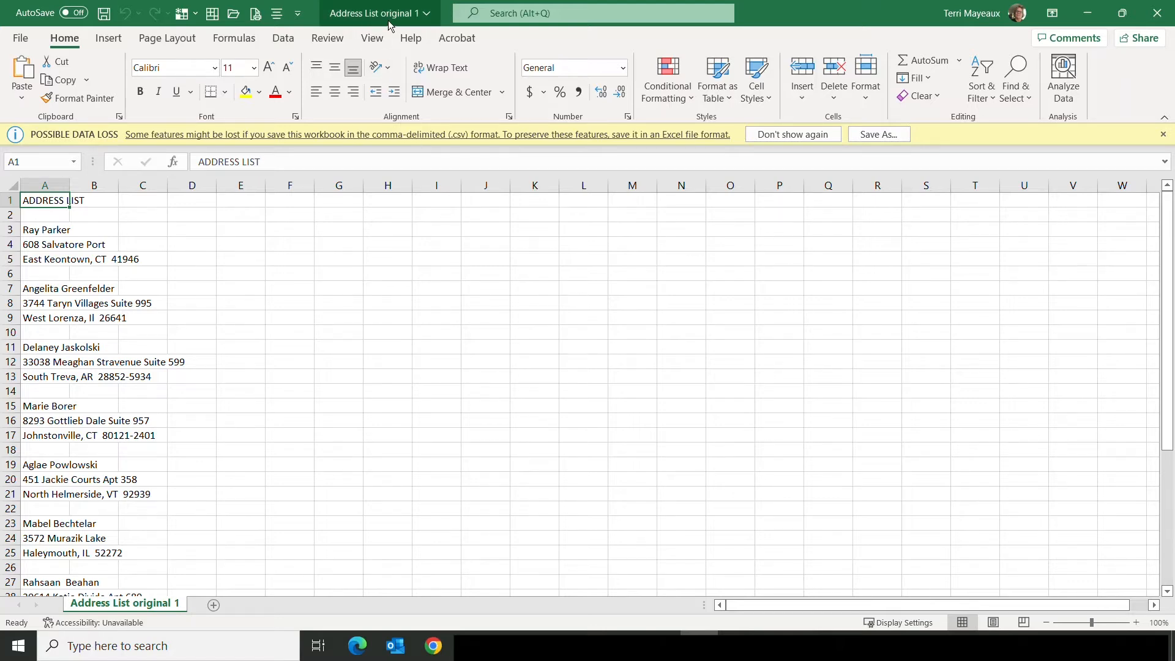
{"action": "left_click", "coordinate": [1159, 15]}
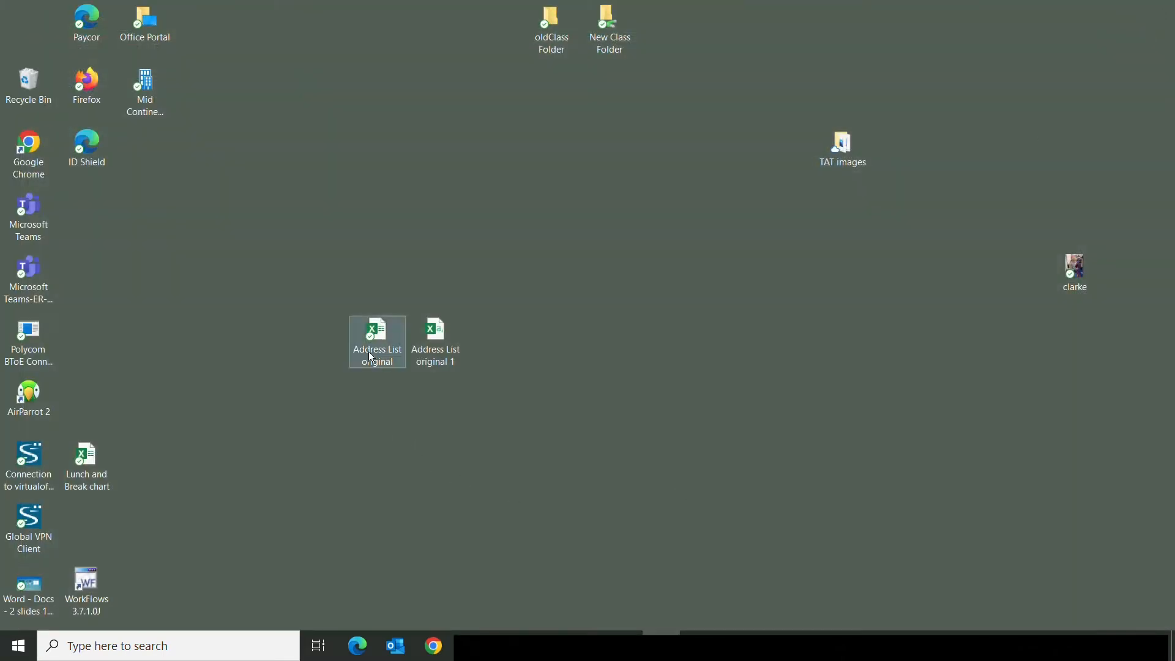
- Open the Address List original workbook and set up a copy in the Desktop folder named Address List original 2
{"action": "double_click", "coordinate": [380, 333]}
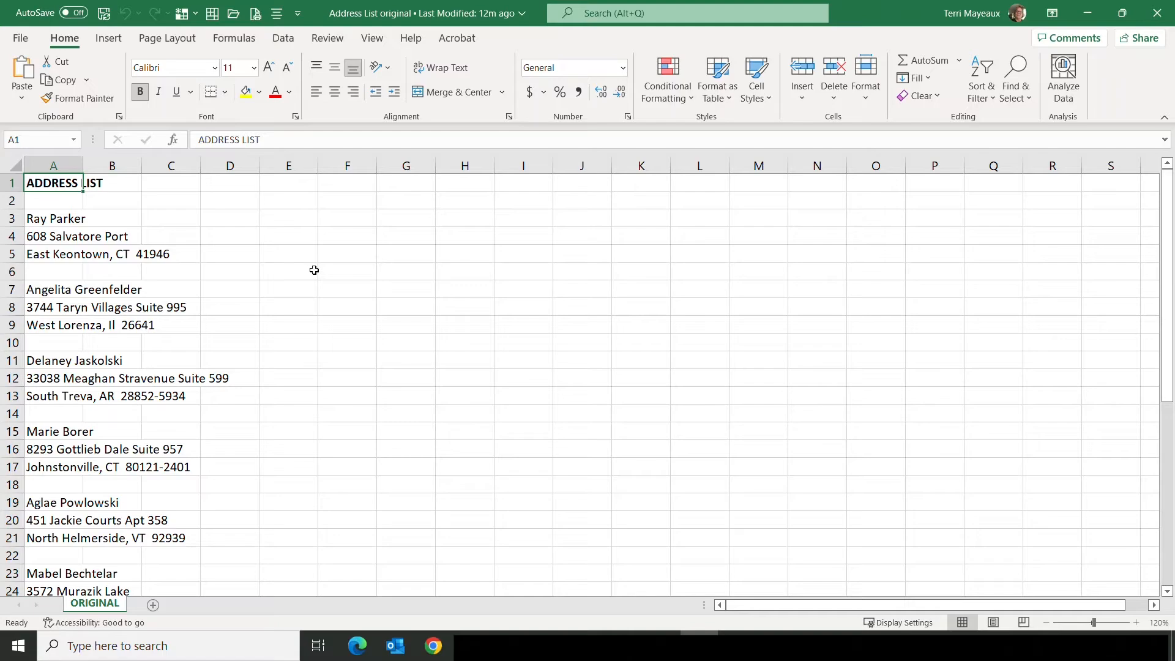
{"action": "left_click", "coordinate": [21, 38]}
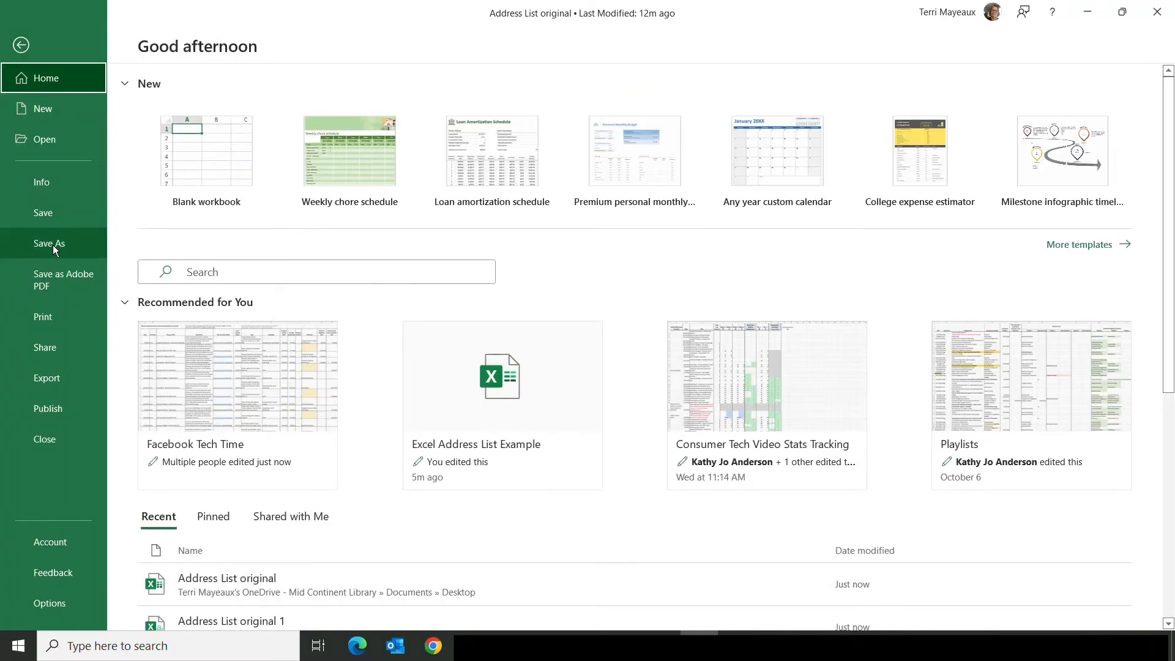
{"action": "left_click", "coordinate": [53, 245]}
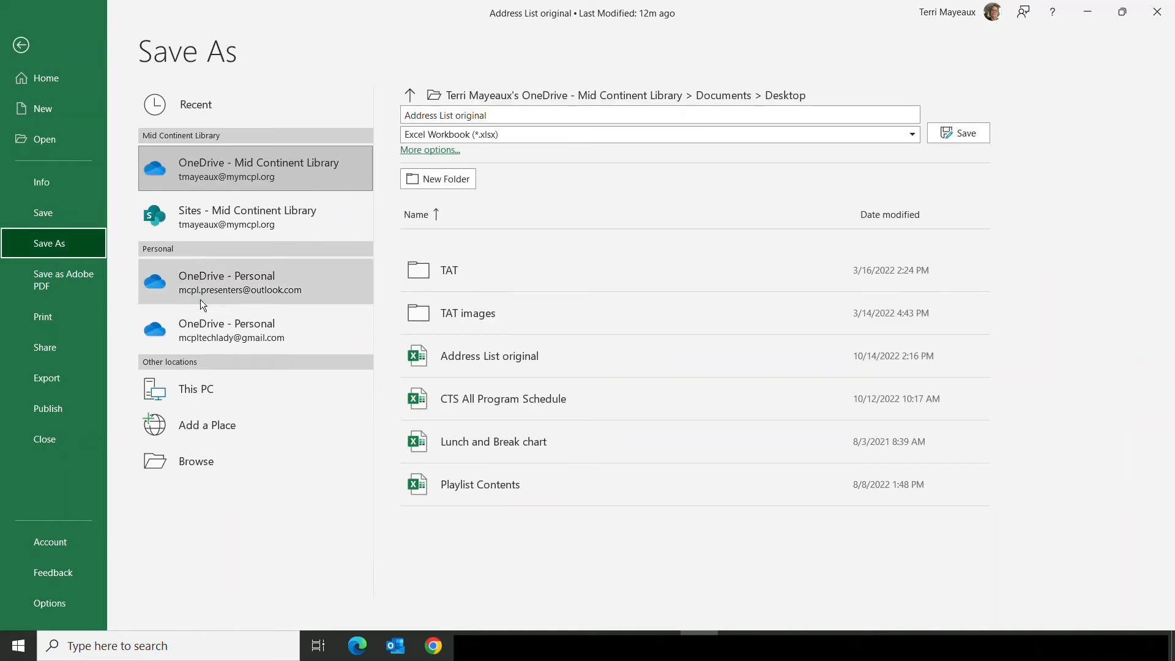
{"action": "left_click", "coordinate": [204, 463]}
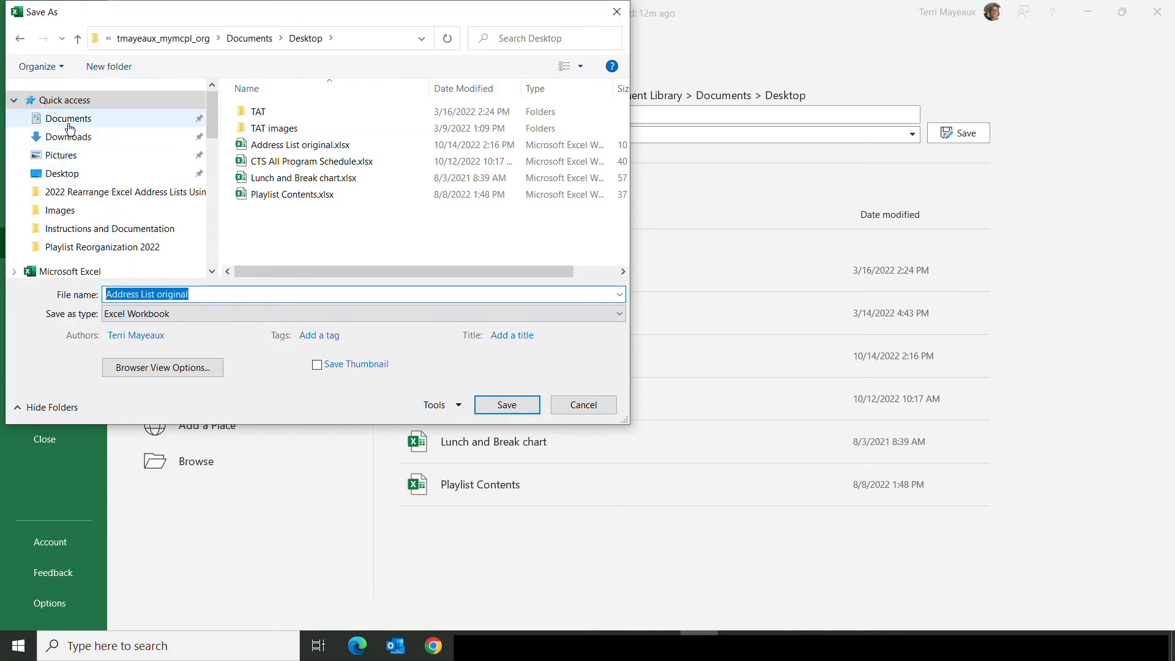
{"action": "left_click", "coordinate": [77, 177]}
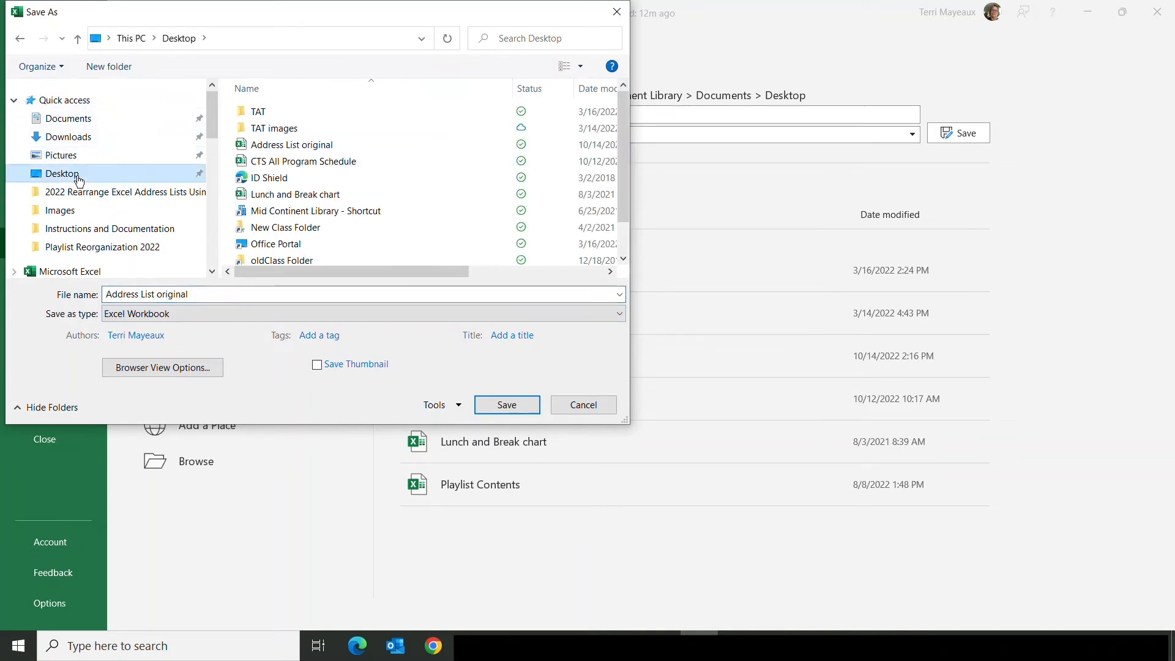
{"action": "left_click", "coordinate": [205, 295]}
{"action": "left_click", "coordinate": [205, 294]}
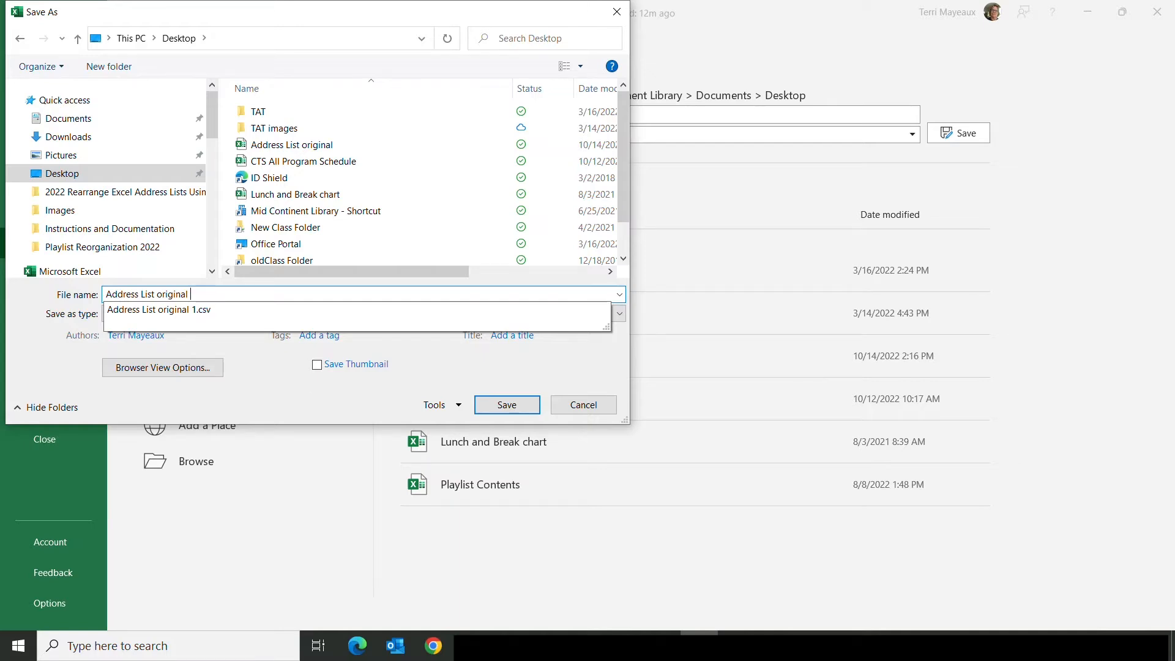
{"action": "key", "text": "Escape"}
{"action": "type", "text": "2"}
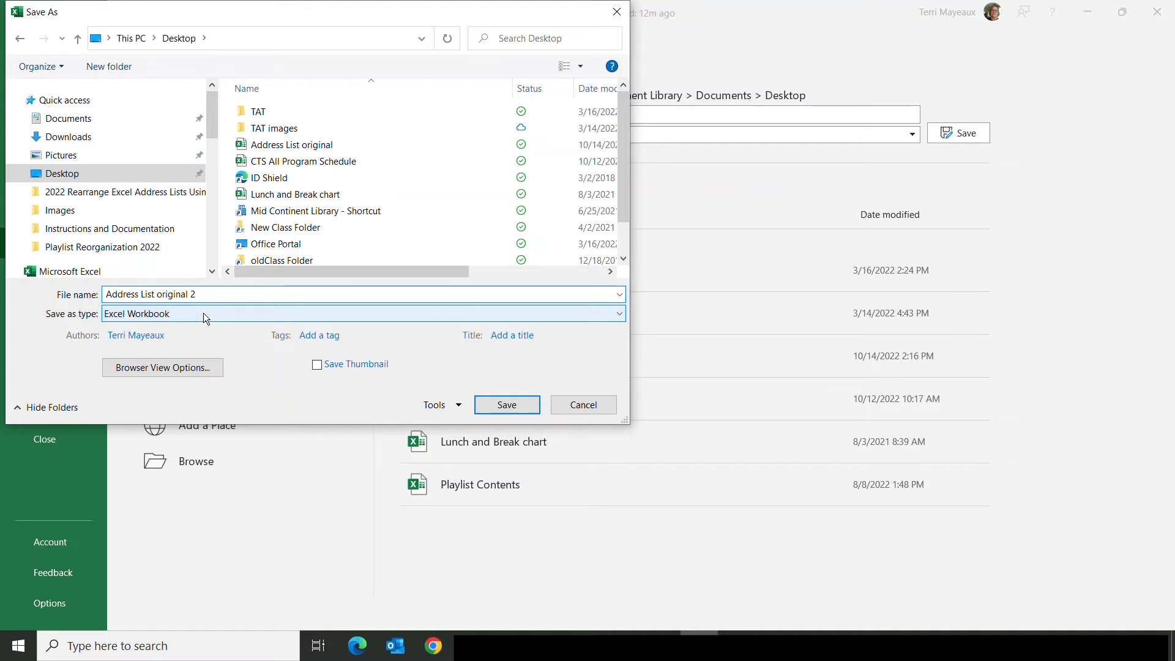
- Save the copy in Text (Tab delimited) format and close the workbook
{"action": "left_click", "coordinate": [620, 314]}
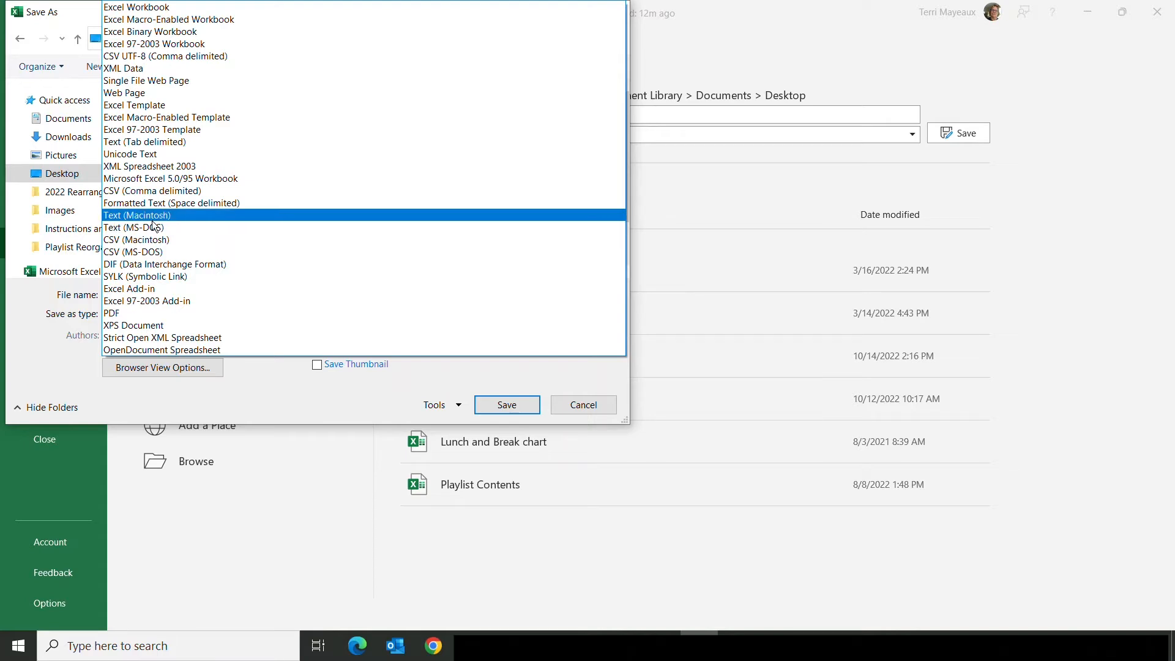
{"action": "left_click", "coordinate": [153, 141]}
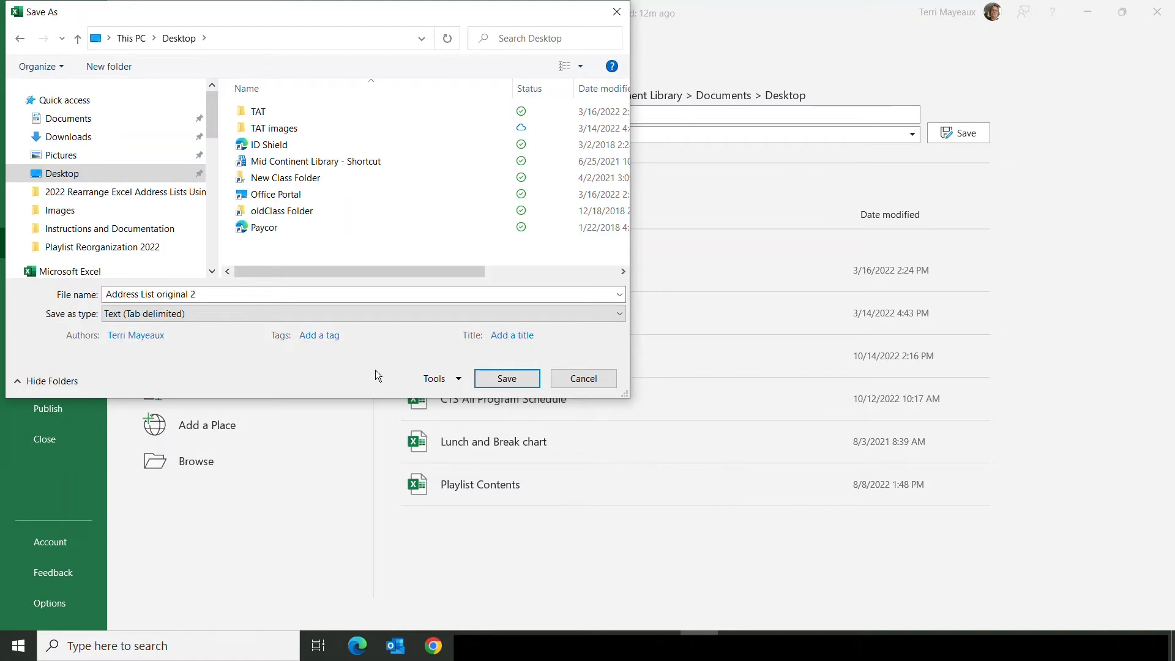
{"action": "left_click", "coordinate": [515, 379]}
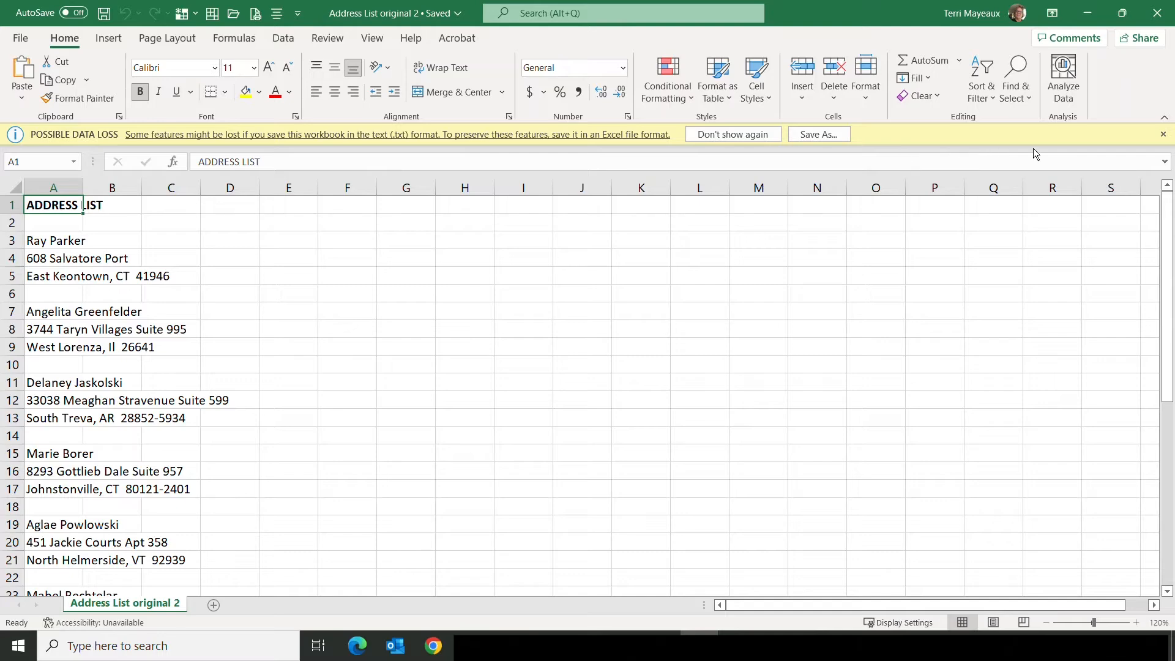
{"action": "left_click", "coordinate": [1163, 136]}
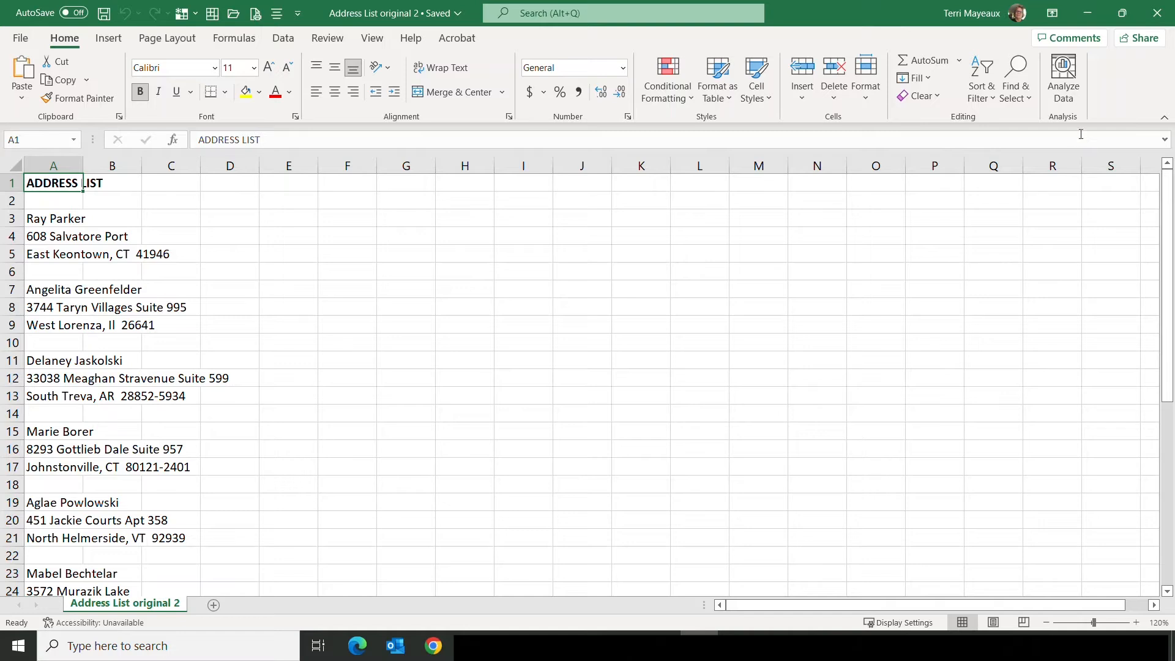
{"action": "left_click", "coordinate": [1159, 16]}
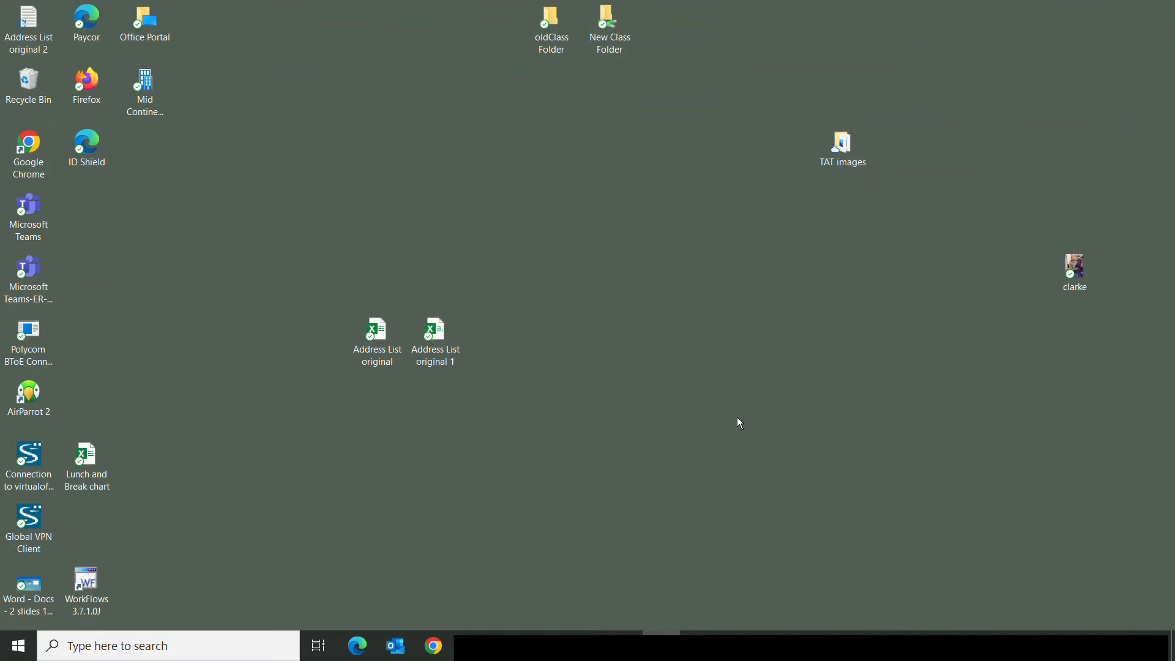
- Move the Address List original 2 text file beside the other two address list files on the desktop
{"action": "left_click_drag", "start_coordinate": [31, 22], "coordinate": [506, 335]}
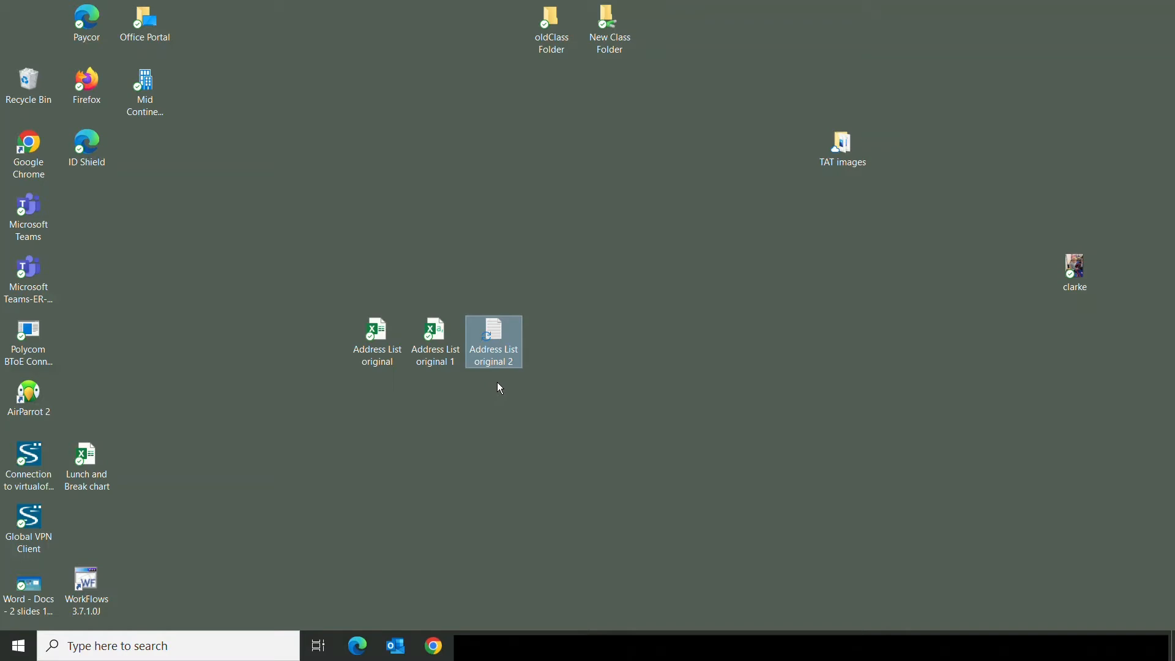
{"action": "left_click", "coordinate": [552, 343]}
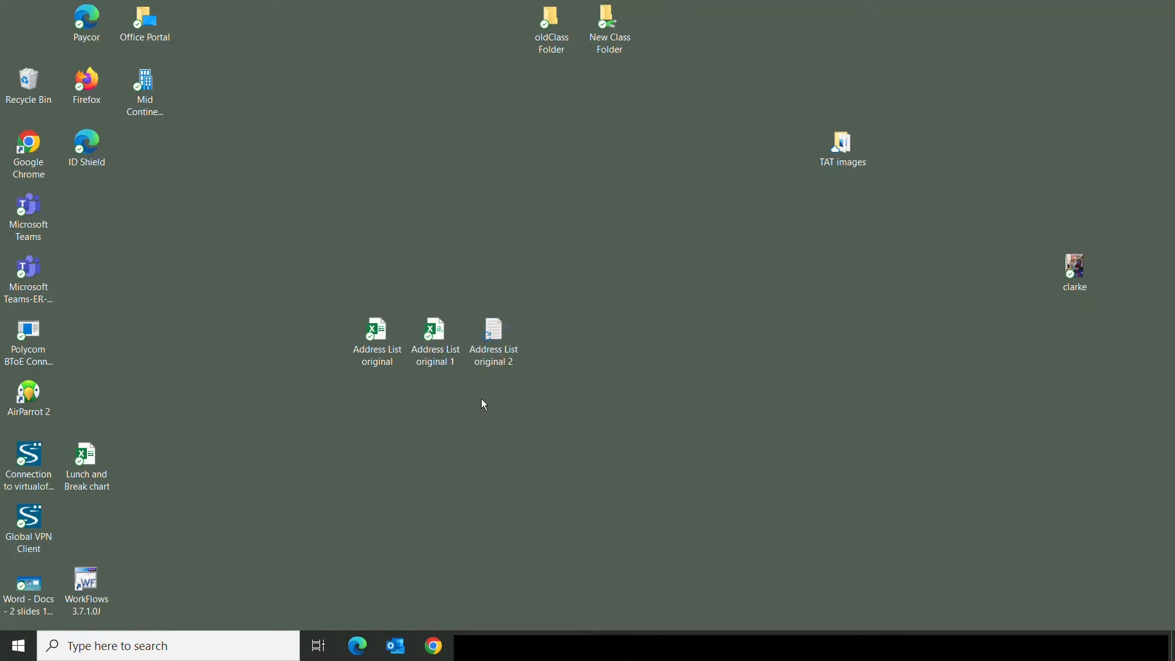
- Open Address List original 2 in Notepad, examine its text and the Replace options, and close it
{"action": "double_click", "coordinate": [498, 339]}
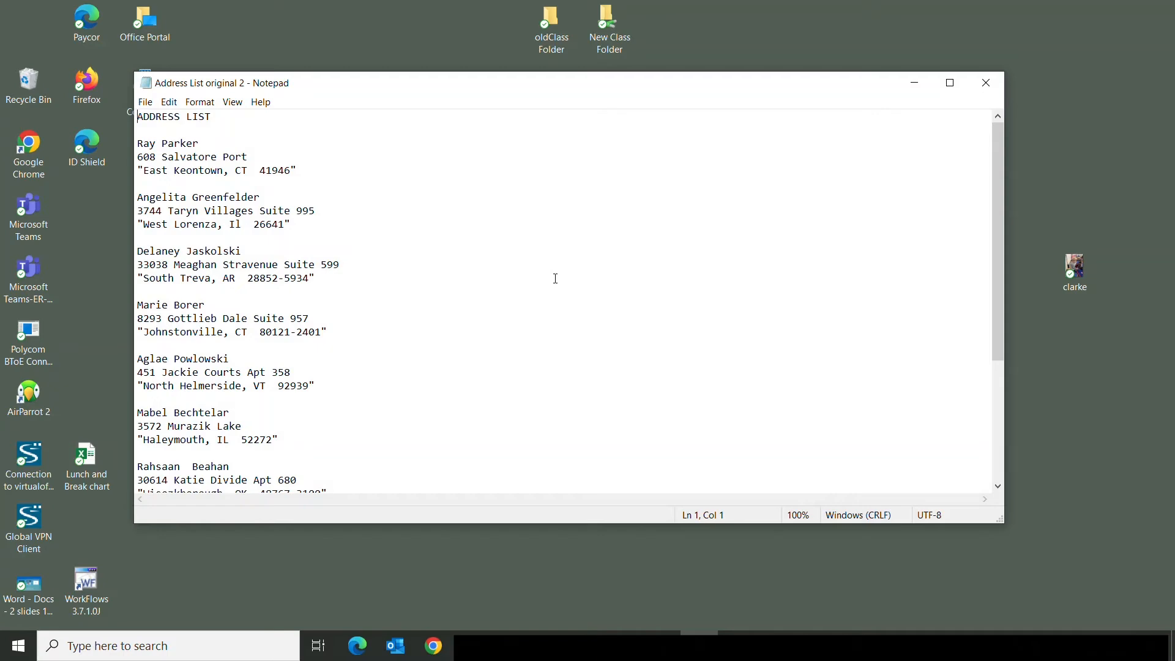
{"action": "left_click", "coordinate": [950, 83]}
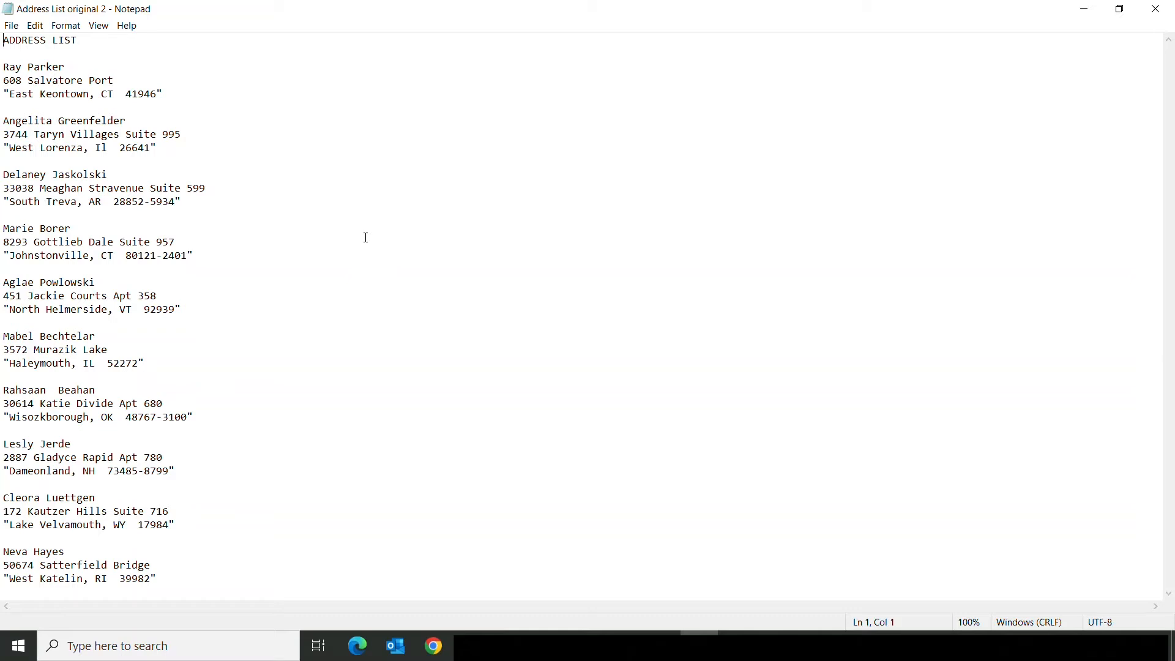
{"action": "left_click", "coordinate": [40, 26]}
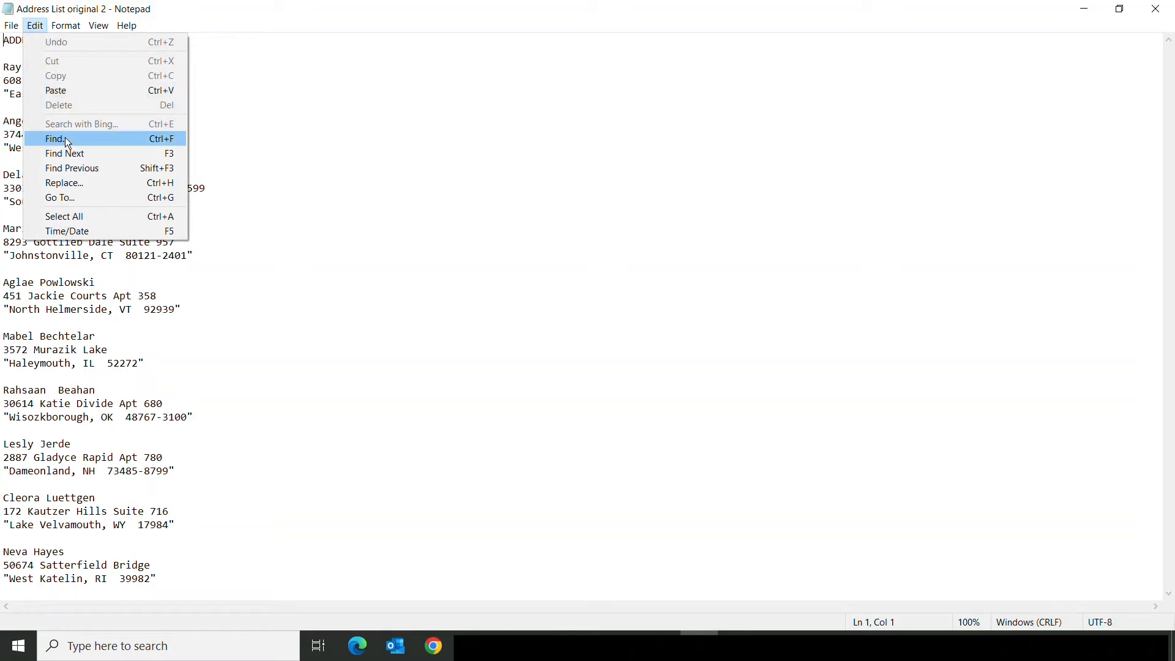
{"action": "left_click", "coordinate": [75, 183]}
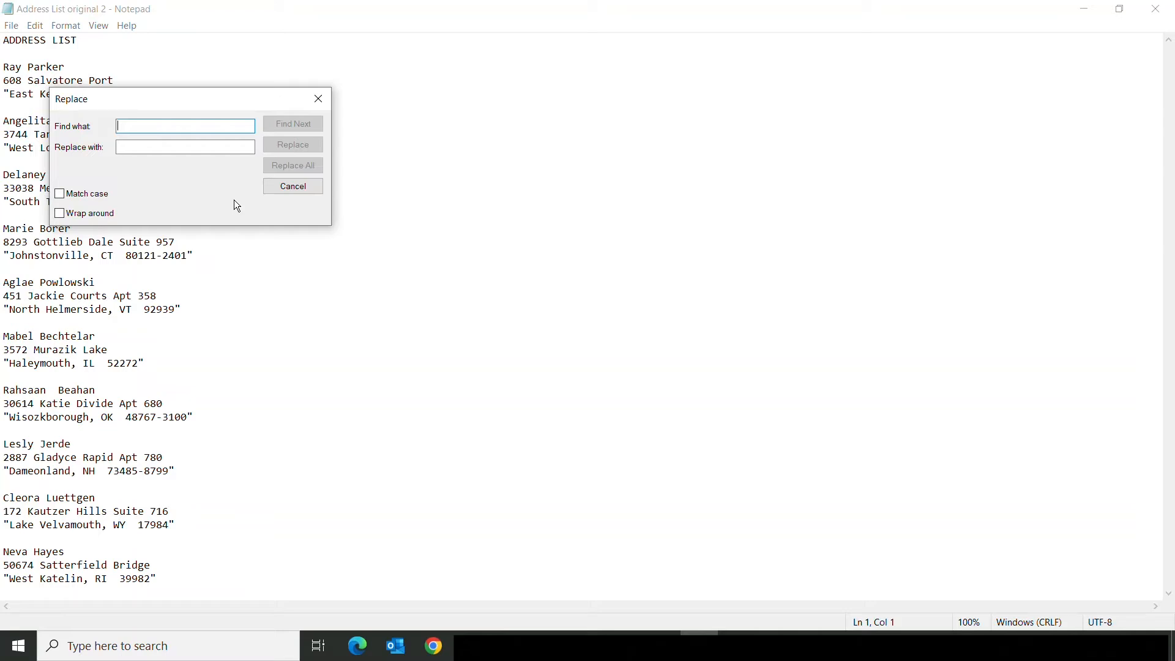
{"action": "left_click", "coordinate": [291, 186]}
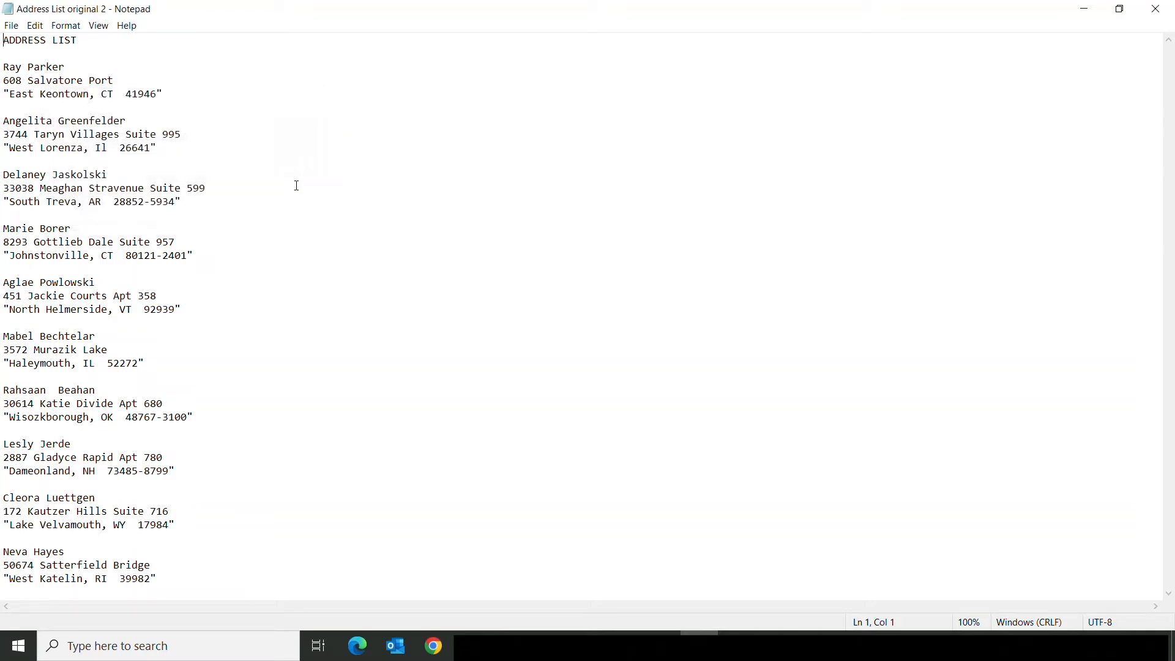
{"action": "left_click", "coordinate": [1157, 12]}
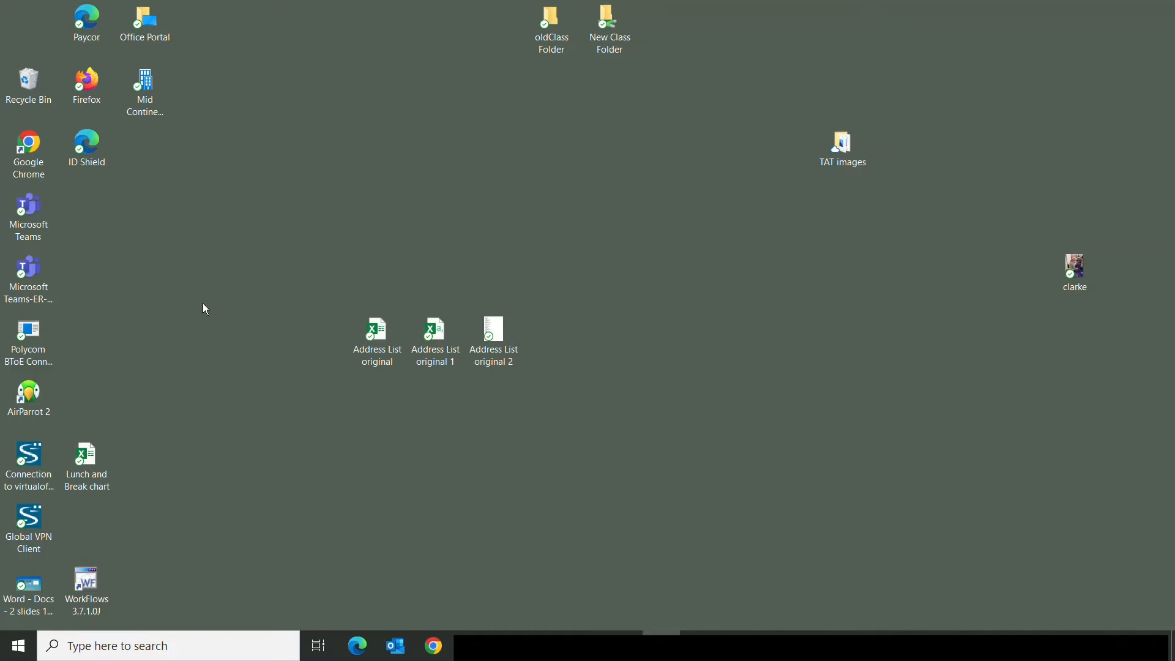
- Start Word and browse to the Desktop folder to choose a file to open
{"action": "left_click", "coordinate": [19, 648]}
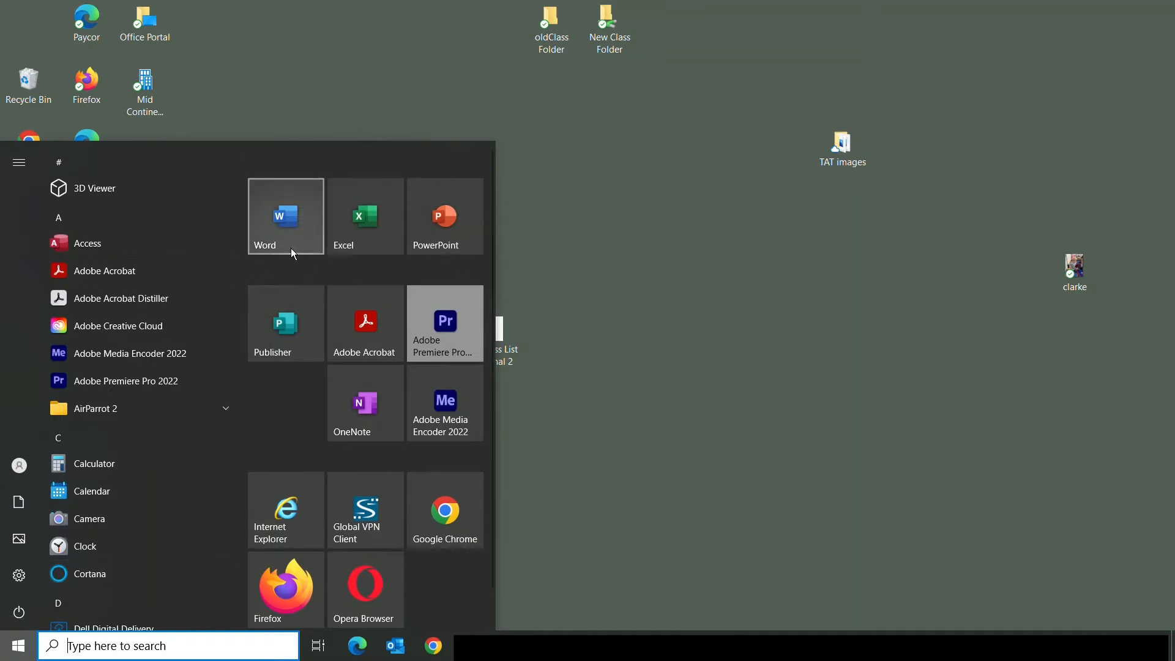
{"action": "left_click", "coordinate": [288, 231]}
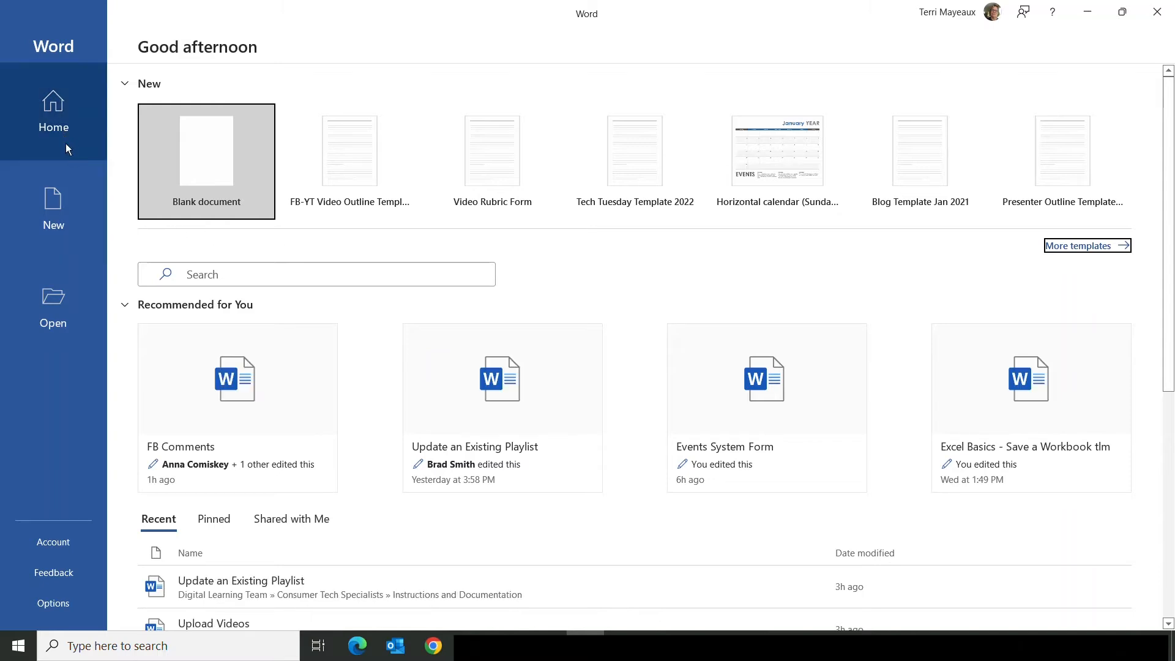
{"action": "left_click", "coordinate": [59, 304]}
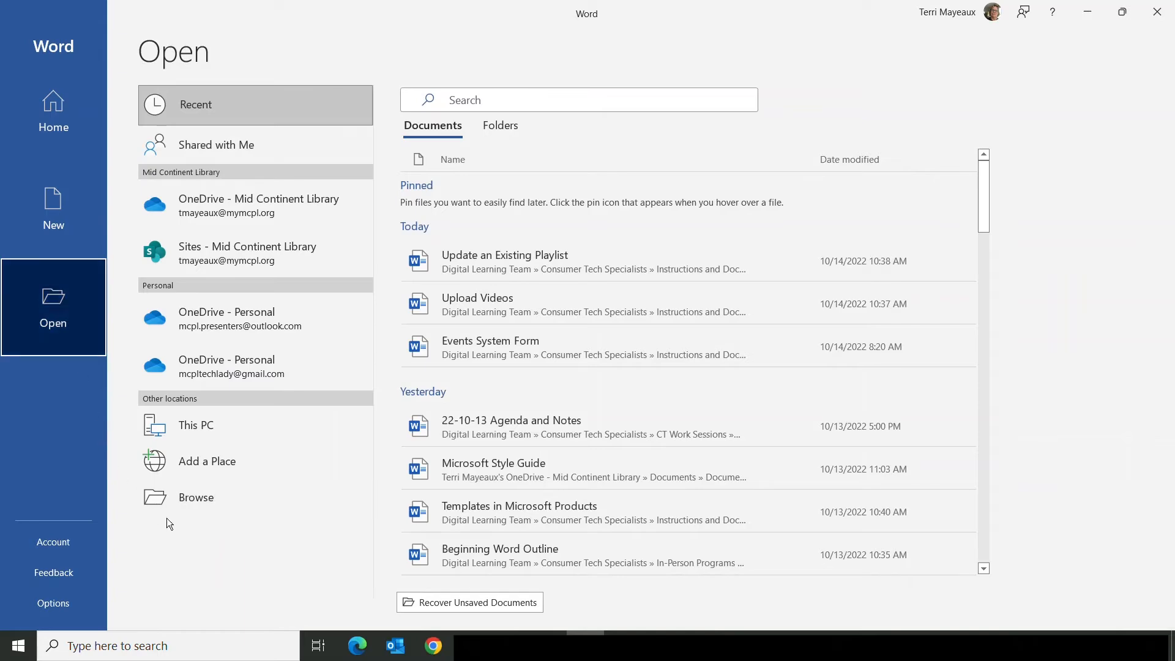
{"action": "left_click", "coordinate": [219, 505]}
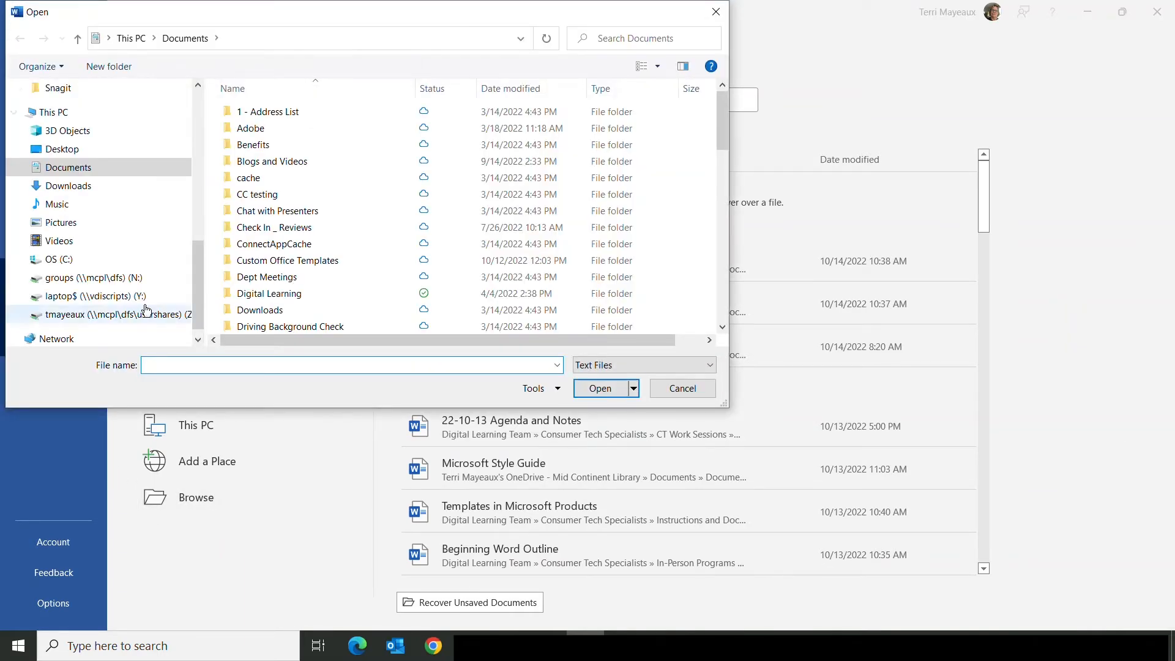
{"action": "left_click", "coordinate": [64, 150]}
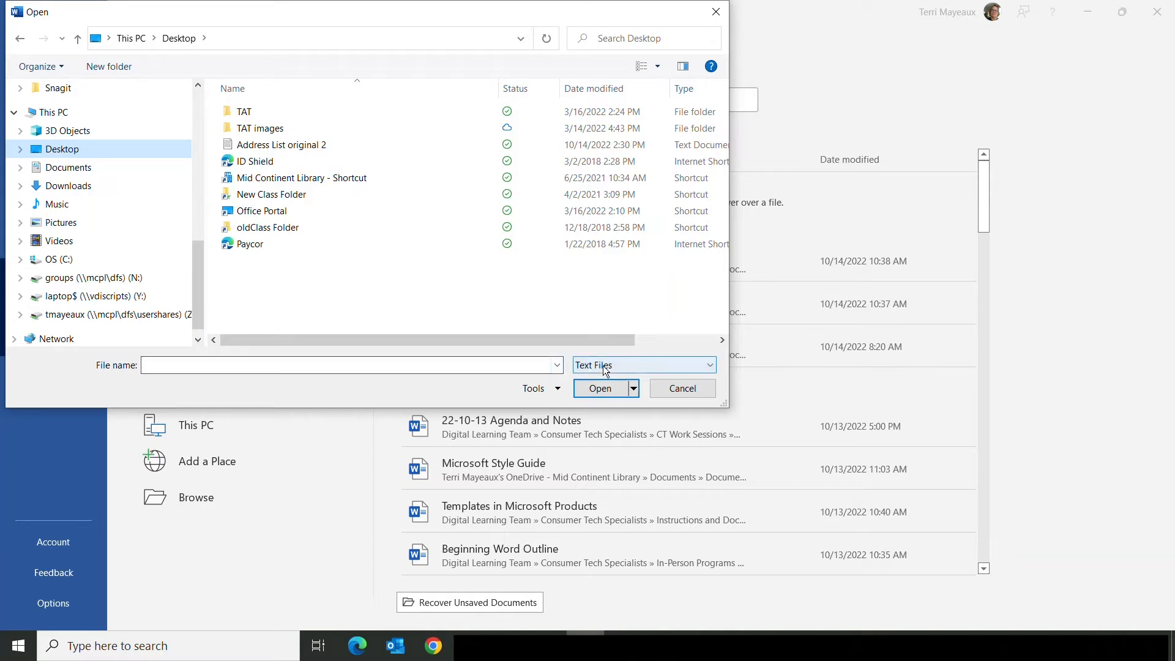
- List all file types in the Desktop folder, and filter the list to Word Documents
{"action": "left_click", "coordinate": [710, 366]}
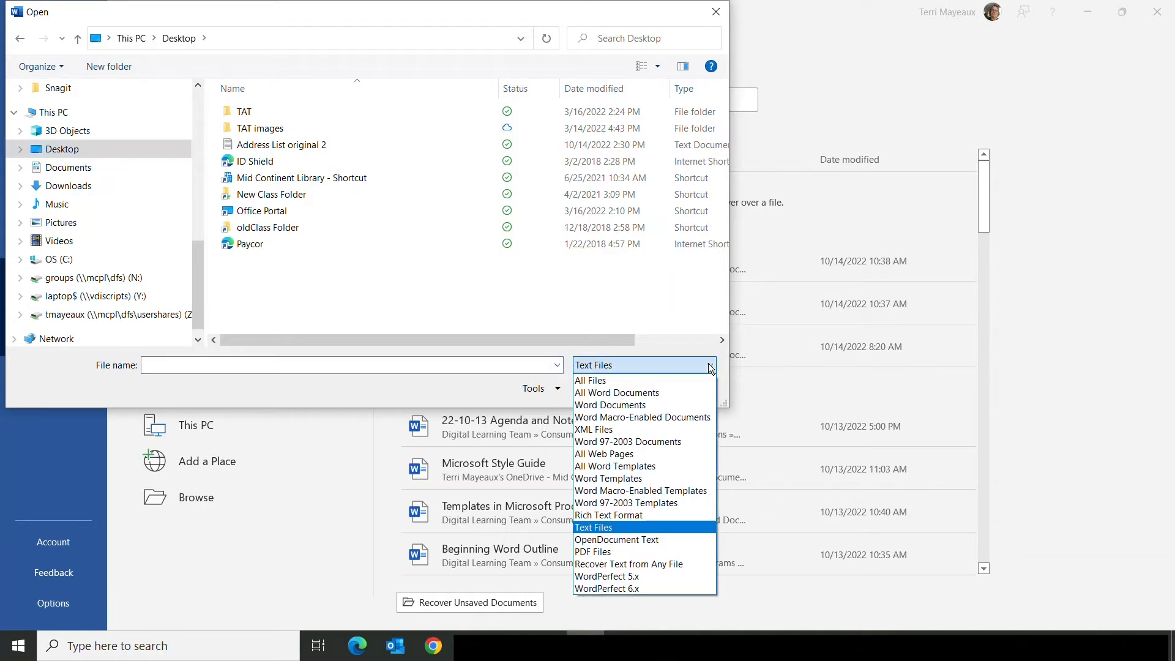
{"action": "left_click", "coordinate": [611, 380]}
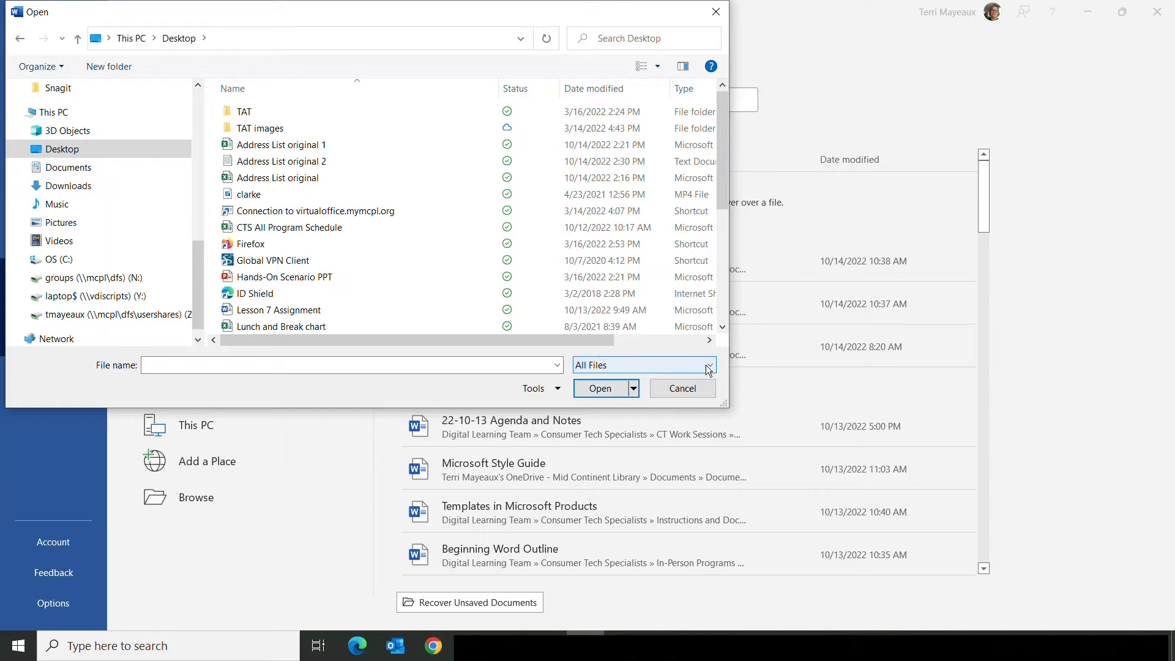
{"action": "left_click", "coordinate": [643, 369]}
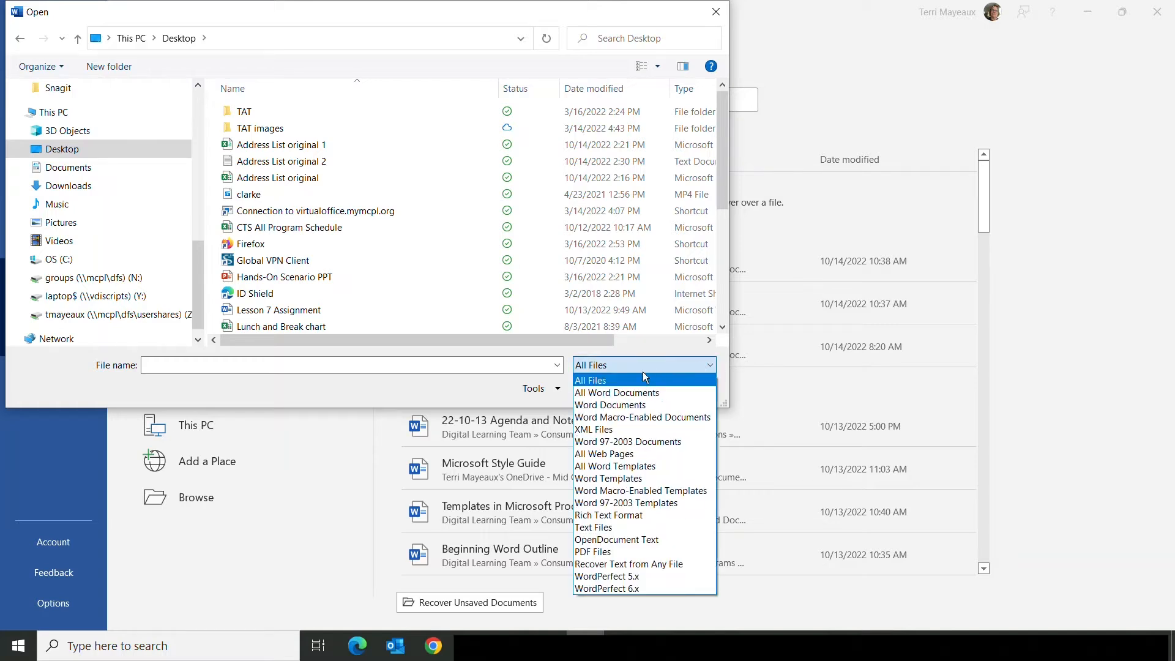
{"action": "left_click", "coordinate": [630, 401]}
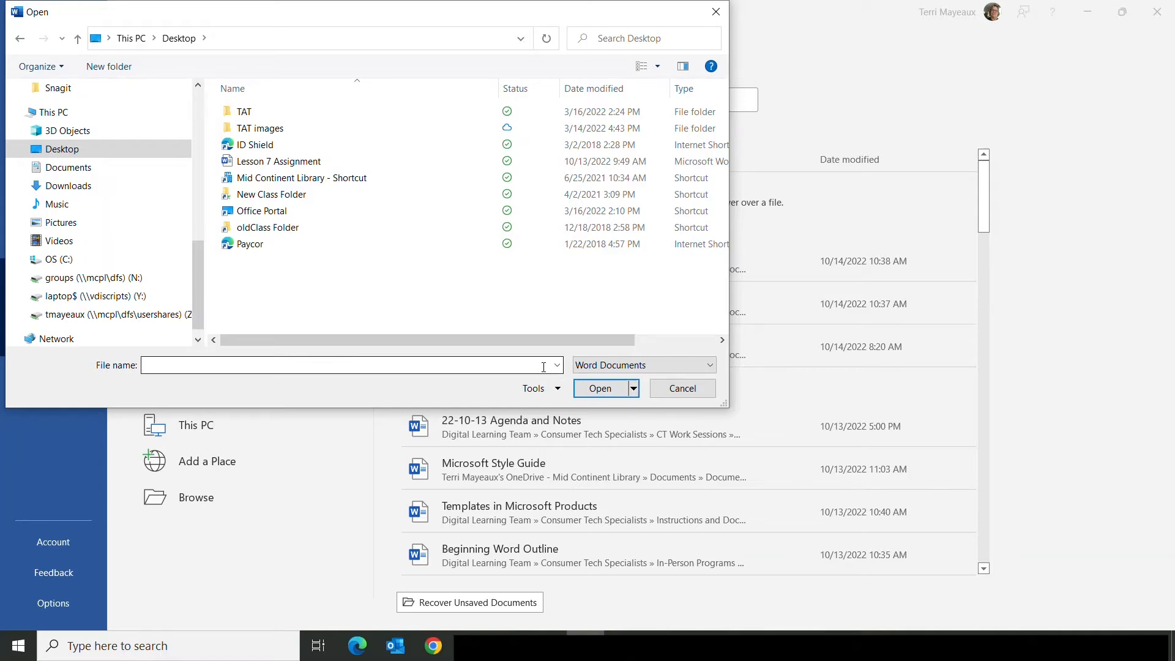
- Filter the Desktop folder to Text Files, open Address List original 2, and look over its contents
{"action": "left_click", "coordinate": [710, 365]}
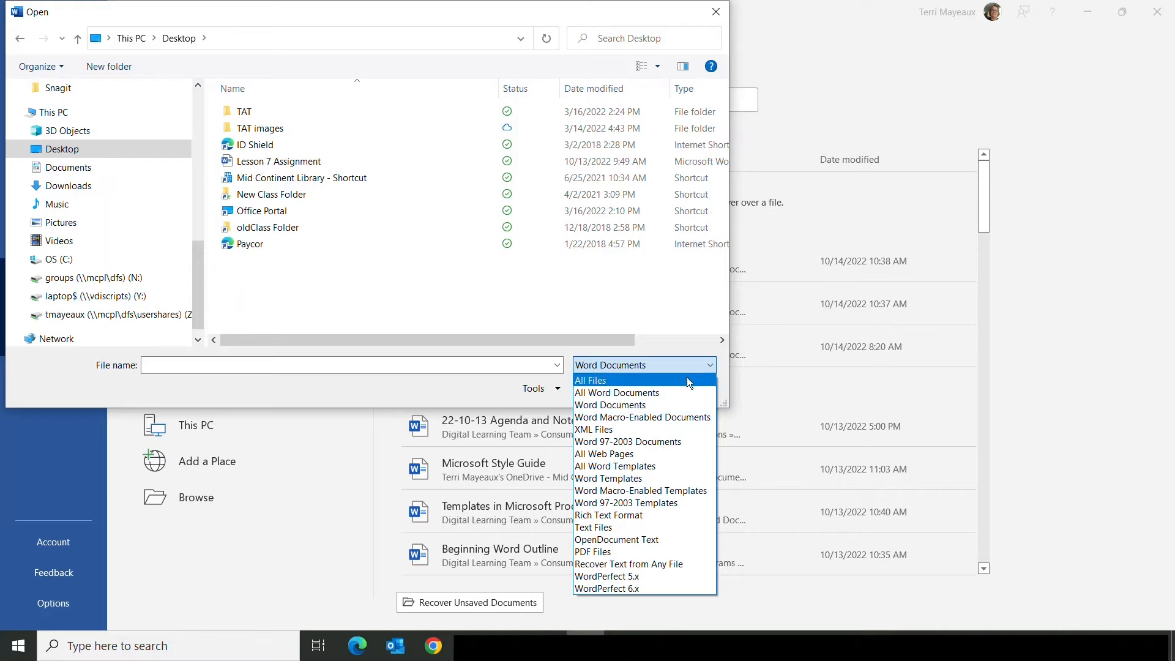
{"action": "left_click", "coordinate": [614, 527]}
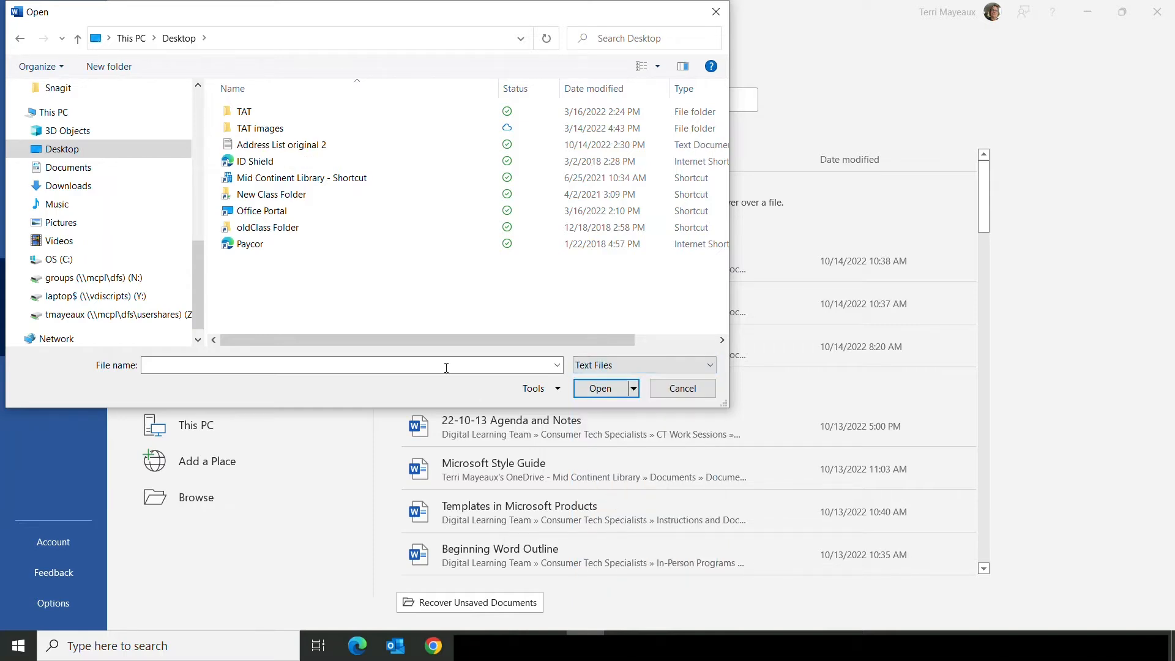
{"action": "left_click", "coordinate": [297, 144]}
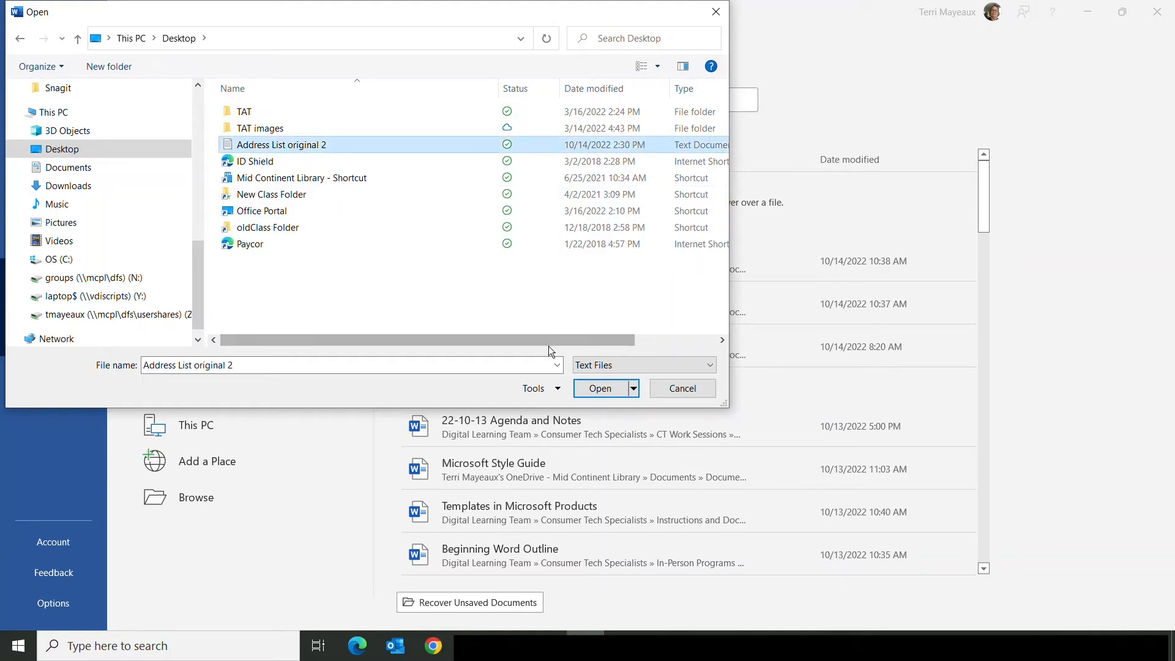
{"action": "left_click", "coordinate": [592, 387]}
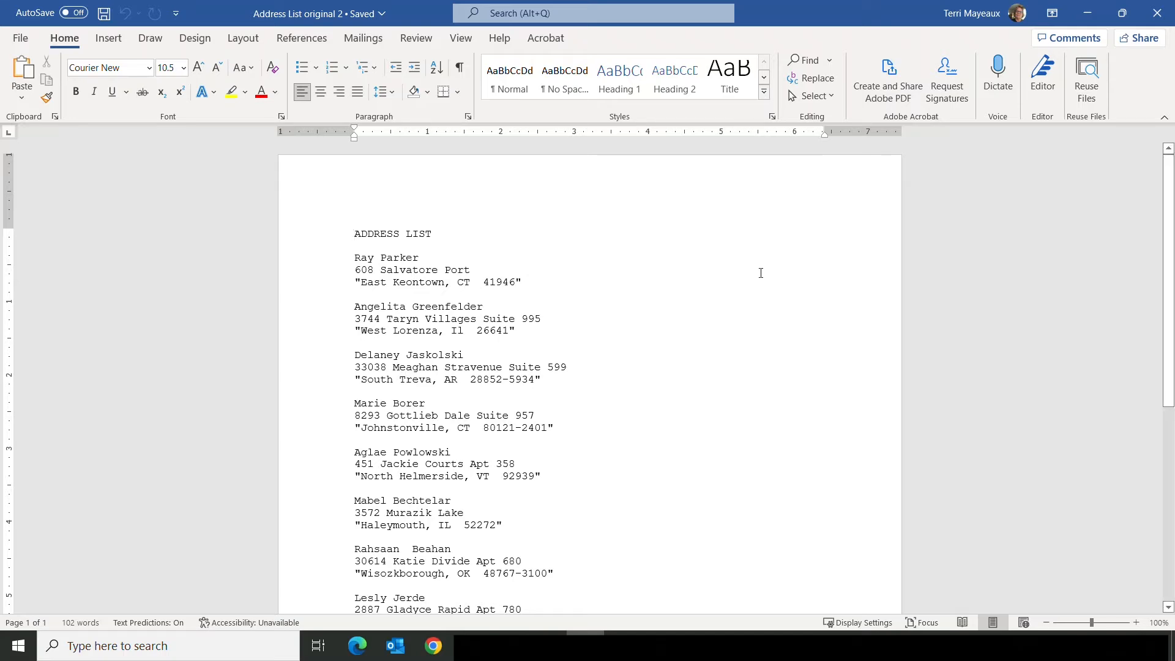
{"action": "scroll", "coordinate": [1171, 231], "scroll_direction": "down", "scroll_amount": 1}
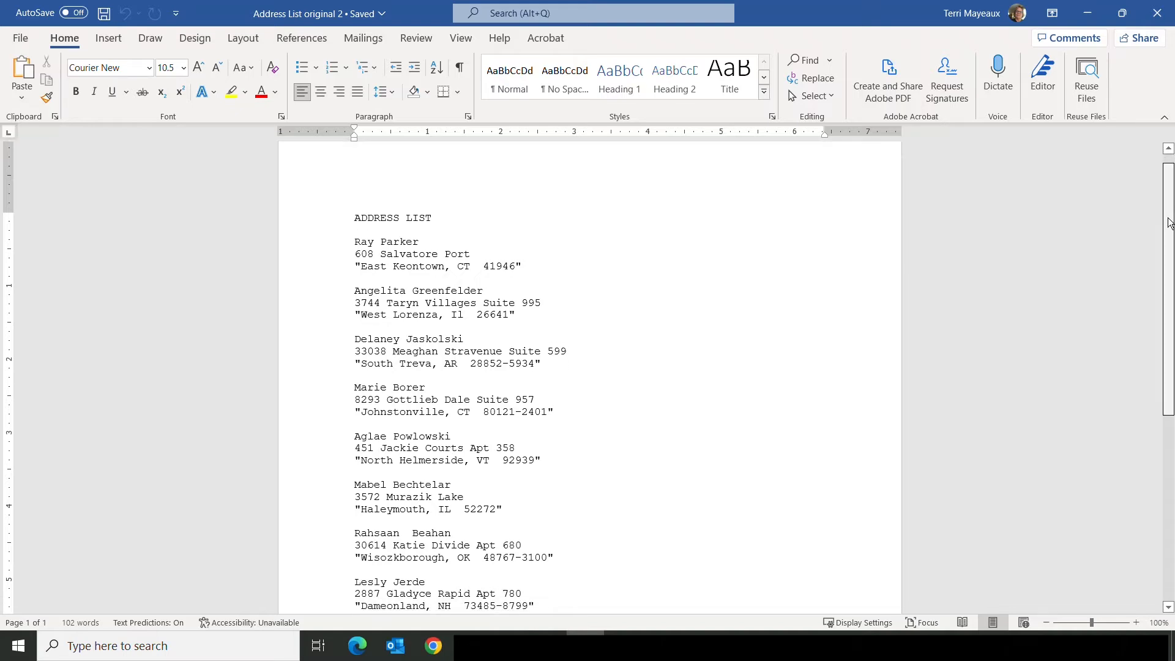
{"action": "mouse_move", "coordinate": [1171, 232]}
{"action": "left_mouse_down"}
{"action": "mouse_move", "coordinate": [1166, 312]}
{"action": "mouse_move", "coordinate": [1169, 223]}
{"action": "left_mouse_up"}
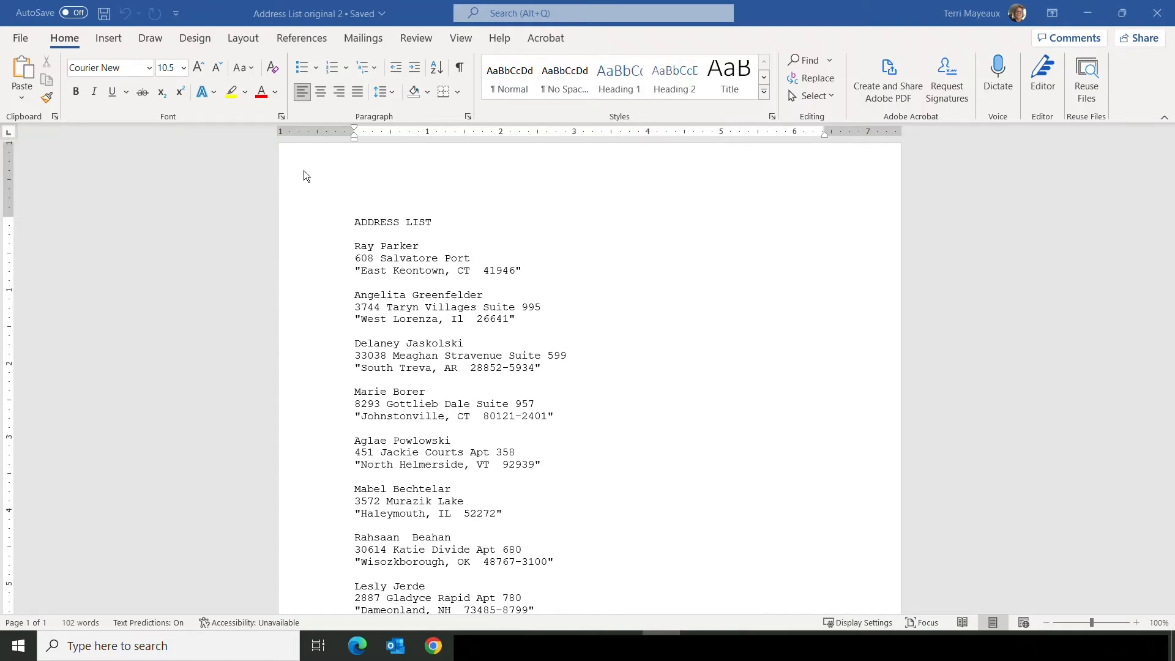
- Set the document's page orientation to Landscape and its margins to Narrow
{"action": "left_click", "coordinate": [249, 40]}
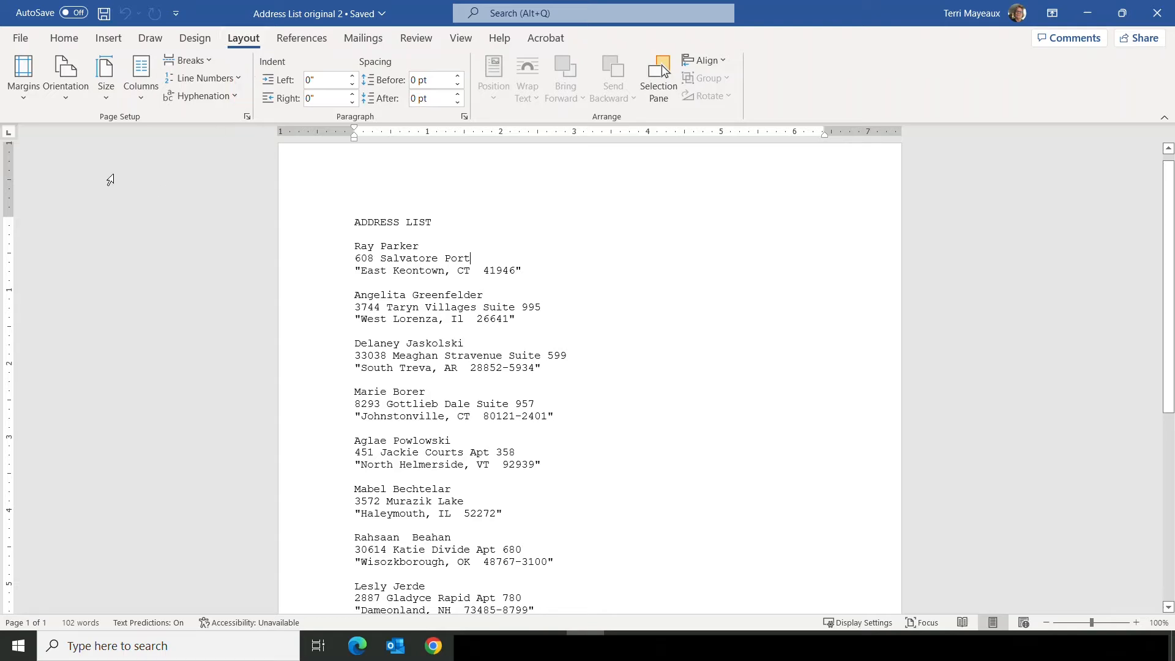
{"action": "left_click", "coordinate": [70, 102]}
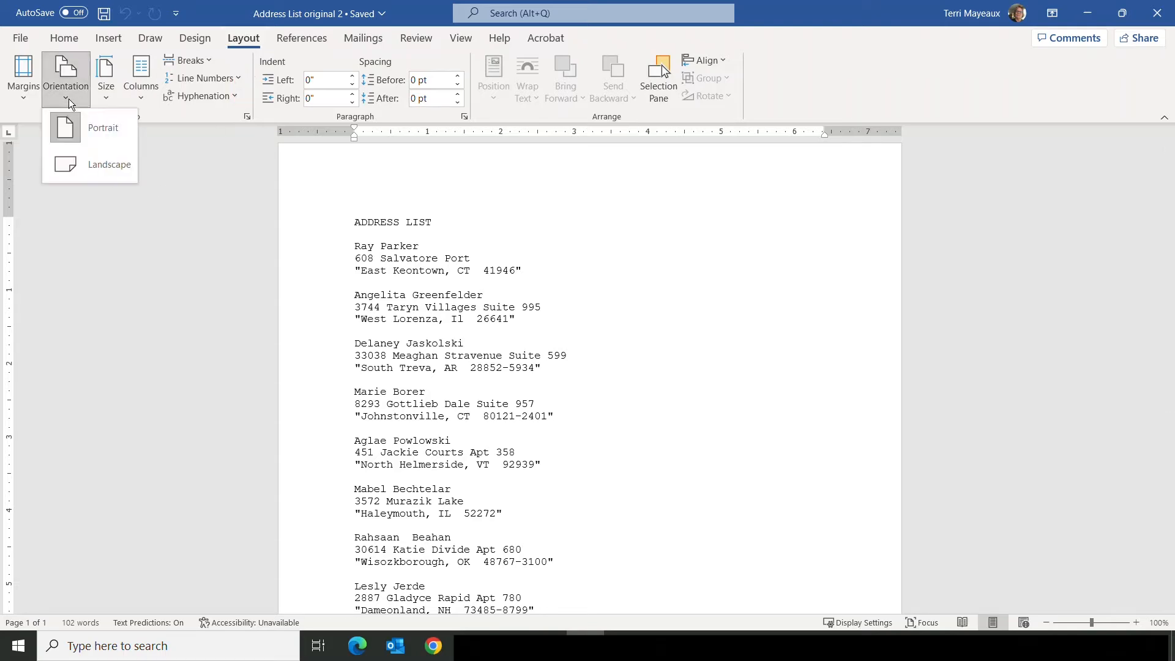
{"action": "left_click", "coordinate": [112, 170]}
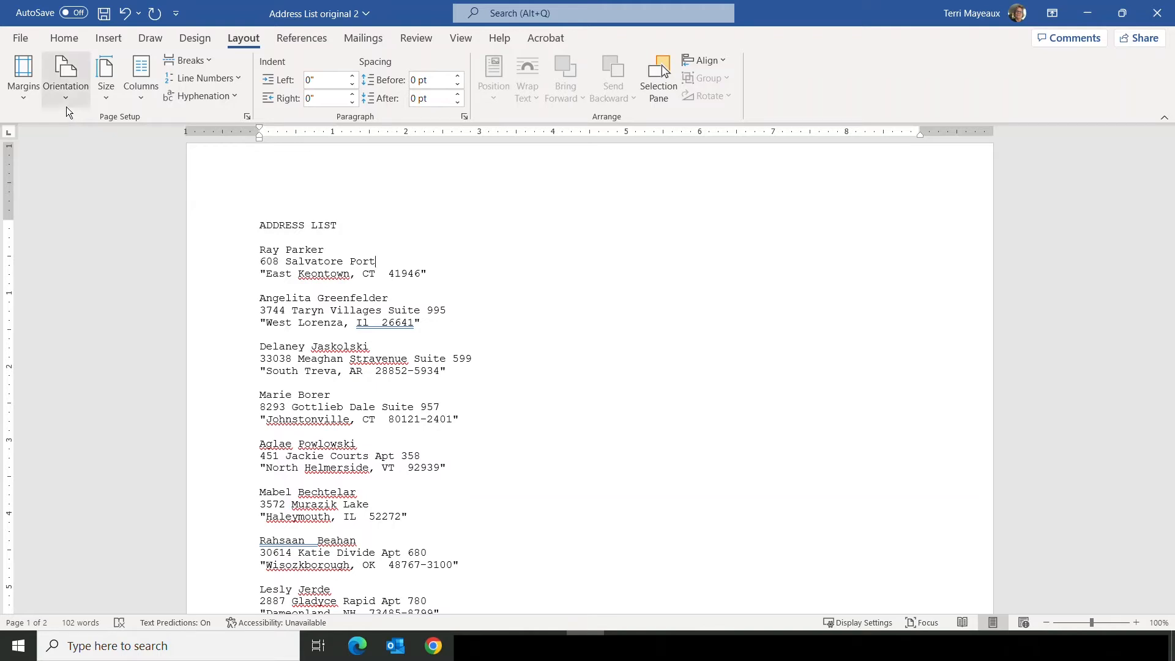
{"action": "left_click", "coordinate": [23, 101]}
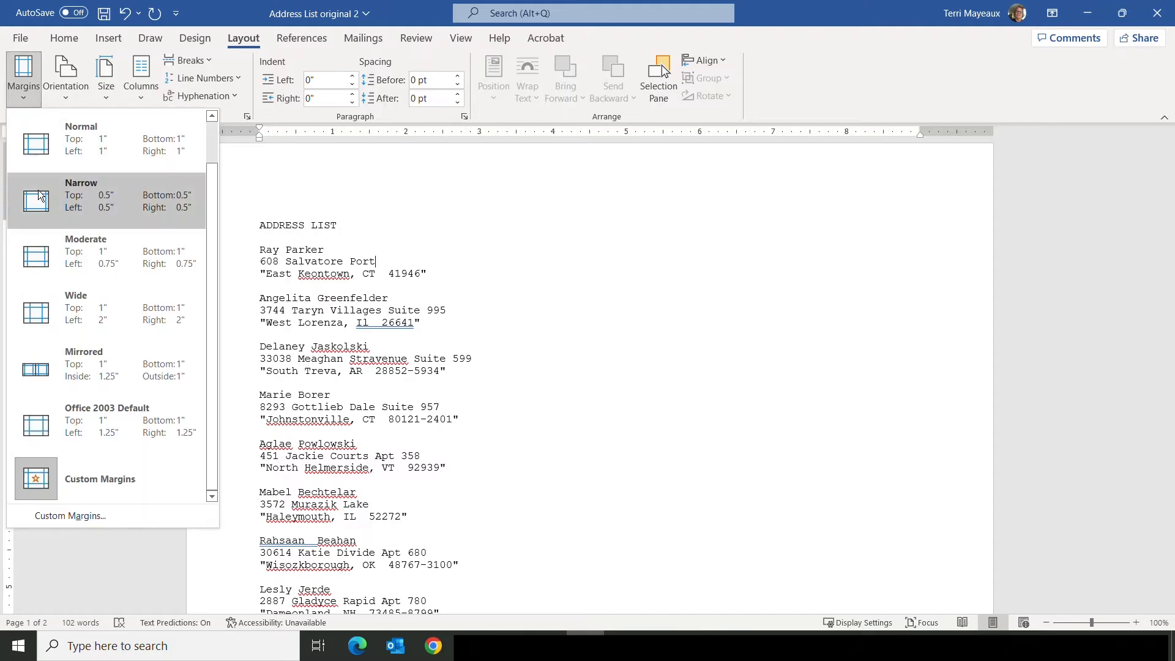
{"action": "left_click", "coordinate": [40, 196]}
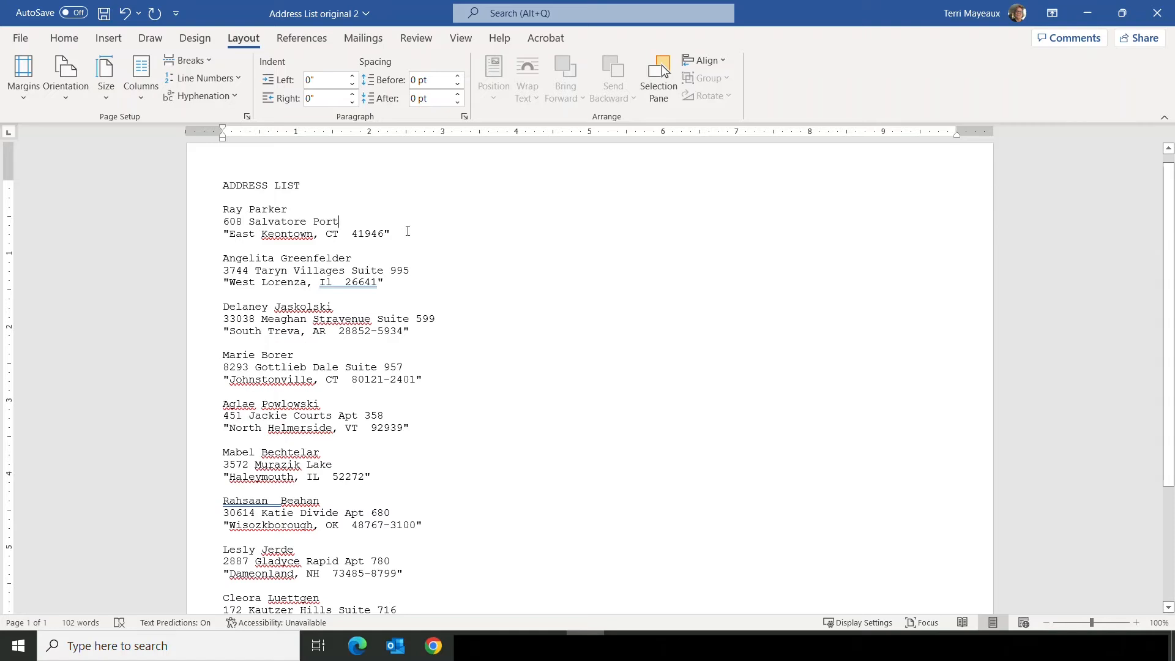
- Remove every double quotation mark from the address list by replacing it with nothing
{"action": "left_click", "coordinate": [65, 38]}
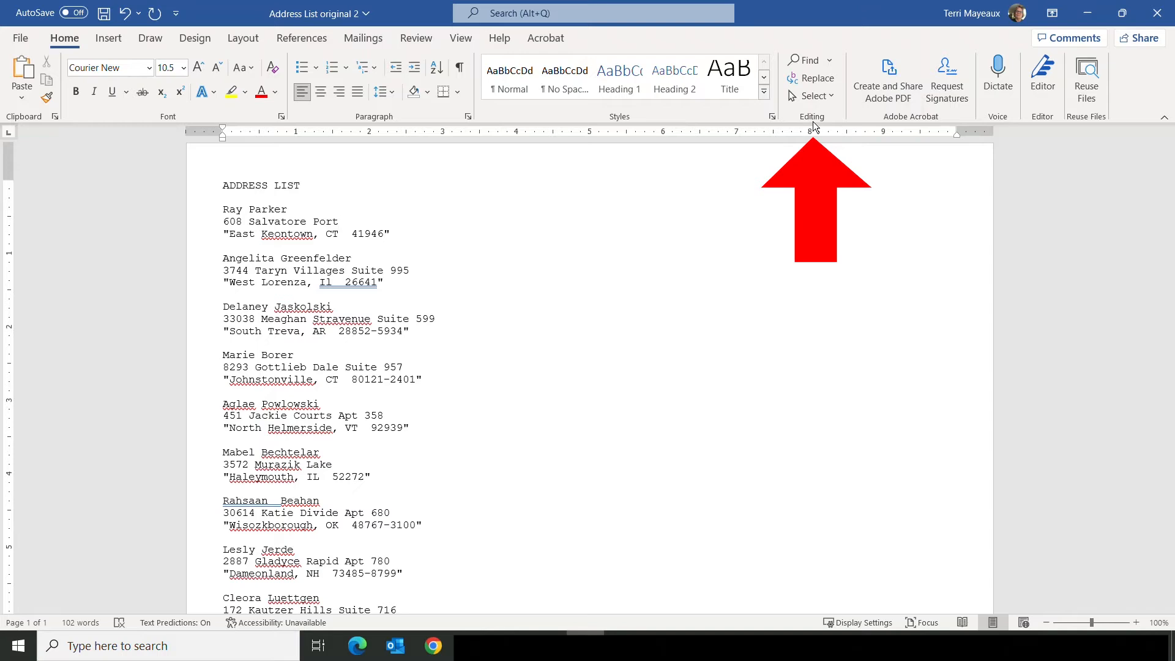
{"action": "left_click", "coordinate": [826, 80]}
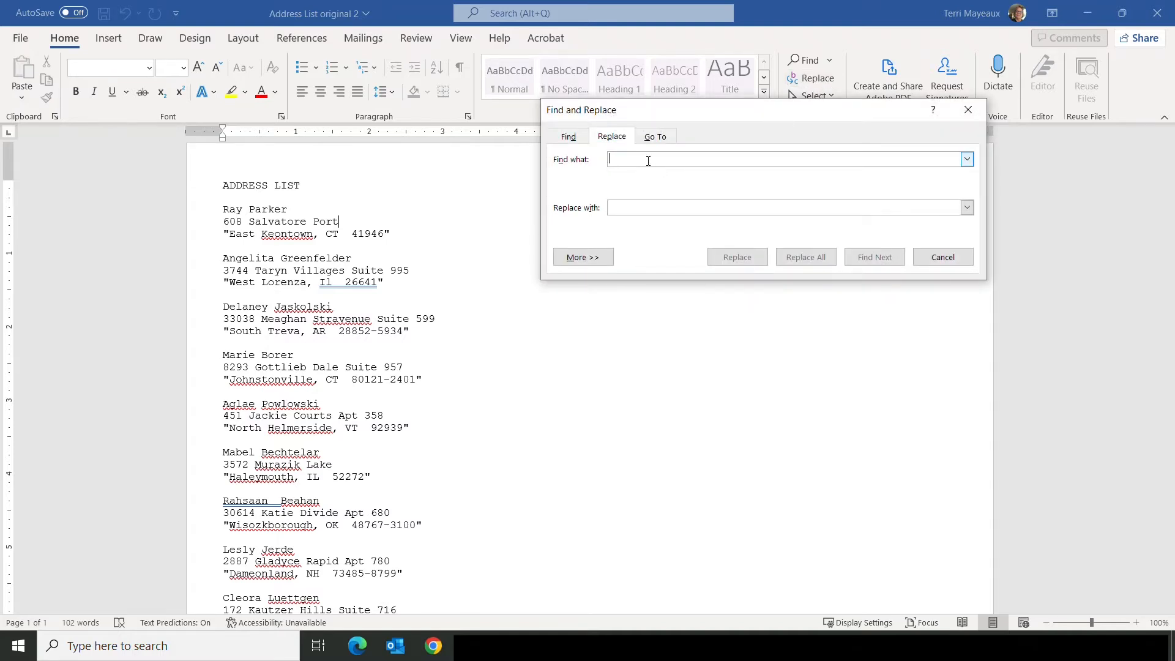
{"action": "type", "text": "\""}
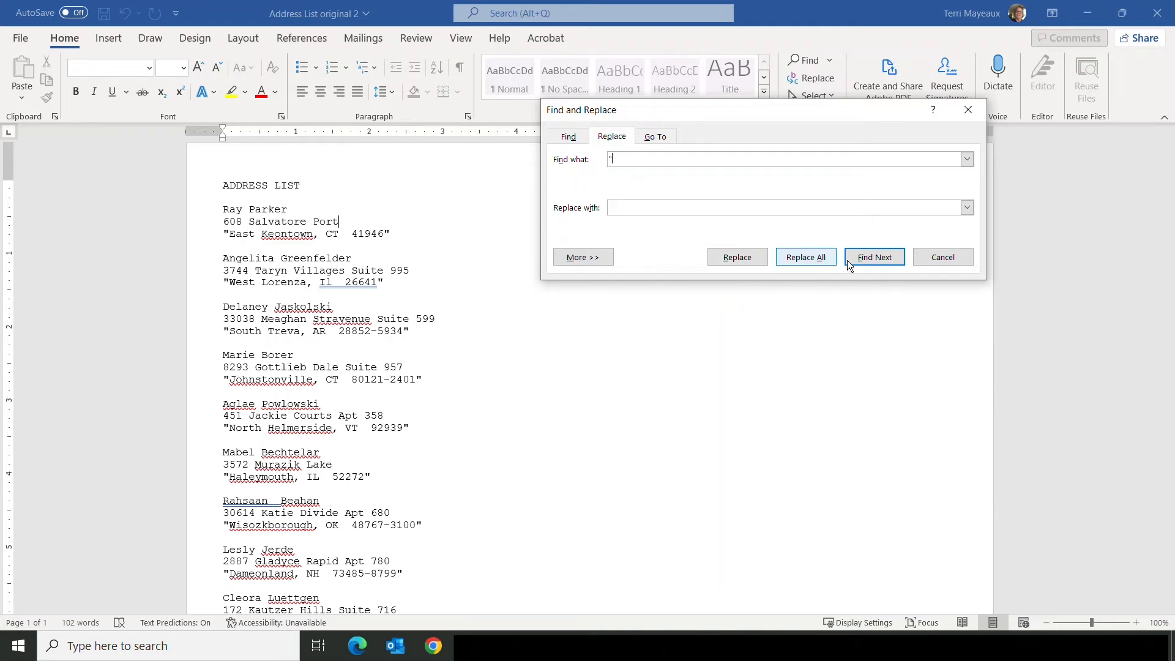
{"action": "left_click", "coordinate": [868, 256]}
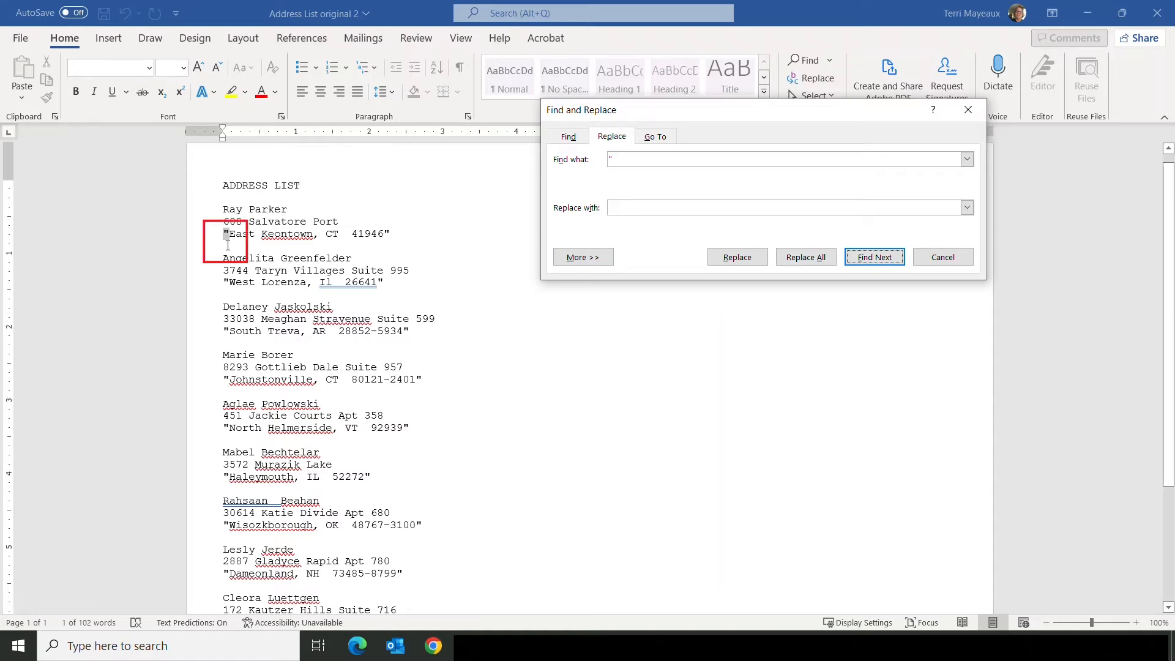
{"action": "left_click", "coordinate": [747, 258]}
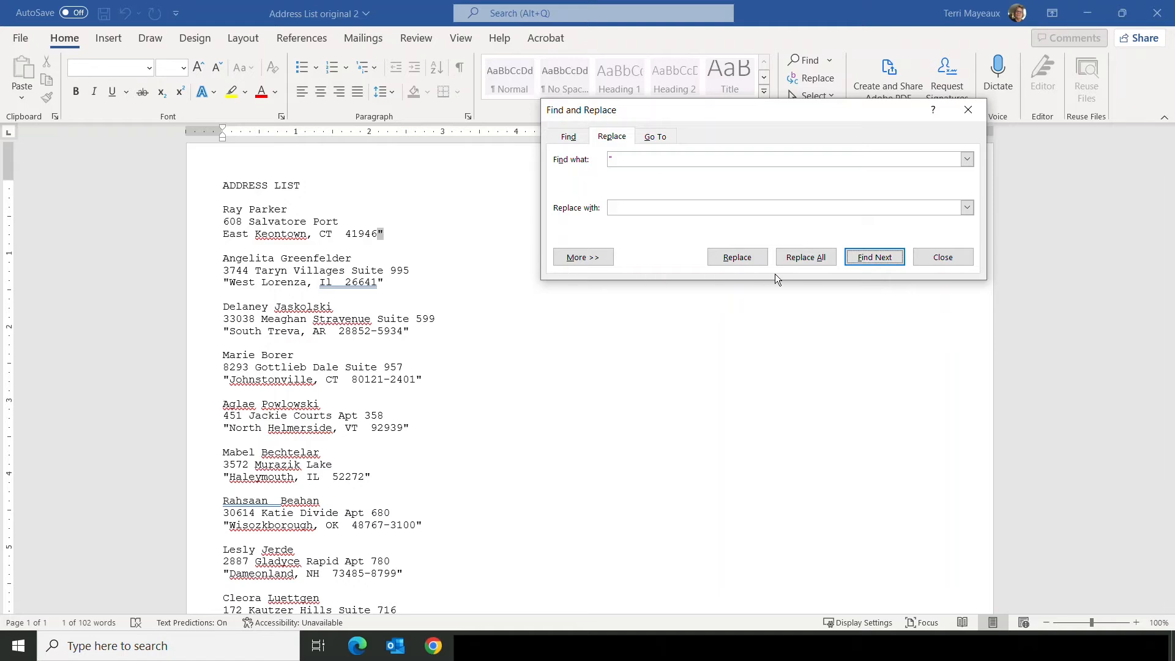
{"action": "left_click", "coordinate": [816, 260]}
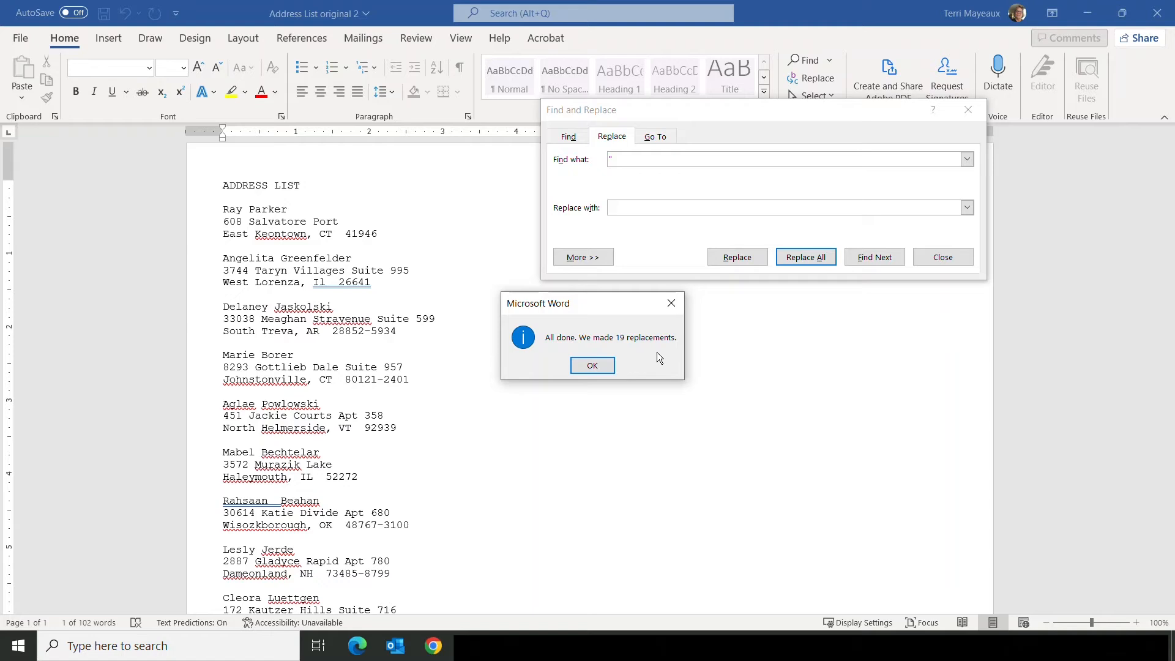
{"action": "left_click", "coordinate": [592, 367]}
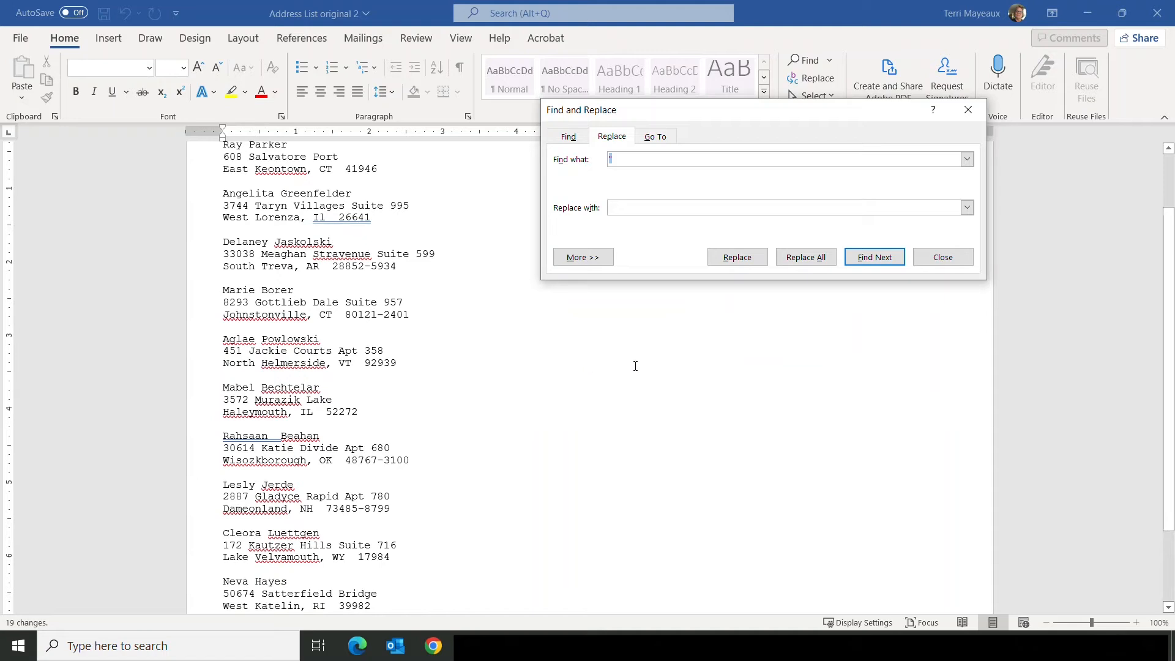
- Replace every comma in the address list with a tab character (^t)
{"action": "left_click_drag", "start_coordinate": [719, 112], "coordinate": [810, 94]}
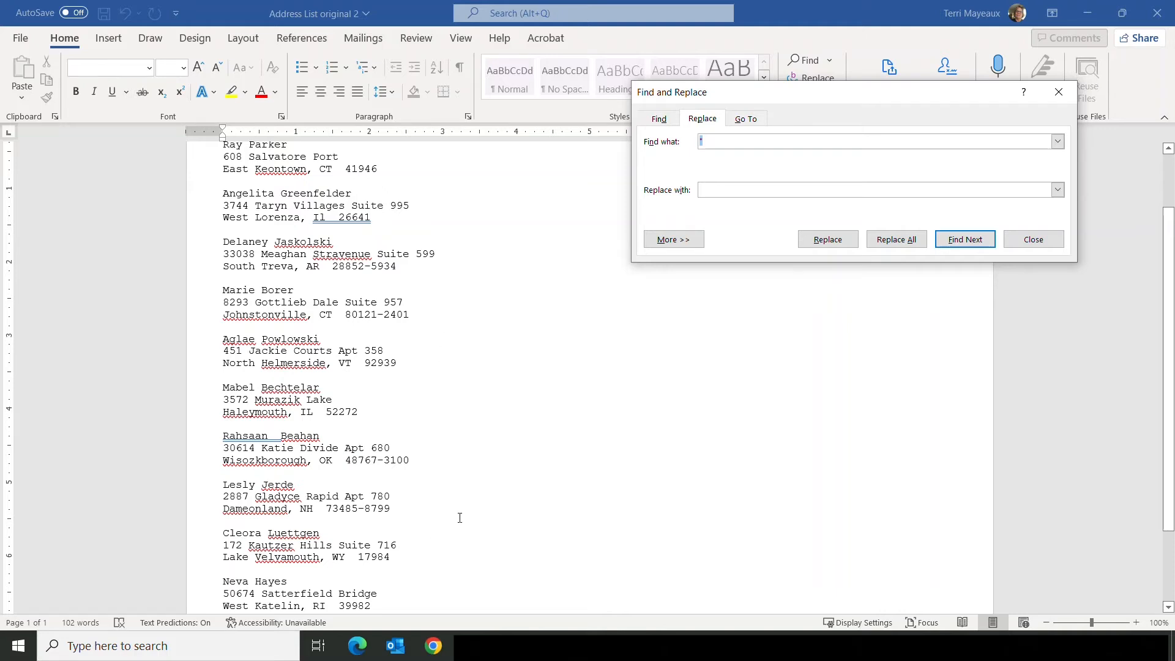
{"action": "left_click_drag", "start_coordinate": [1170, 284], "coordinate": [1168, 229]}
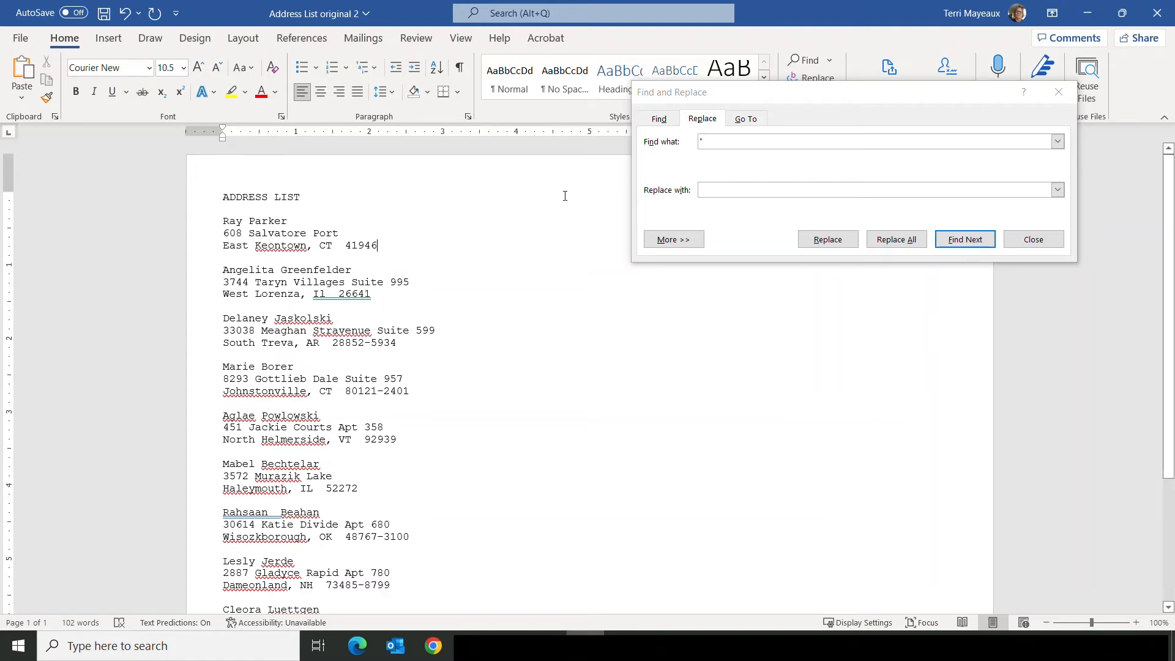
{"action": "left_click", "coordinate": [705, 140]}
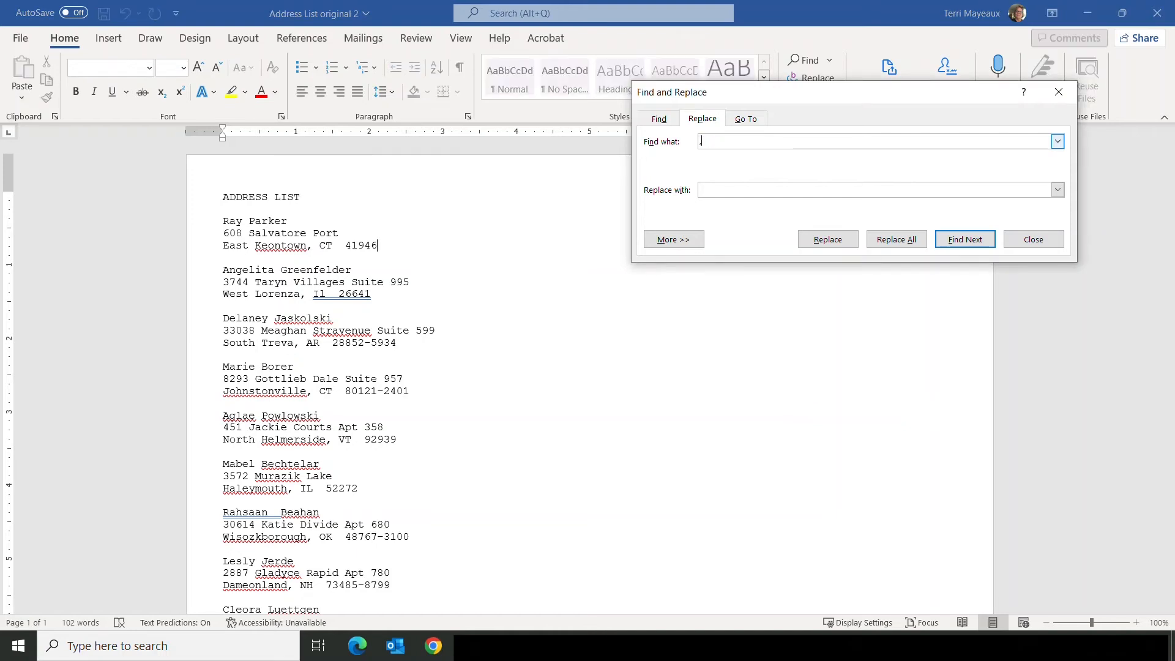
{"action": "left_click", "coordinate": [712, 190]}
{"action": "left_click", "coordinate": [691, 245]}
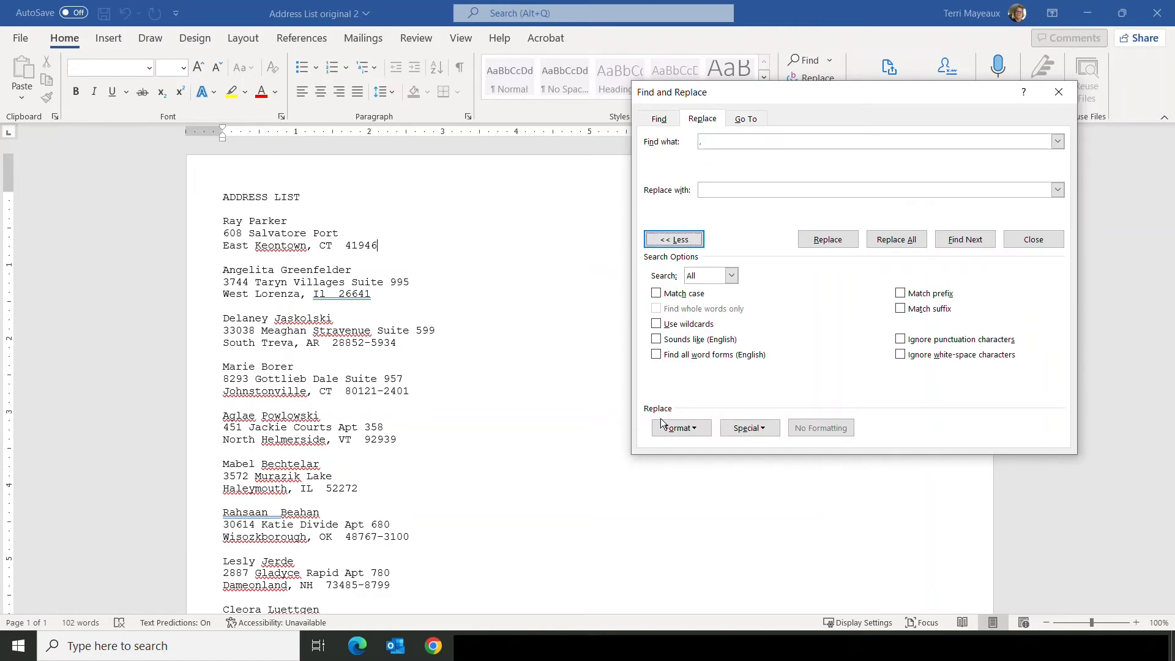
{"action": "left_click", "coordinate": [697, 428]}
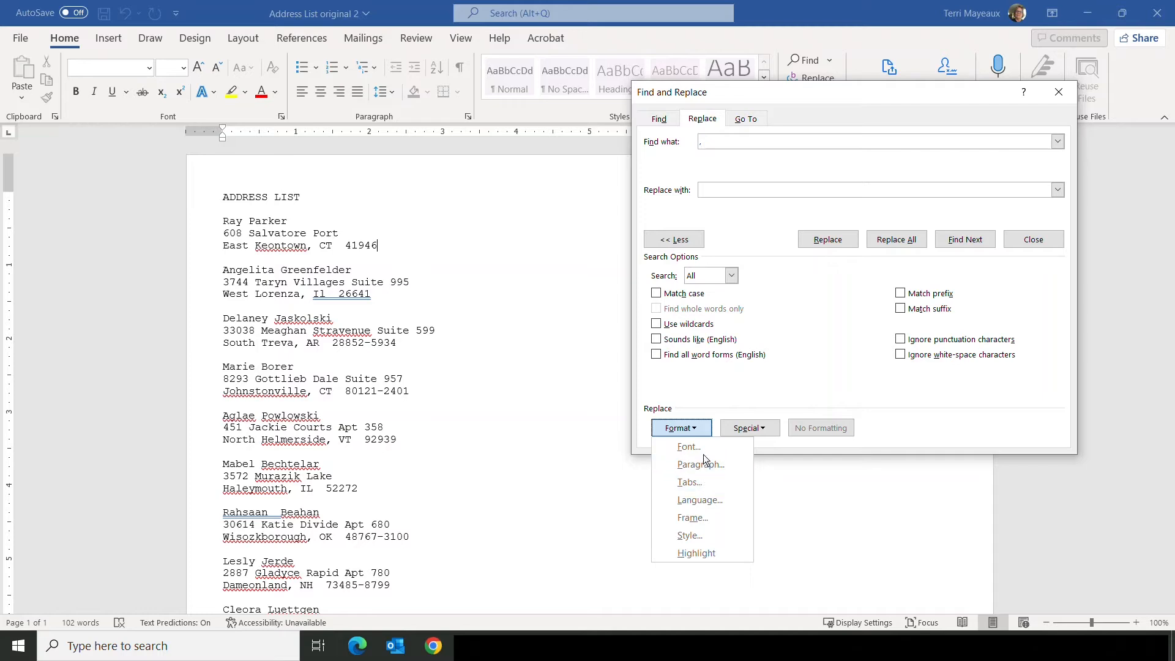
{"action": "left_click", "coordinate": [763, 427]}
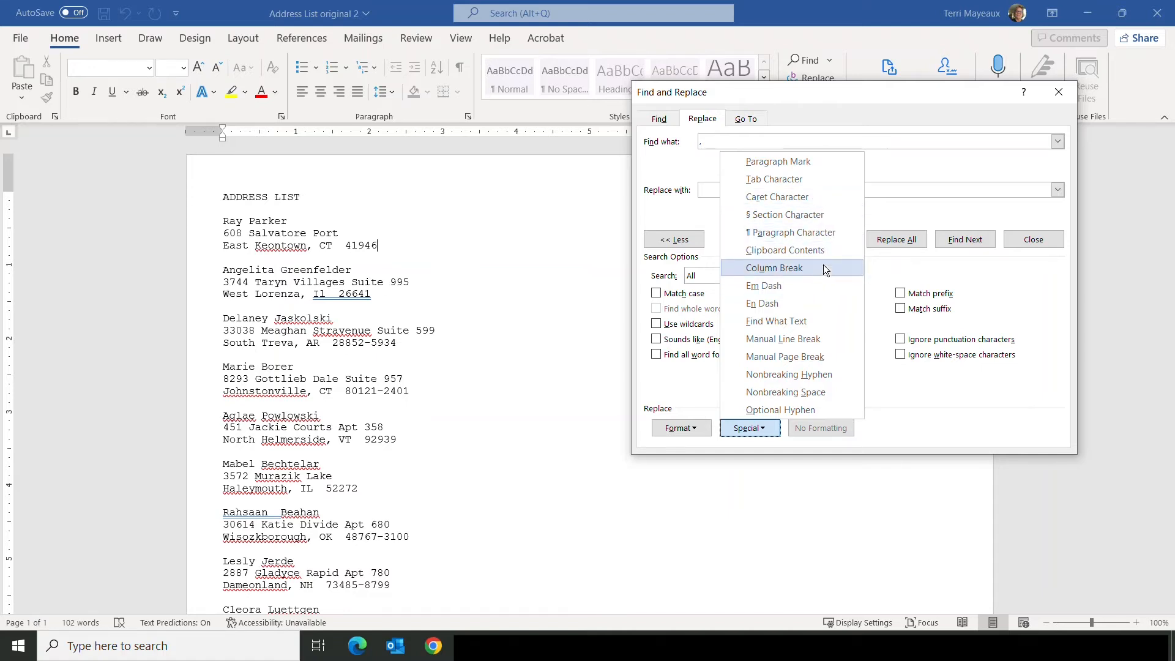
{"action": "left_click", "coordinate": [783, 178]}
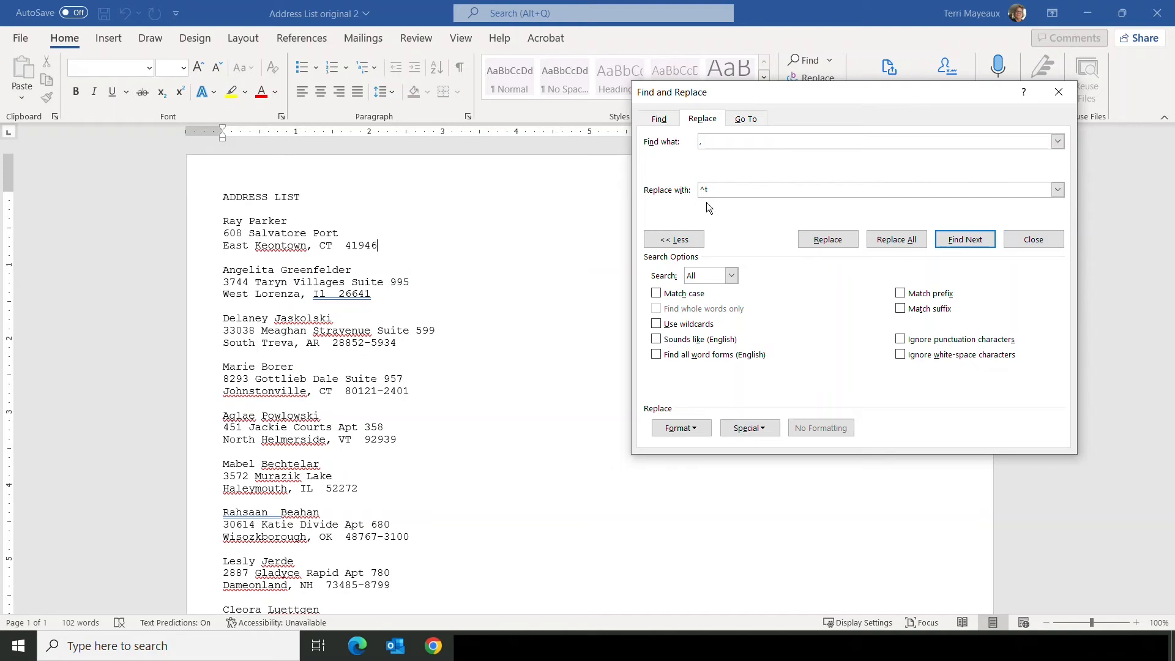
{"action": "left_click", "coordinate": [970, 243]}
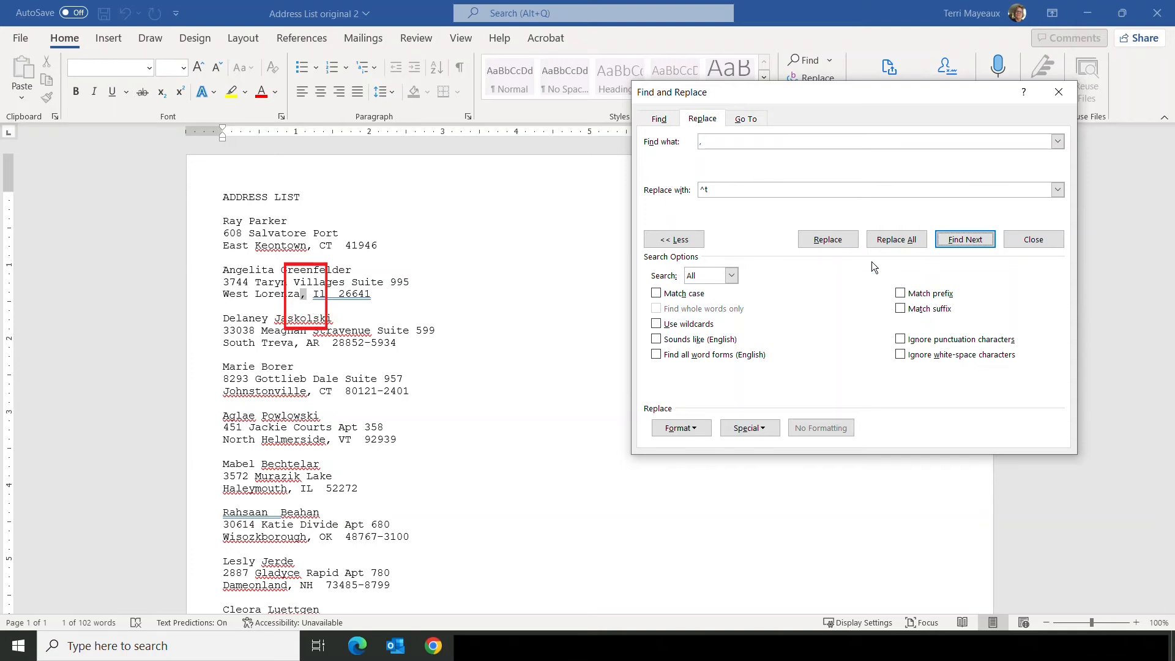
{"action": "left_click", "coordinate": [837, 241]}
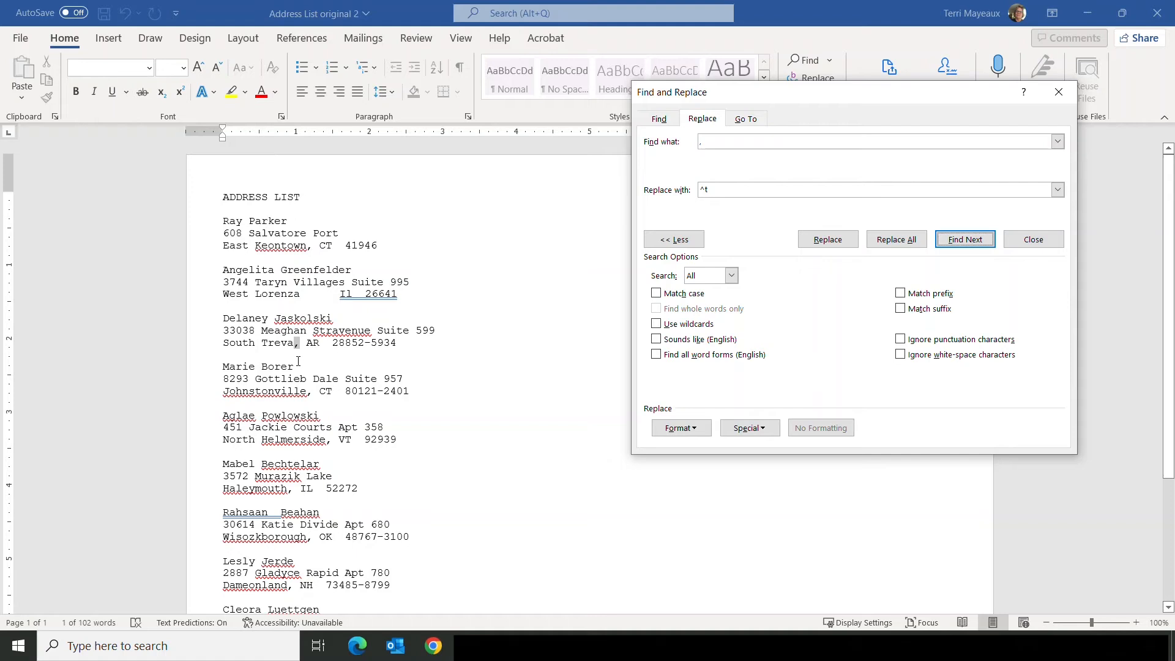
{"action": "left_click", "coordinate": [897, 239]}
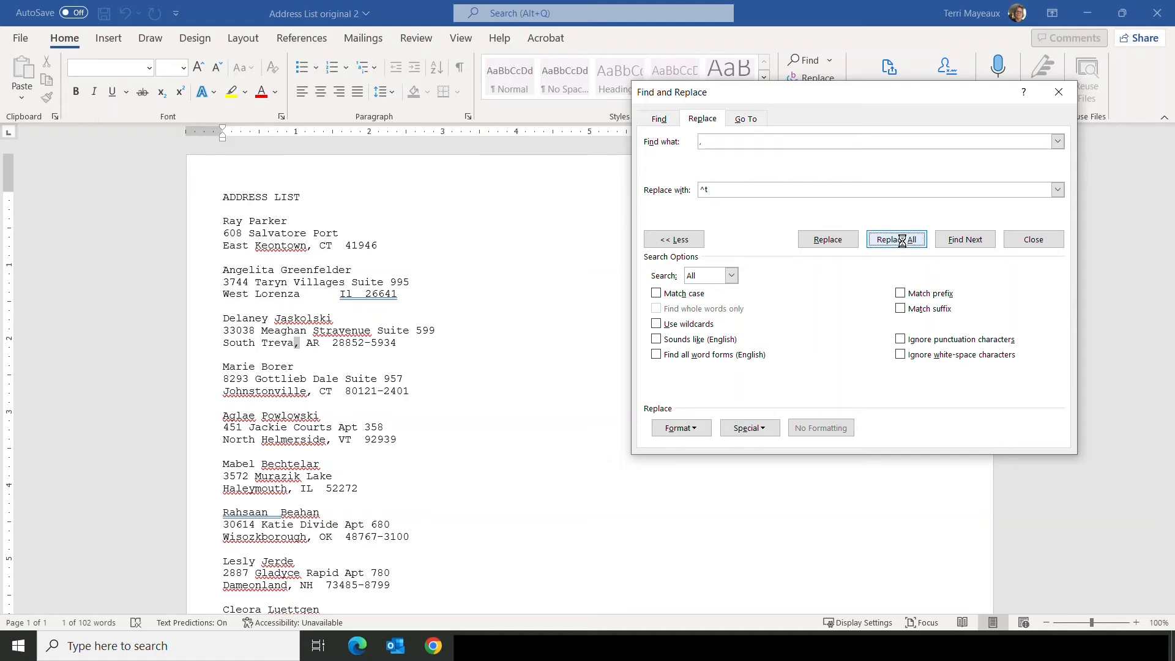
{"action": "left_click", "coordinate": [594, 366]}
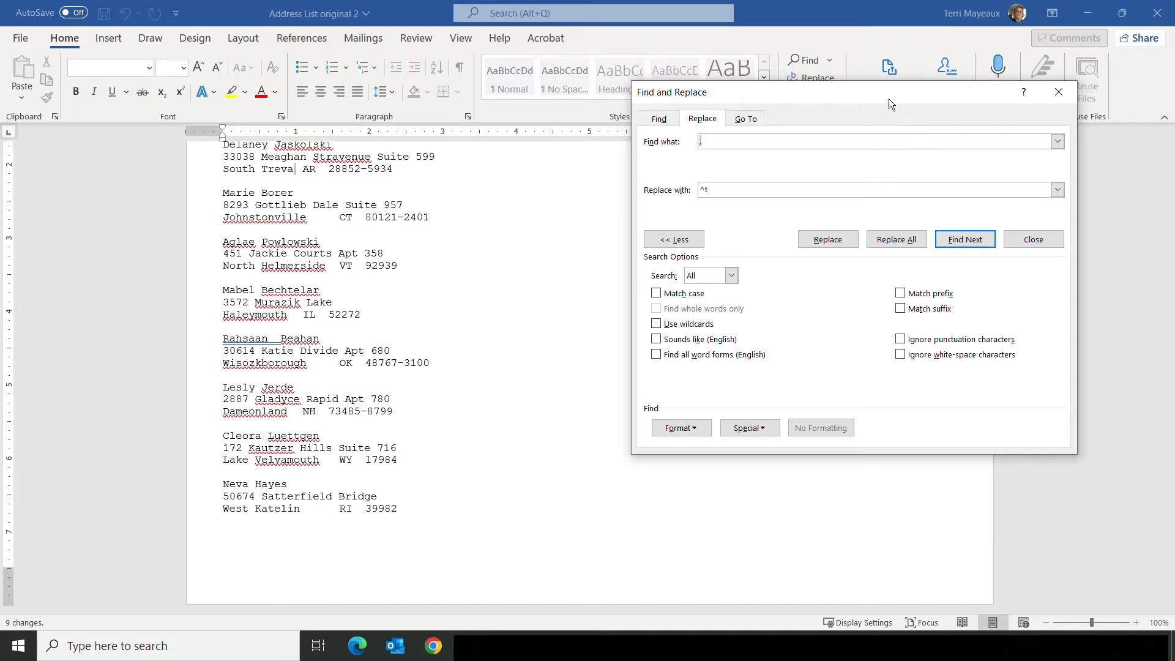
- Show the paragraph marks and other hidden formatting symbols in the address list
{"action": "left_click_drag", "start_coordinate": [889, 98], "coordinate": [887, 232]}
{"action": "left_click", "coordinate": [910, 166]}
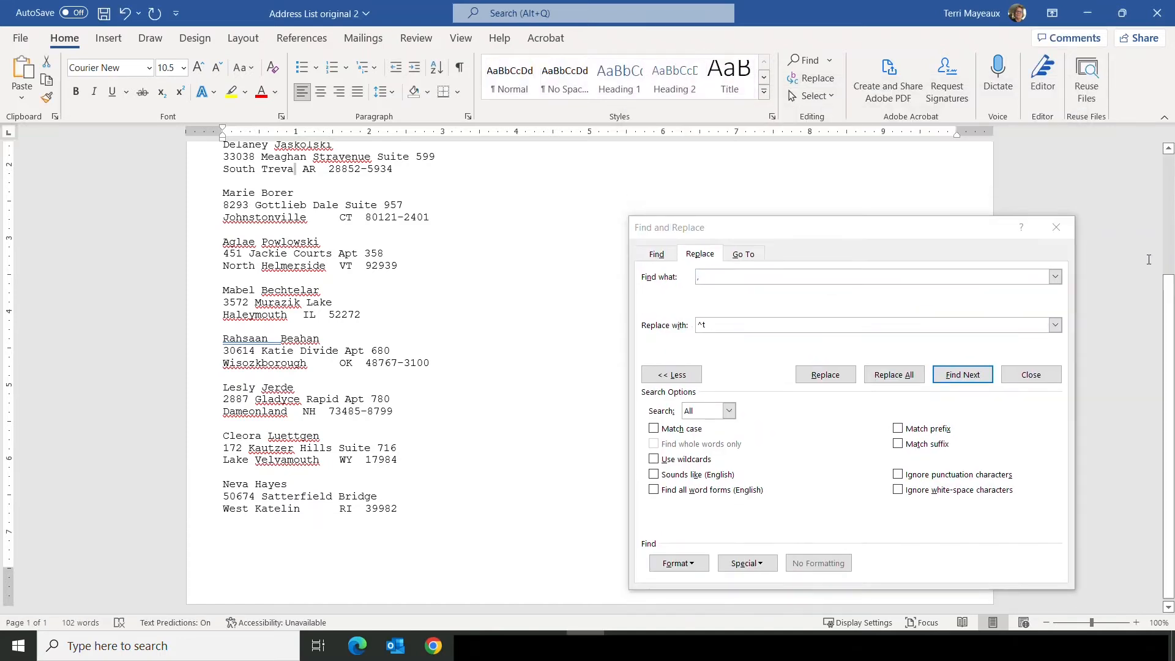
{"action": "left_click_drag", "start_coordinate": [1169, 304], "coordinate": [1163, 184]}
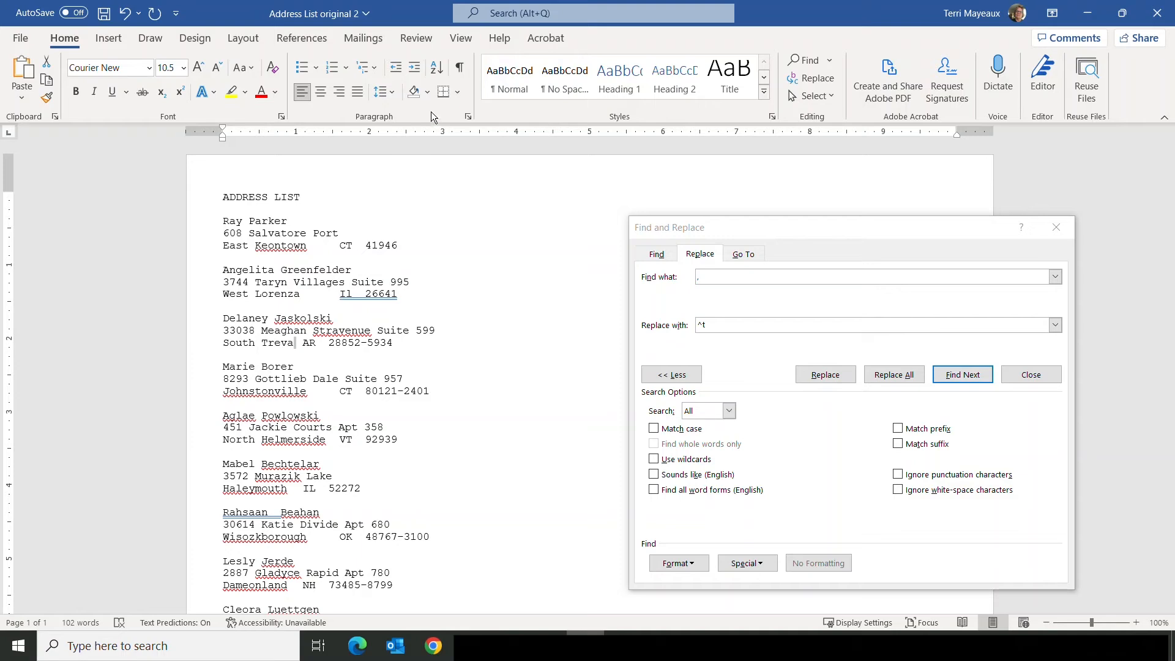
{"action": "left_click", "coordinate": [460, 67]}
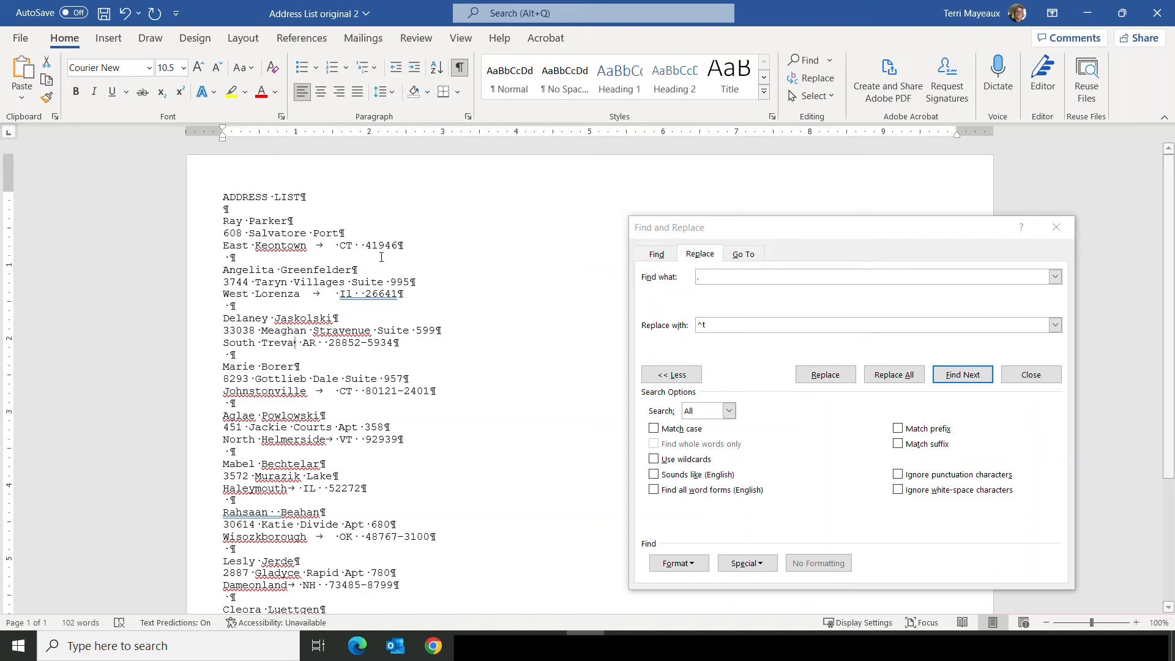
- Replace every double space in the address list with a tab character (^t), and close Find and Replace
{"action": "left_click", "coordinate": [699, 278]}
{"action": "key", "text": "BackSpace"}
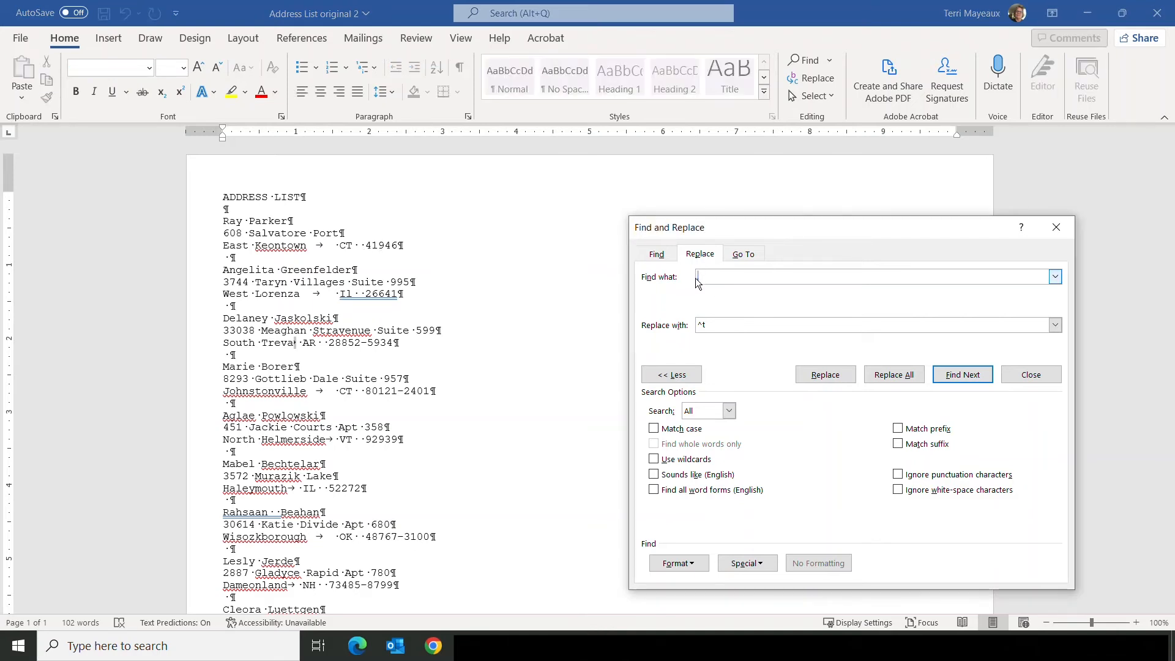
{"action": "key", "text": "Delete"}
{"action": "left_click", "coordinate": [967, 378]}
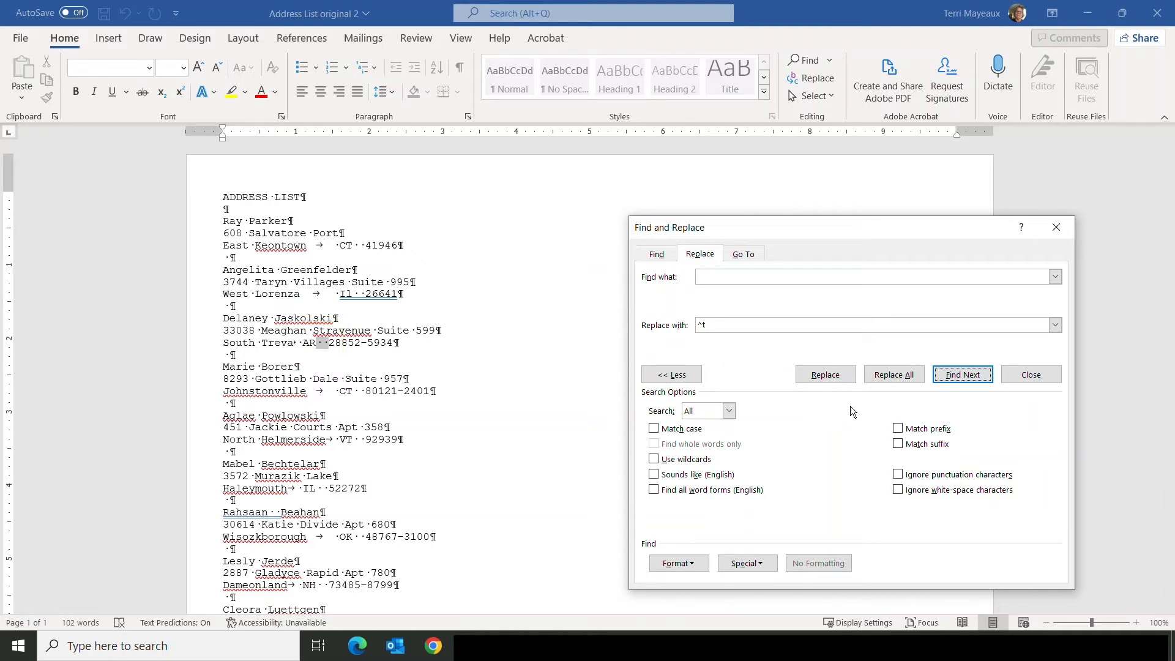
{"action": "left_click", "coordinate": [893, 375]}
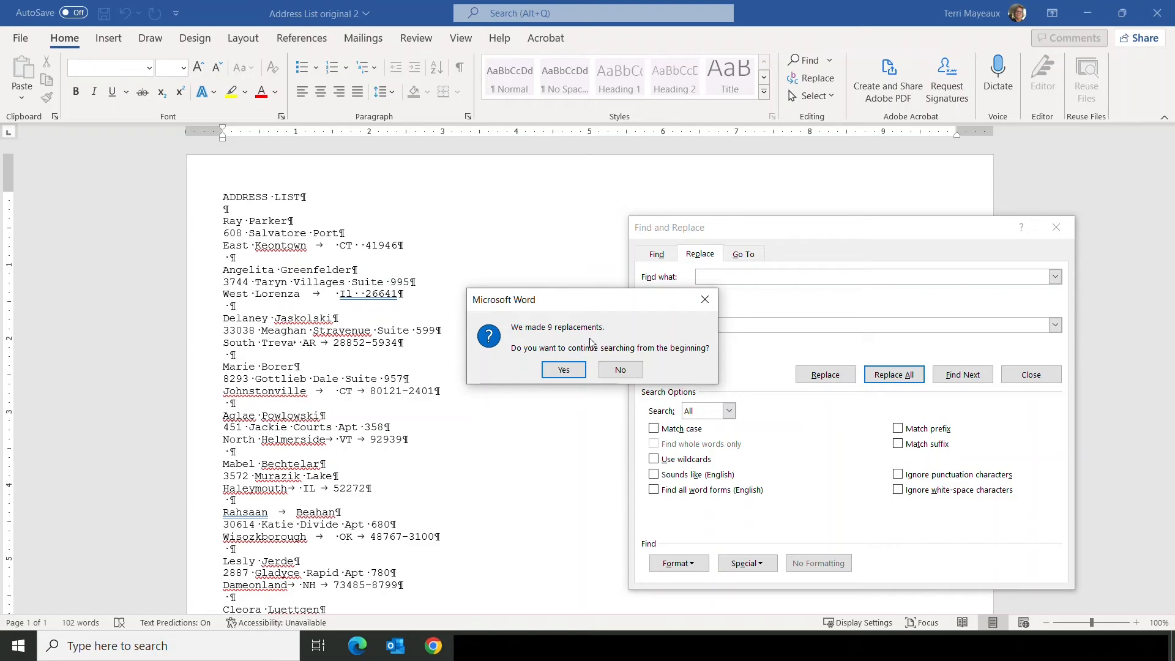
{"action": "left_click", "coordinate": [567, 371]}
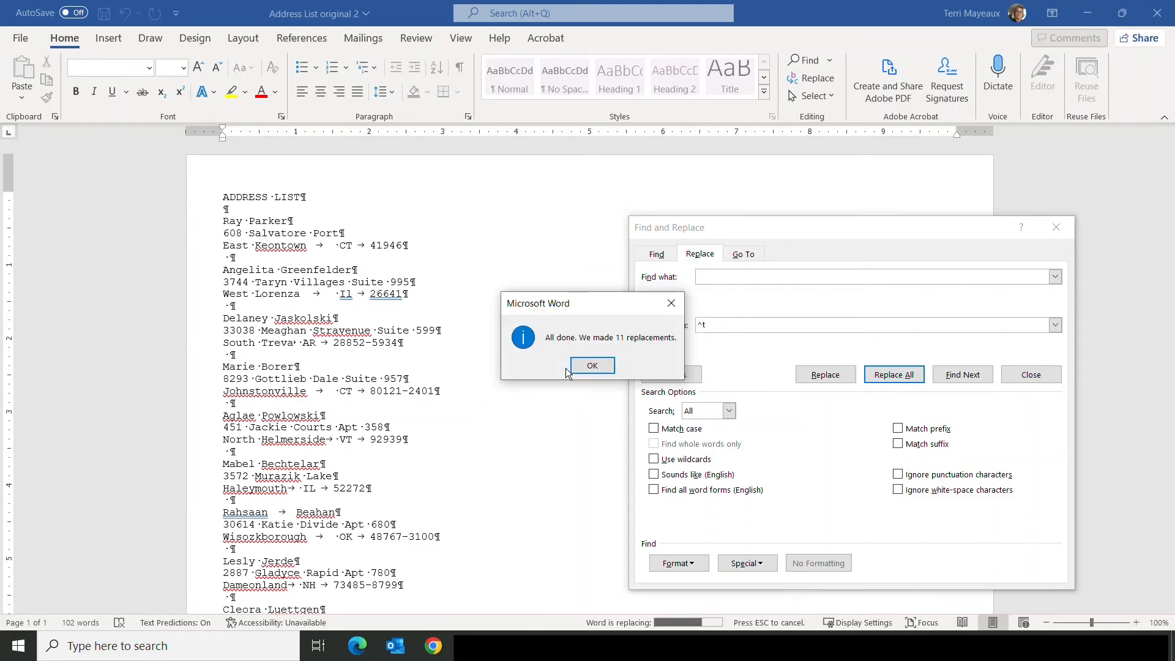
{"action": "left_click", "coordinate": [584, 367]}
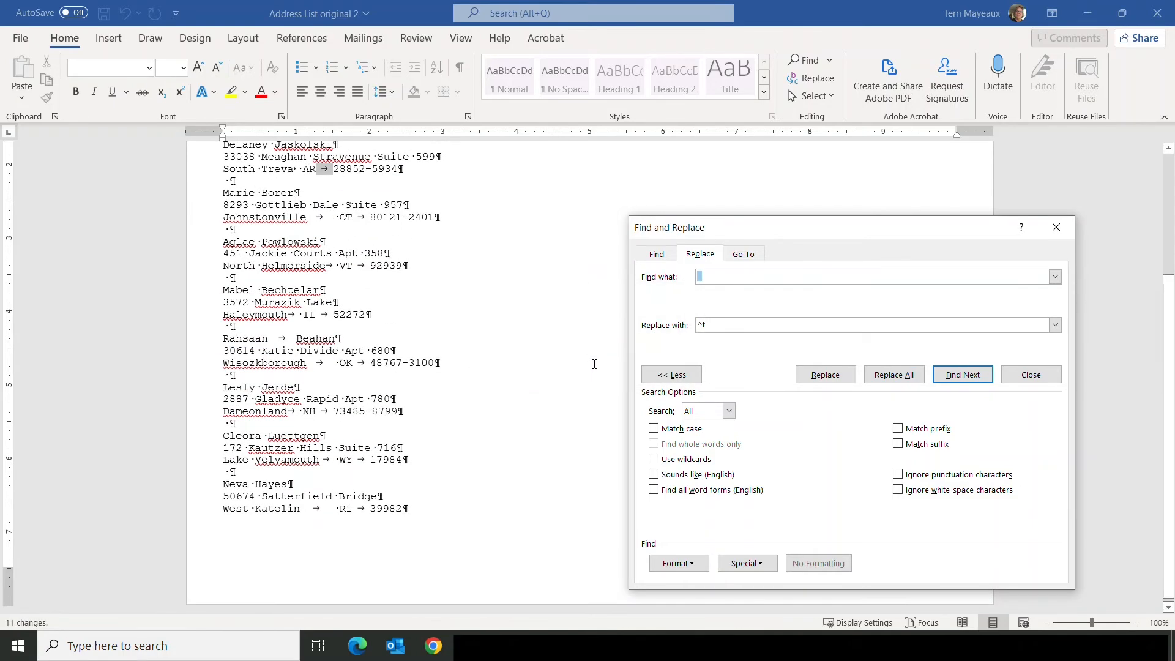
{"action": "left_click", "coordinate": [1057, 230]}
{"action": "scroll", "coordinate": [1171, 298], "scroll_direction": "up", "scroll_amount": 5}
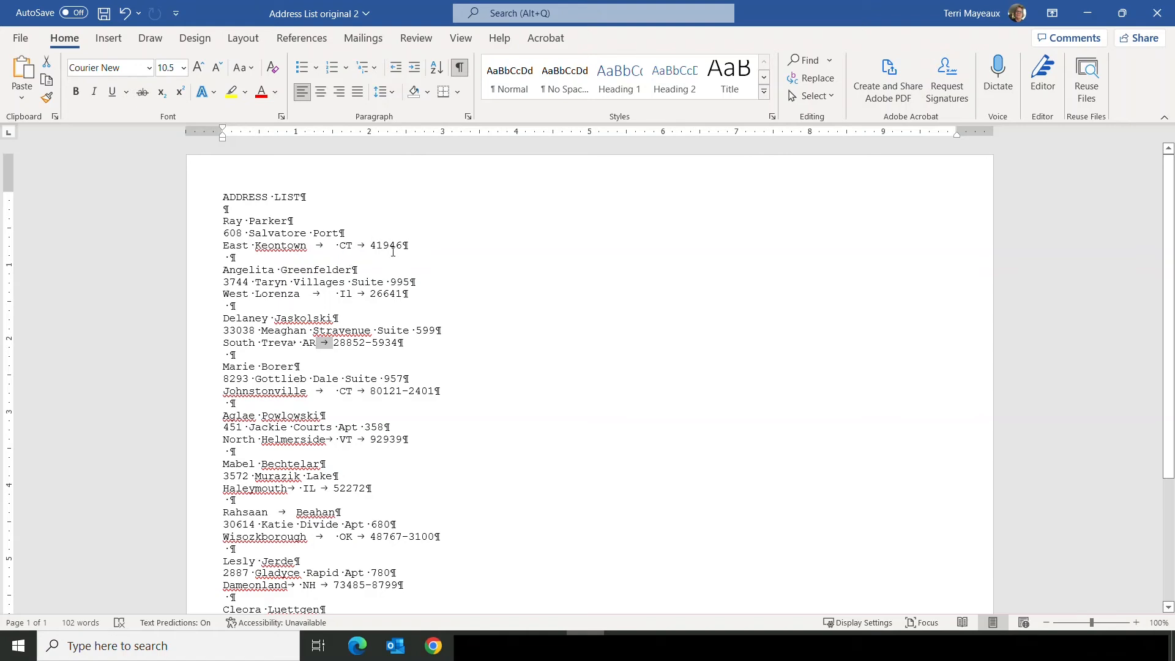
{"action": "left_click", "coordinate": [393, 251]}
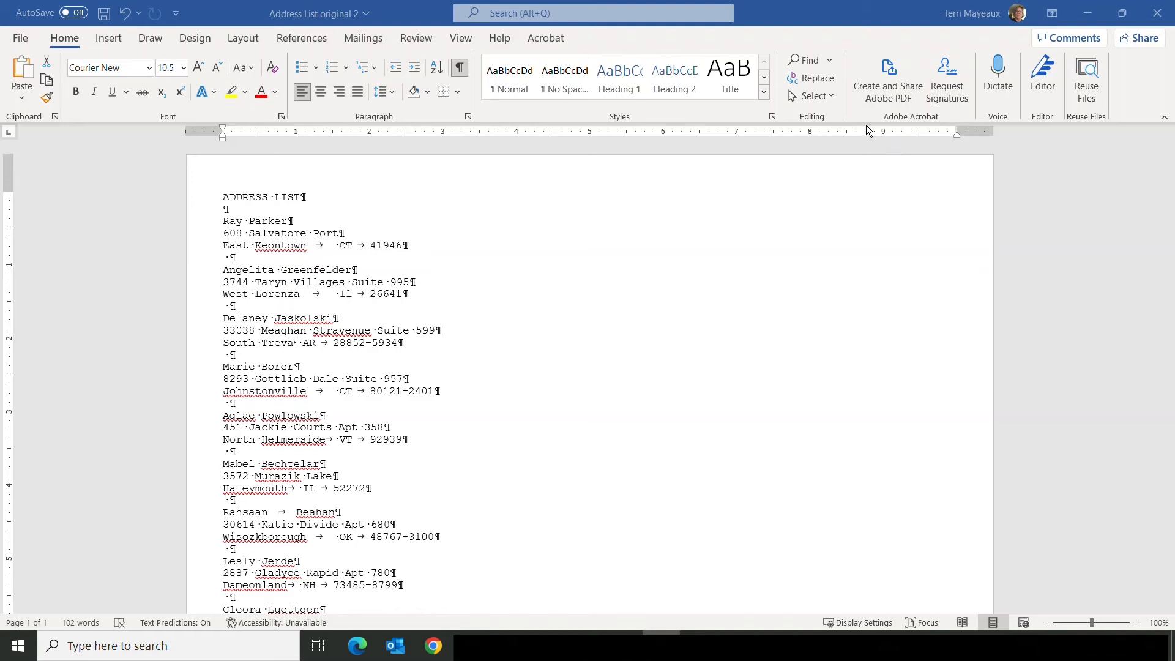
- In Find and Replace, set the search text to two paragraph marks separated by a space (^p ^p)
{"action": "left_click", "coordinate": [814, 79]}
{"action": "left_click", "coordinate": [814, 79]}
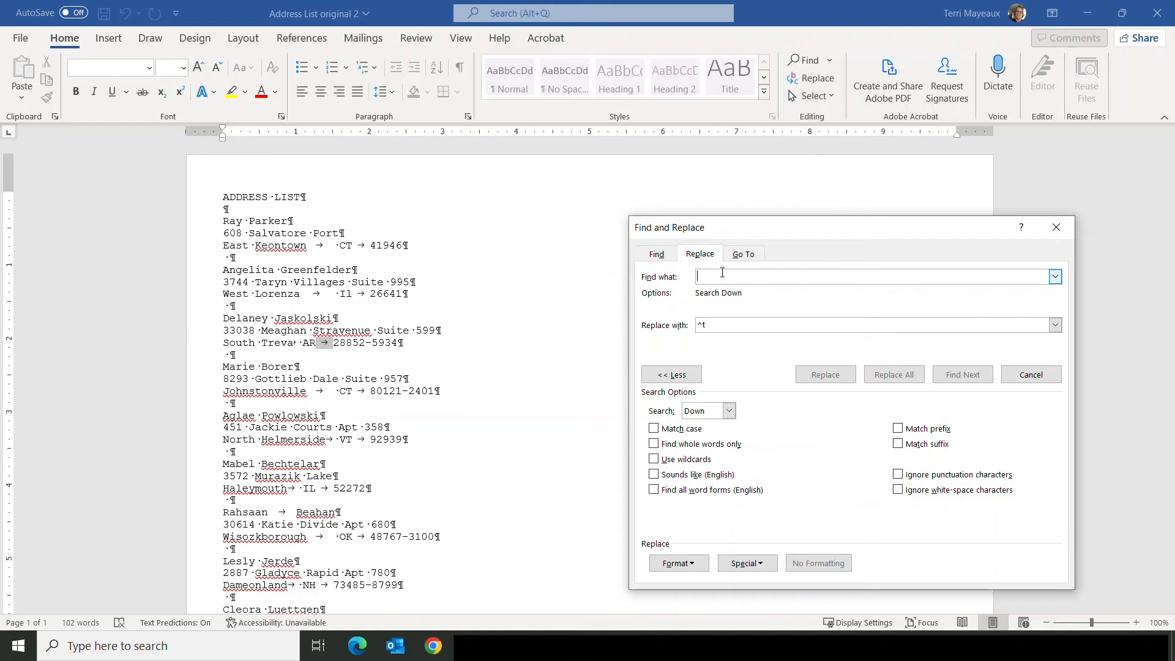
{"action": "left_click", "coordinate": [760, 563]}
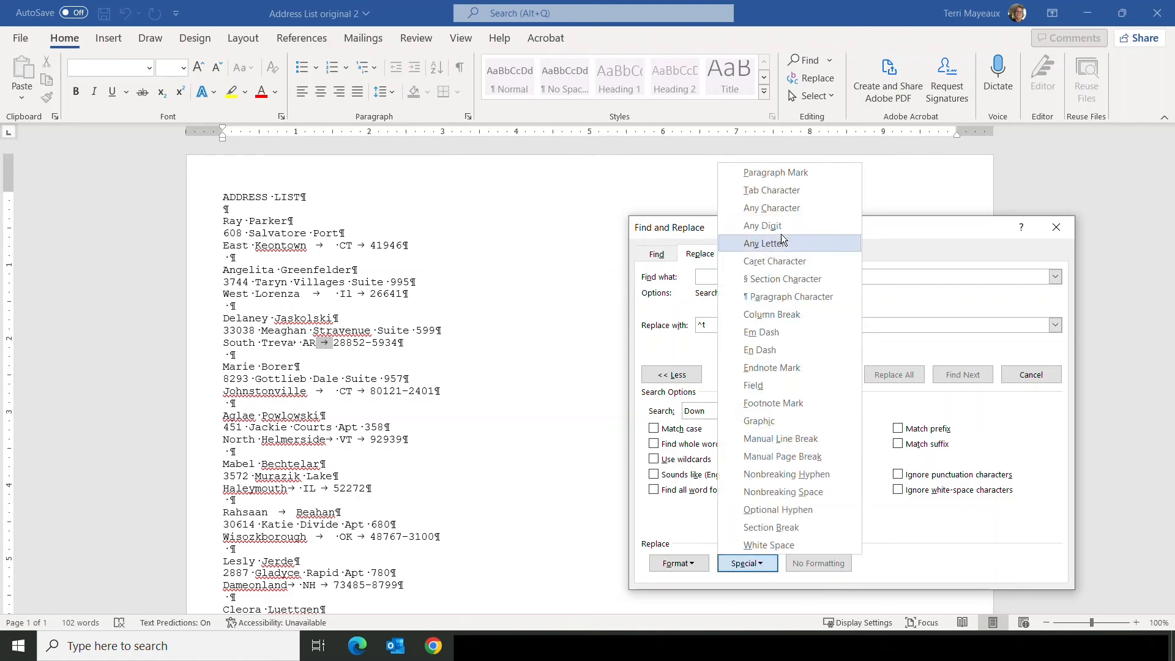
{"action": "left_click", "coordinate": [776, 172]}
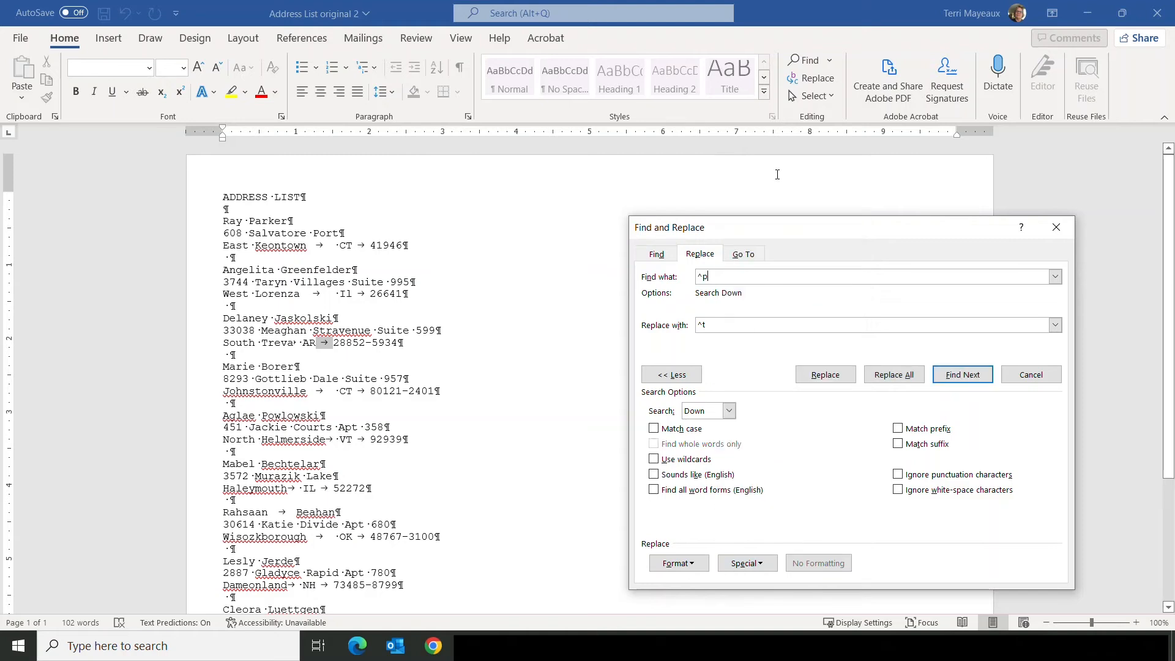
{"action": "left_click", "coordinate": [728, 277]}
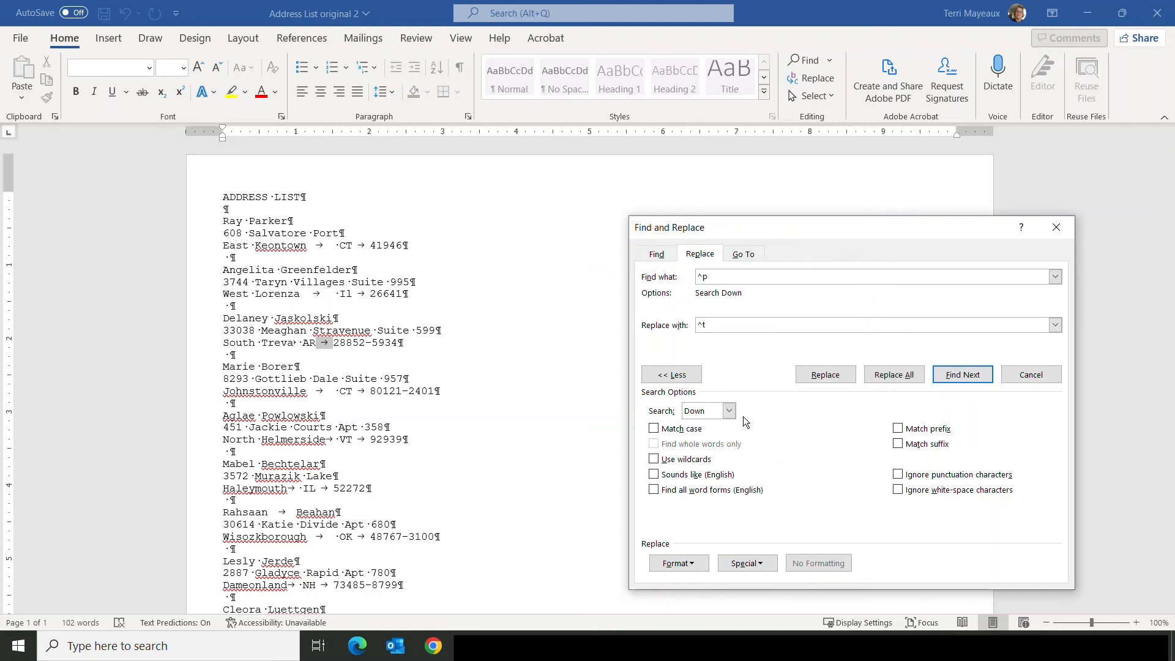
{"action": "left_click", "coordinate": [762, 561]}
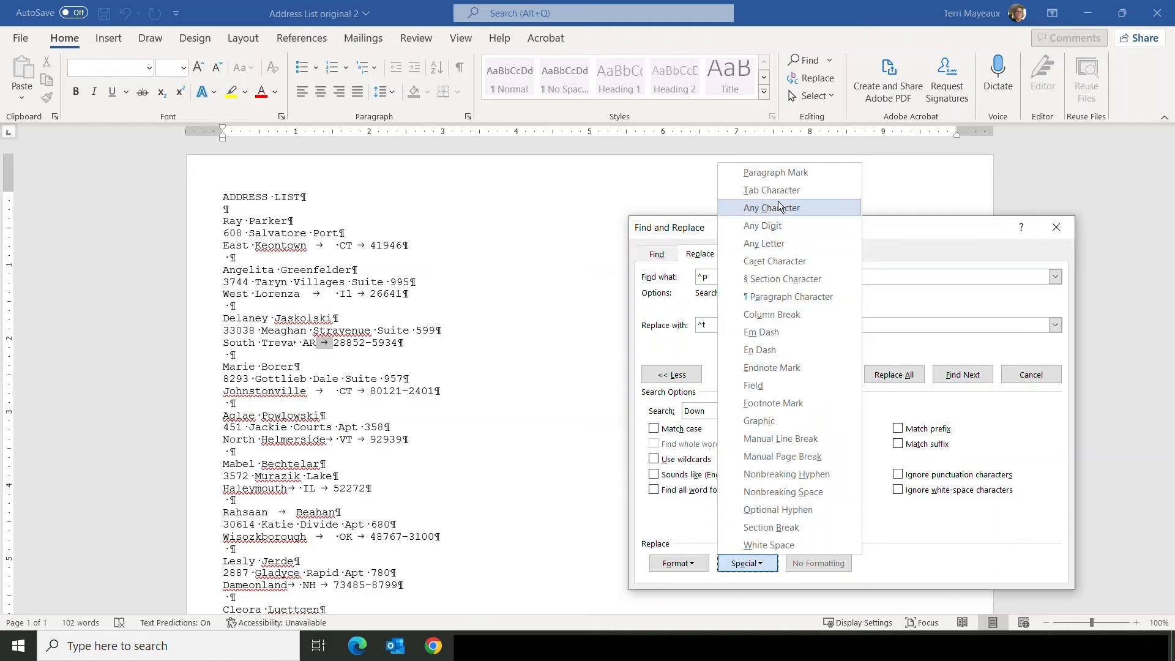
{"action": "left_click", "coordinate": [781, 175]}
- Set the replacement text to a vertical bar (|) and replace every match throughout the address list
{"action": "left_click", "coordinate": [714, 327]}
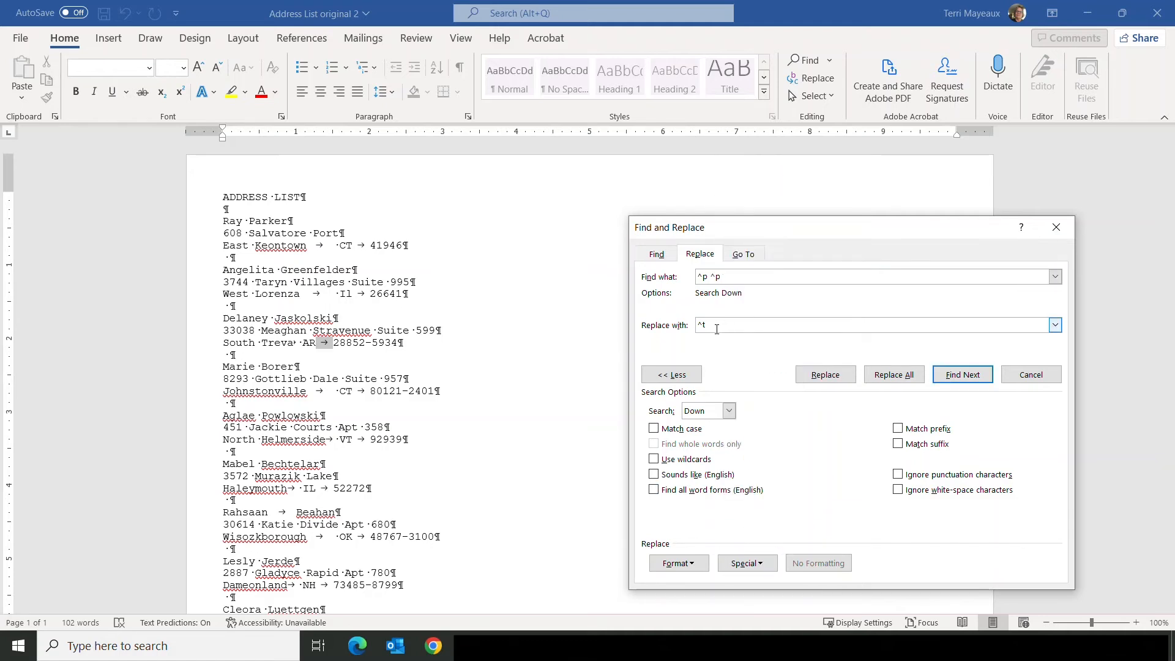
{"action": "double_click", "coordinate": [700, 325]}
{"action": "key", "text": "BackSpace"}
{"action": "left_click", "coordinate": [966, 375]}
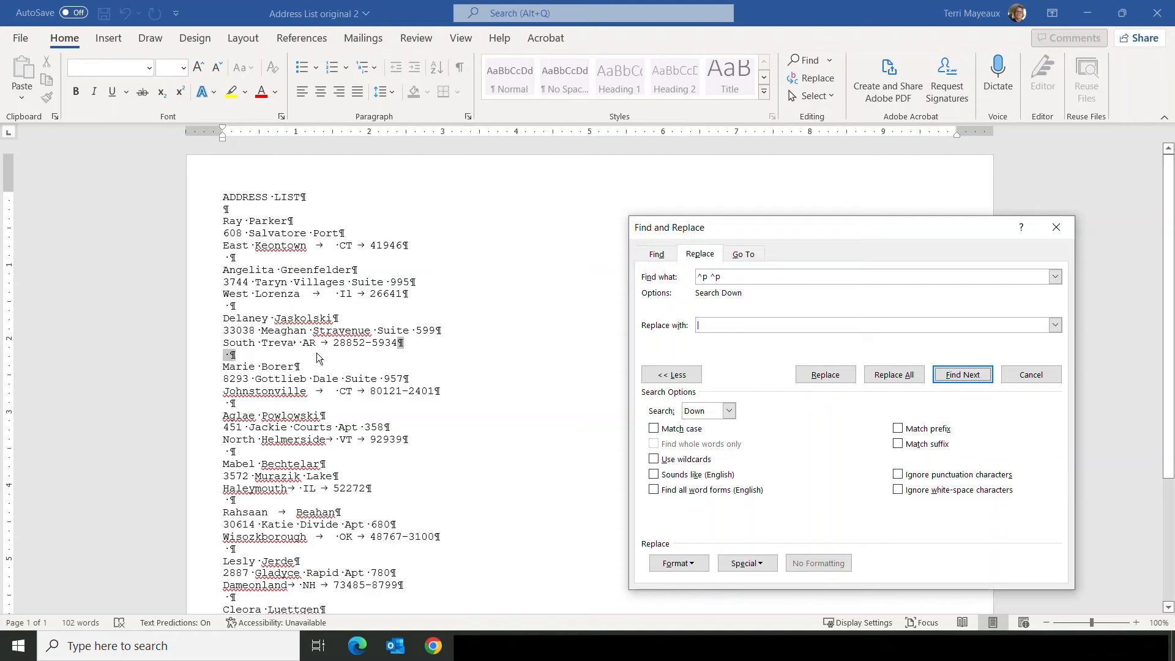
{"action": "left_click", "coordinate": [825, 375]}
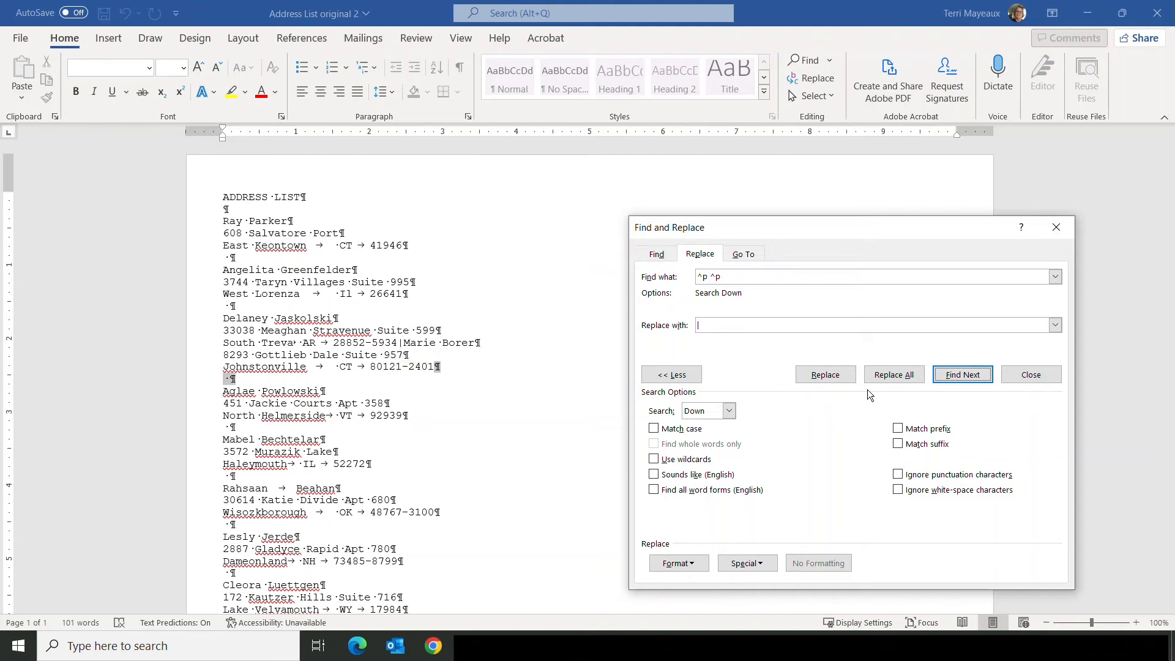
{"action": "left_click", "coordinate": [895, 376]}
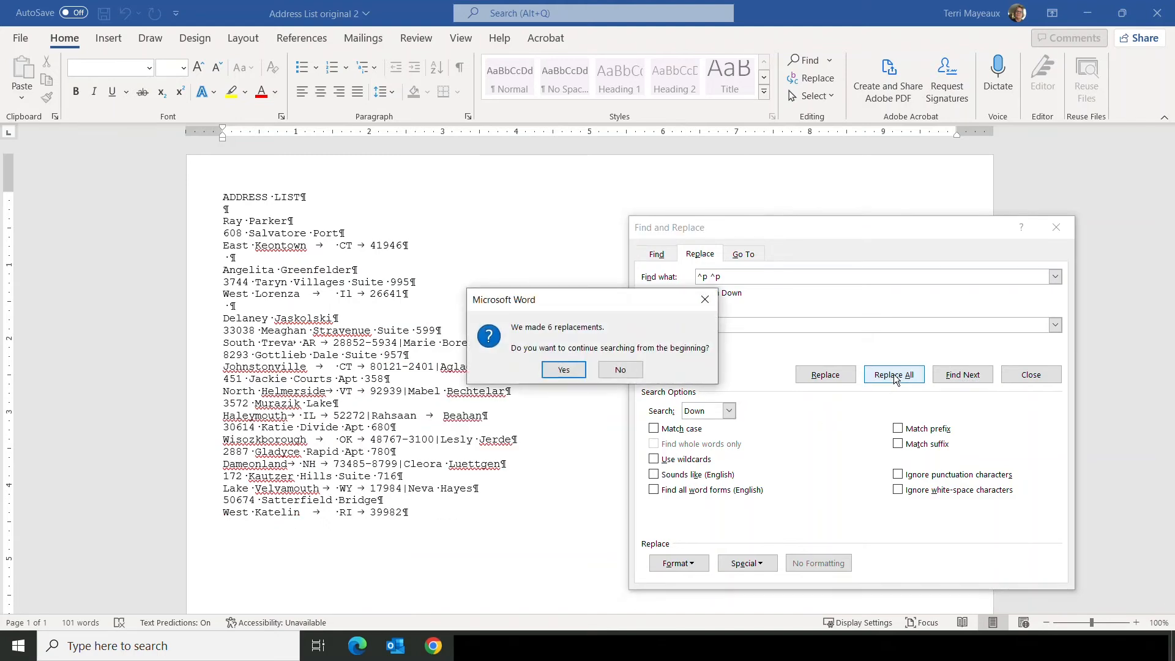
{"action": "left_click", "coordinate": [563, 370]}
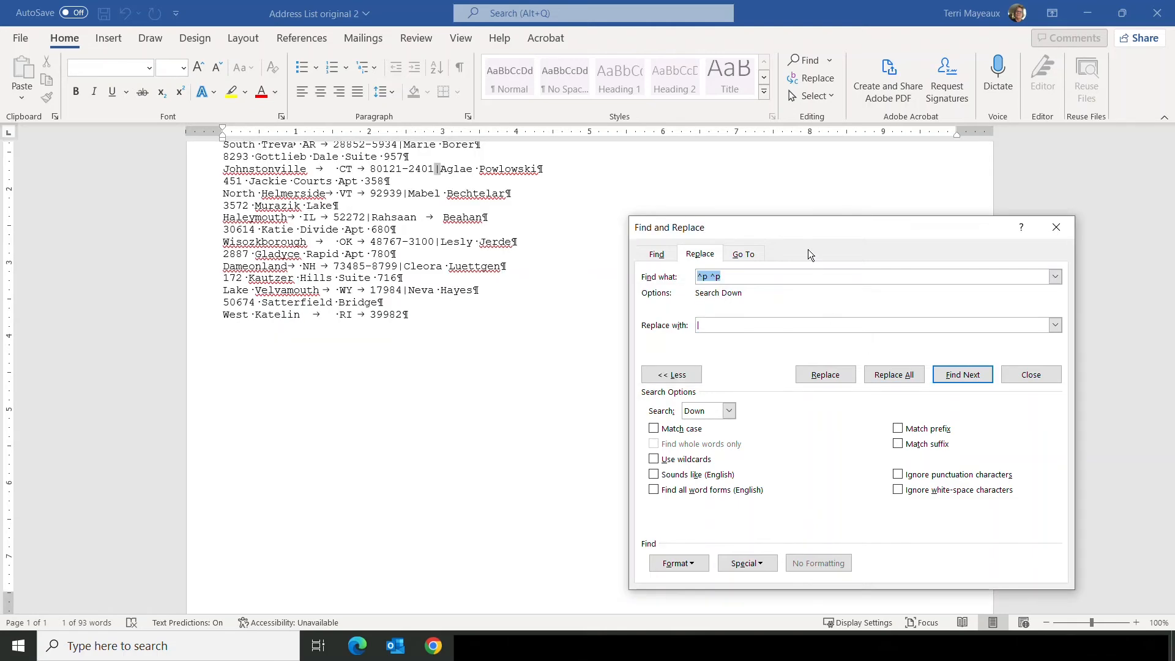
- In Find and Replace, set the search text to a single paragraph mark (^p) and the replacement to a tab character (^t)
{"action": "left_click_drag", "start_coordinate": [804, 233], "coordinate": [813, 192]}
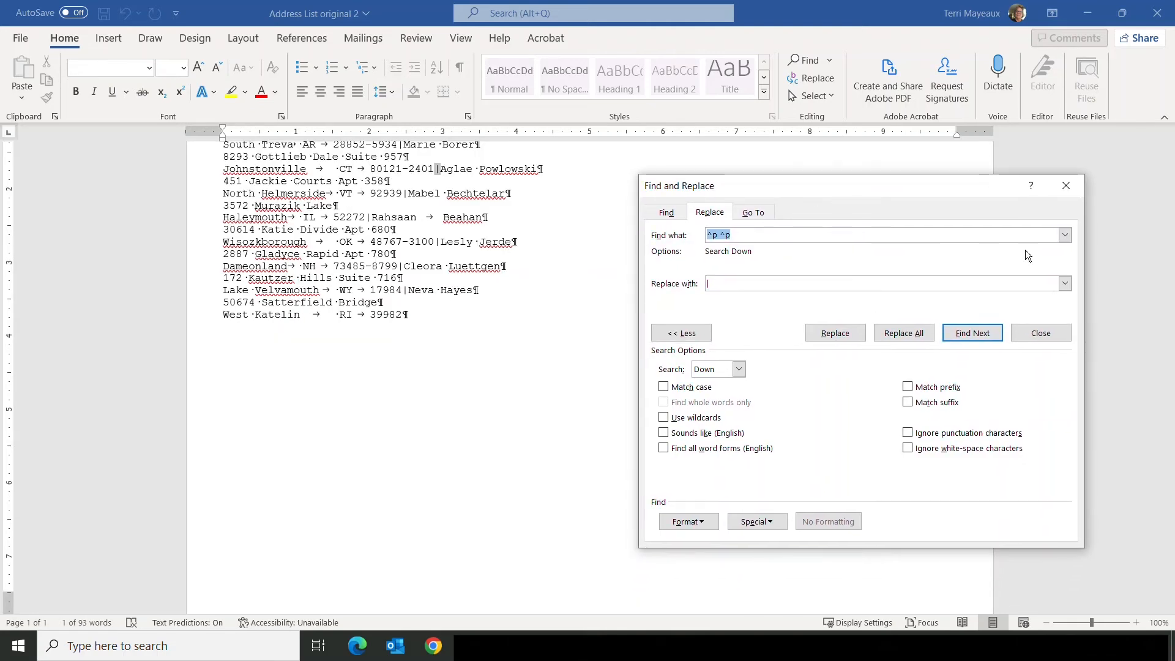
{"action": "left_click_drag", "start_coordinate": [1166, 283], "coordinate": [1155, 204]}
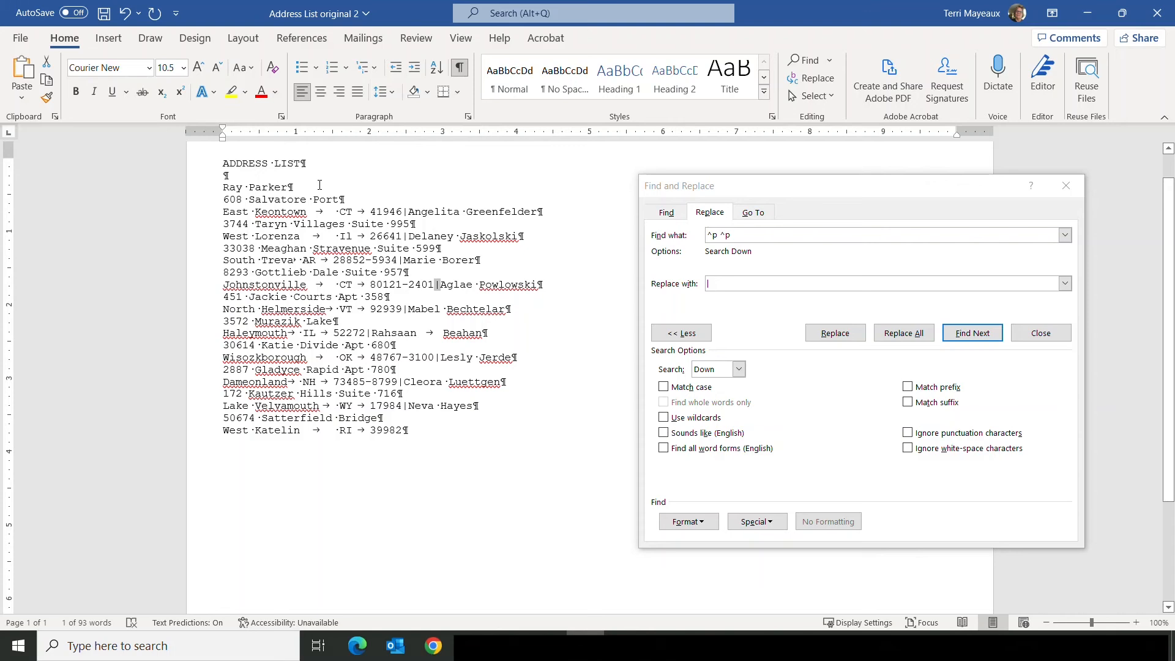
{"action": "left_click", "coordinate": [737, 236]}
{"action": "left_click", "coordinate": [736, 236]}
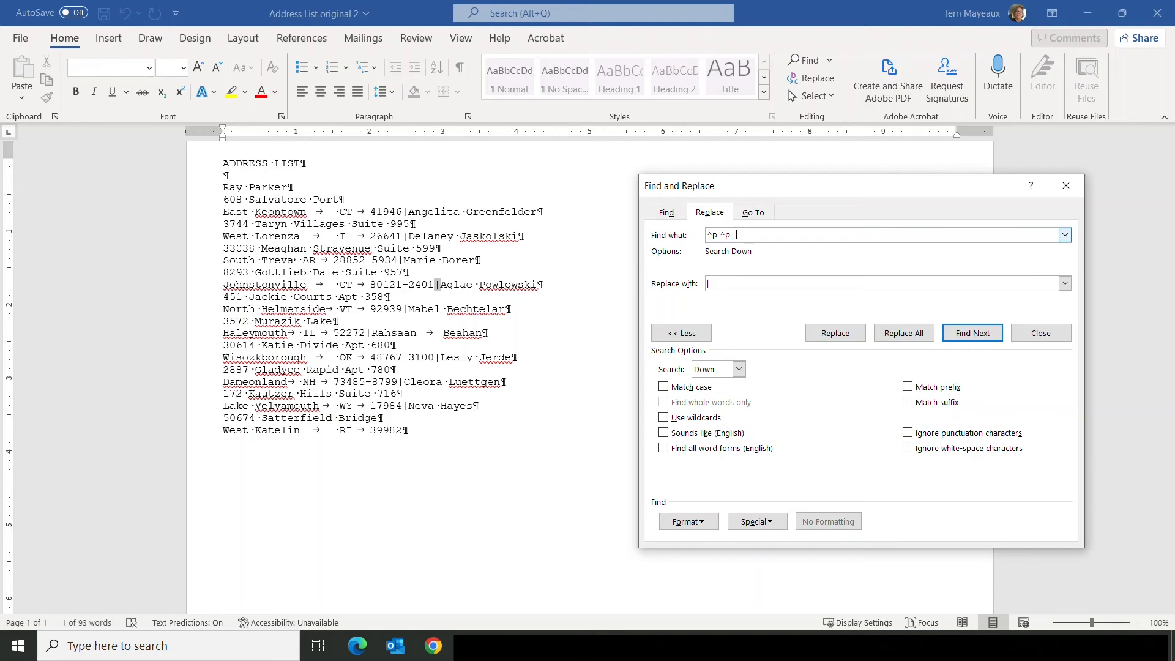
{"action": "key", "text": "BackSpace"}
{"action": "key", "text": "BackSpace"}
{"action": "left_click", "coordinate": [762, 282]}
{"action": "left_click", "coordinate": [768, 522]}
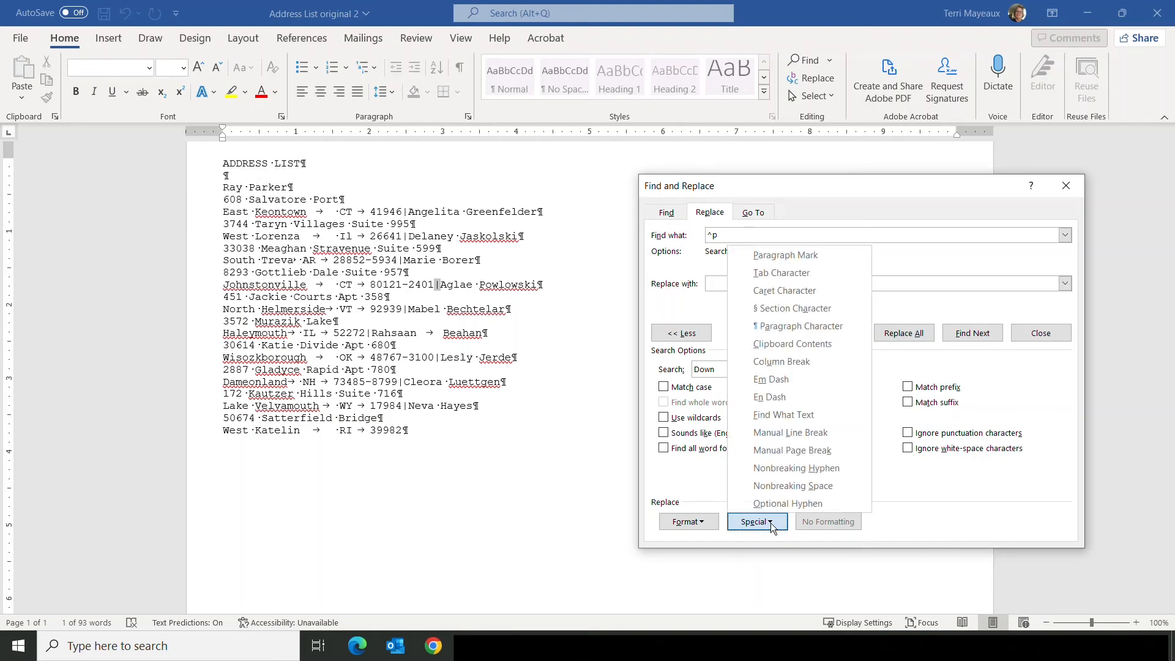
{"action": "left_click", "coordinate": [776, 274]}
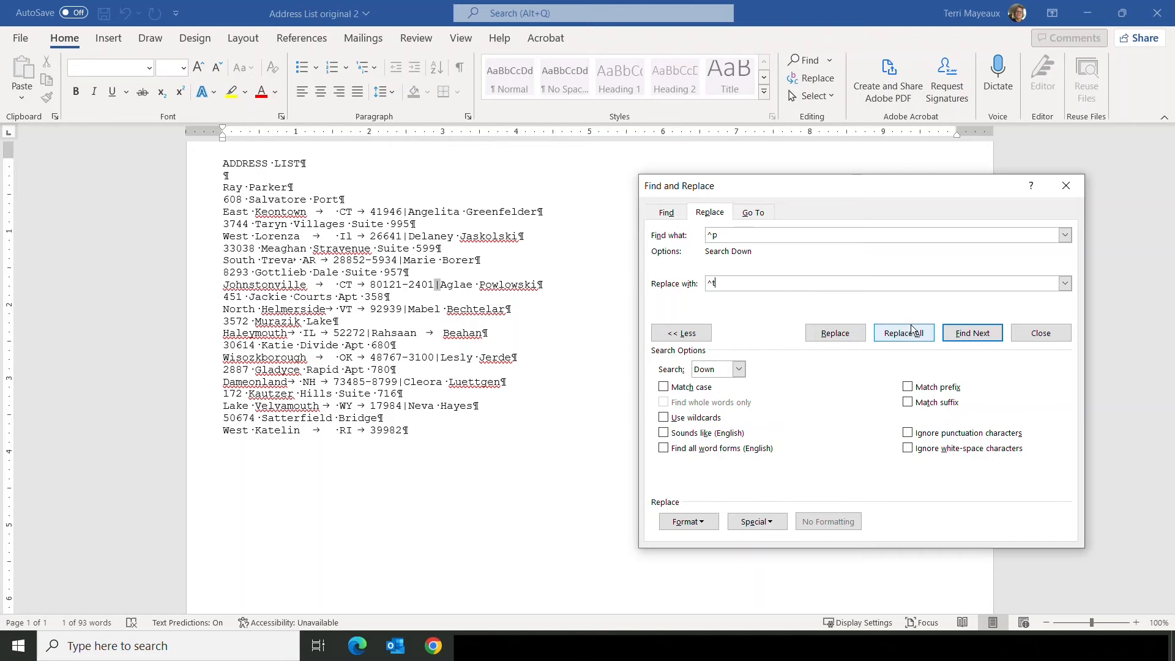
- Replace one paragraph mark with a tab, and replace all the others throughout the address list, continuing the search from the beginning
{"action": "left_click", "coordinate": [972, 338]}
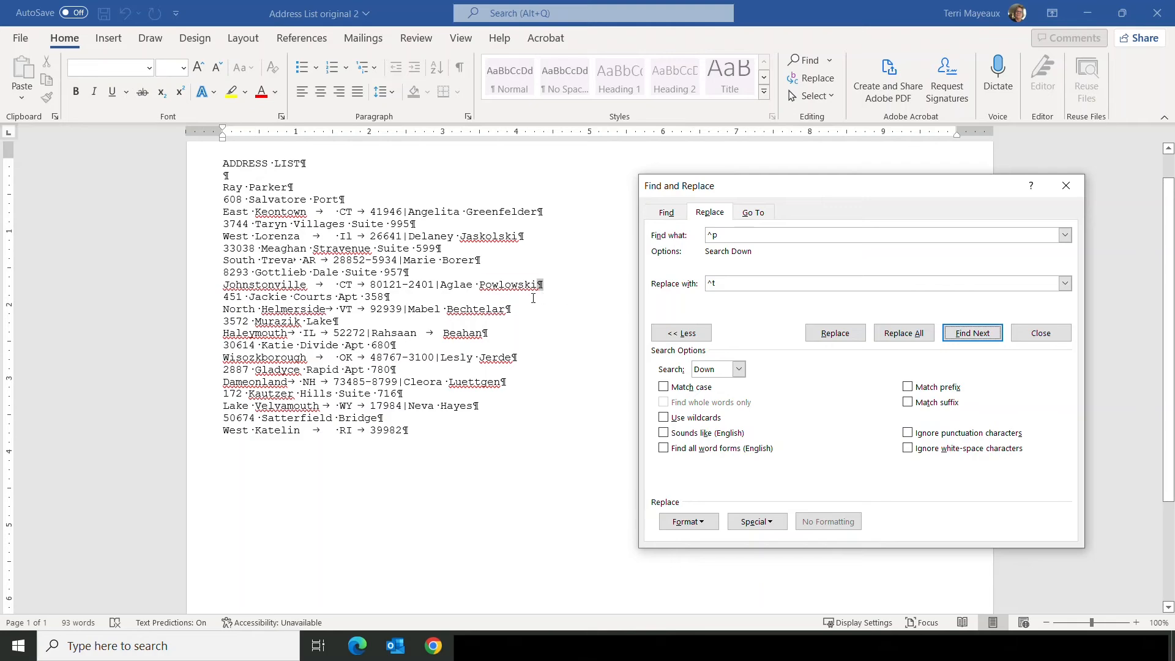
{"action": "left_click", "coordinate": [838, 335]}
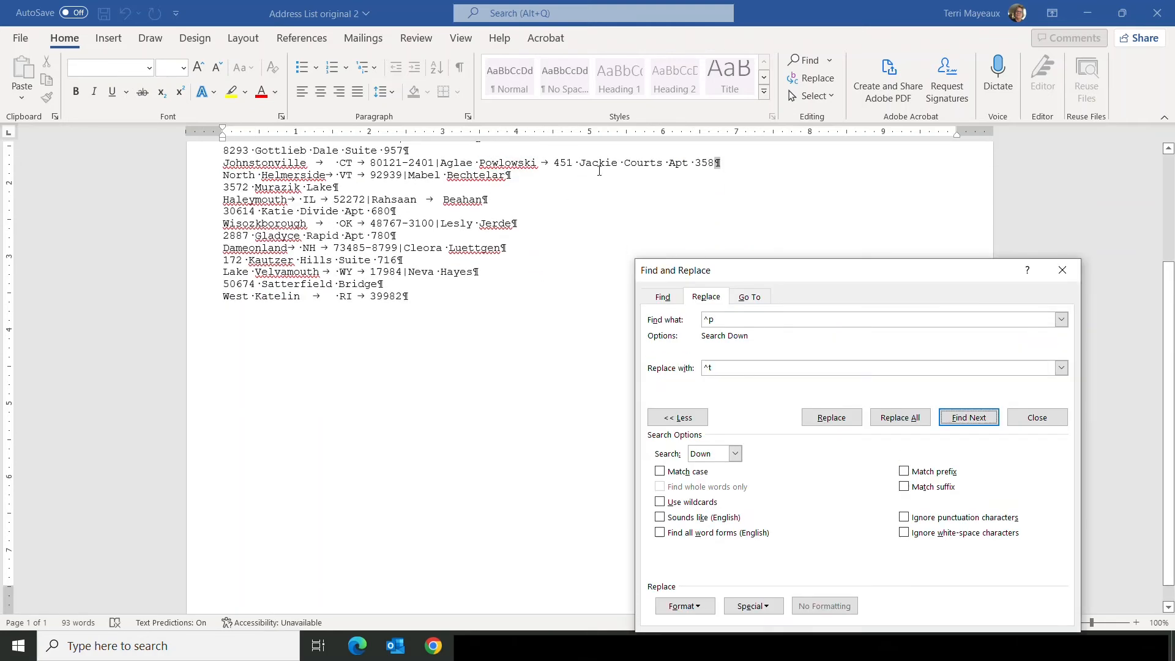
{"action": "left_click", "coordinate": [902, 418]}
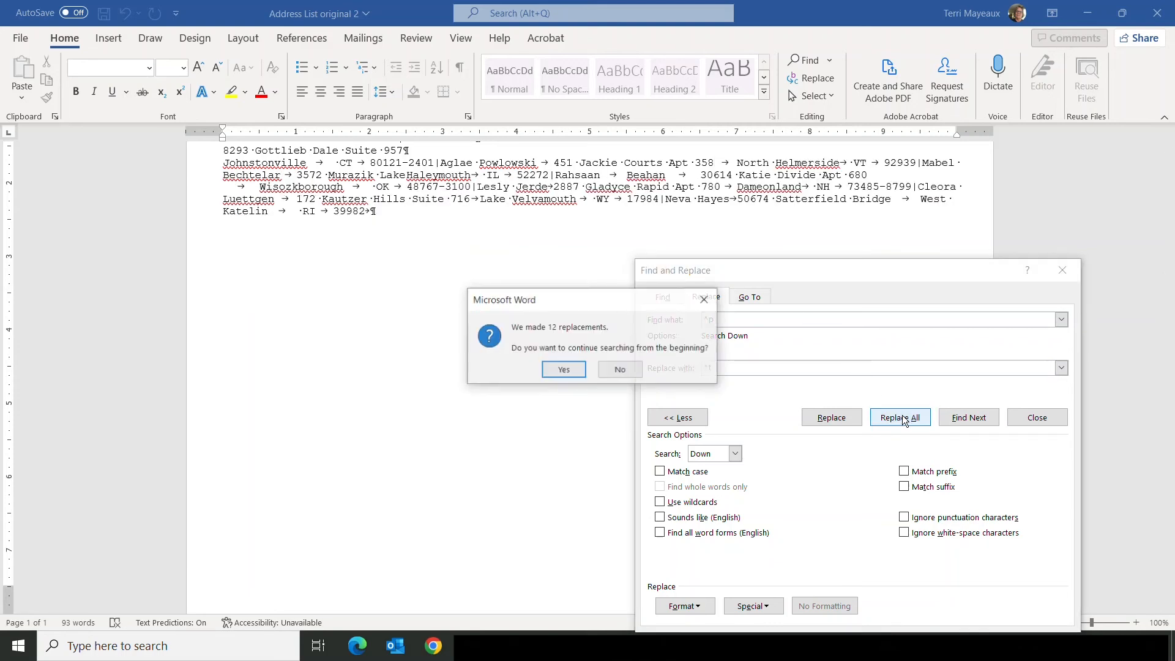
{"action": "left_click", "coordinate": [566, 371]}
{"action": "left_click", "coordinate": [592, 366]}
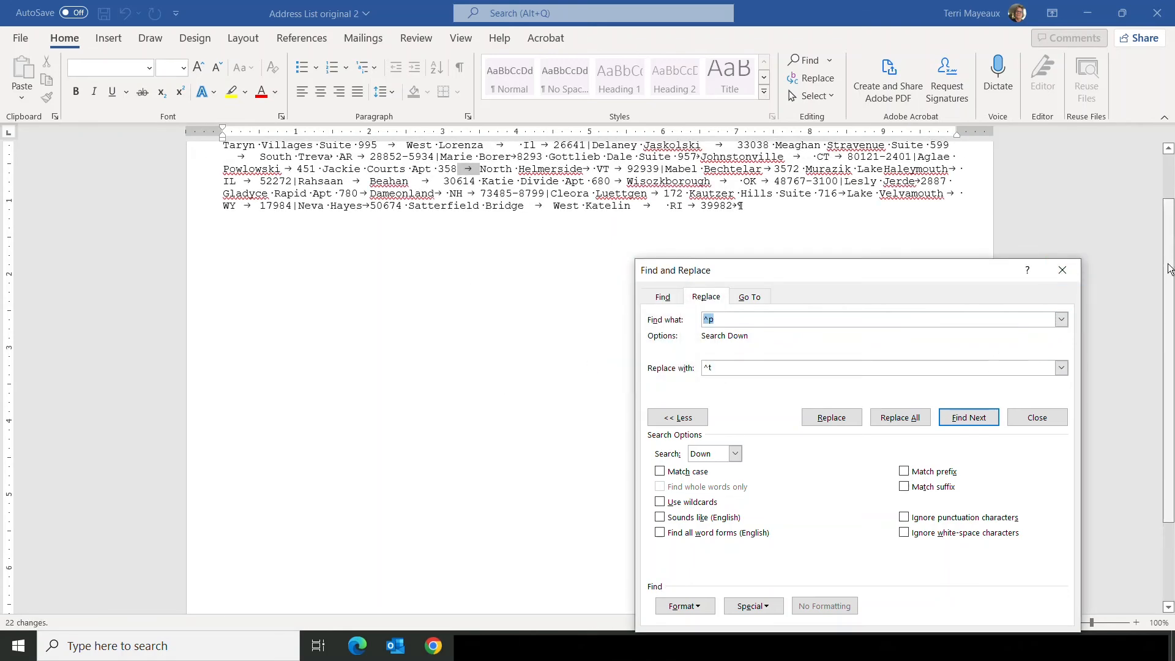
{"action": "left_click_drag", "start_coordinate": [1170, 269], "coordinate": [1166, 223]}
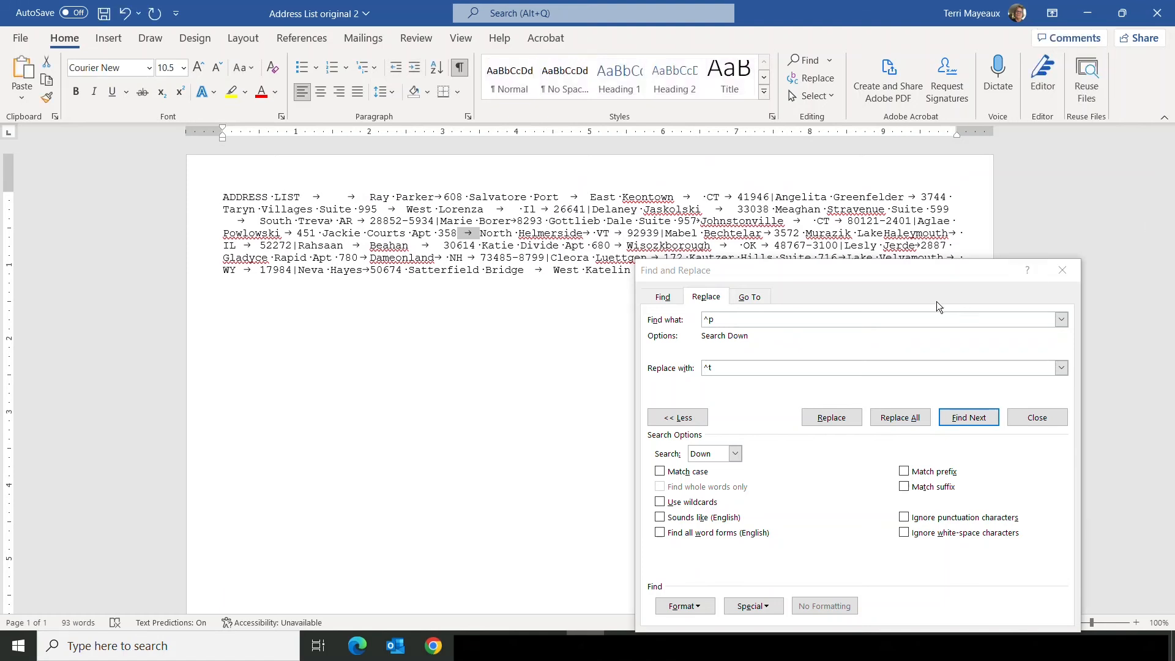
- Set the search text to a vertical bar (|) and the replacement text to a paragraph mark (^p)
{"action": "left_click_drag", "start_coordinate": [836, 279], "coordinate": [802, 340]}
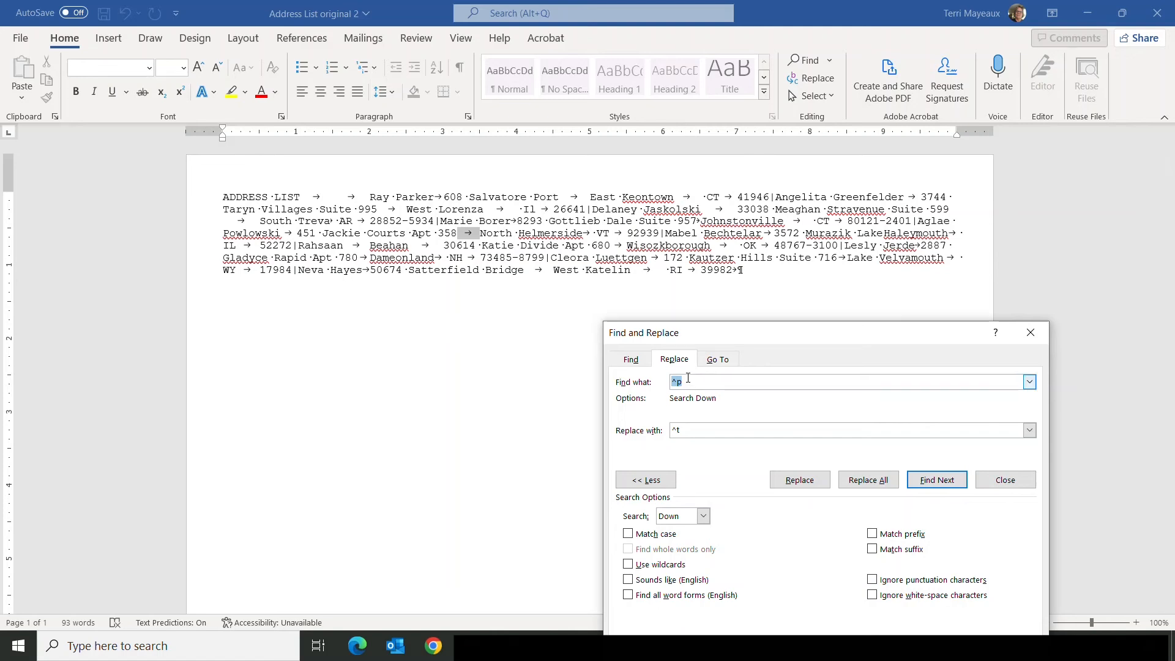
{"action": "key", "text": "BackSpace"}
{"action": "left_click_drag", "start_coordinate": [690, 430], "coordinate": [659, 434]}
{"action": "key", "text": "BackSpace"}
{"action": "left_click_drag", "start_coordinate": [814, 334], "coordinate": [813, 226]}
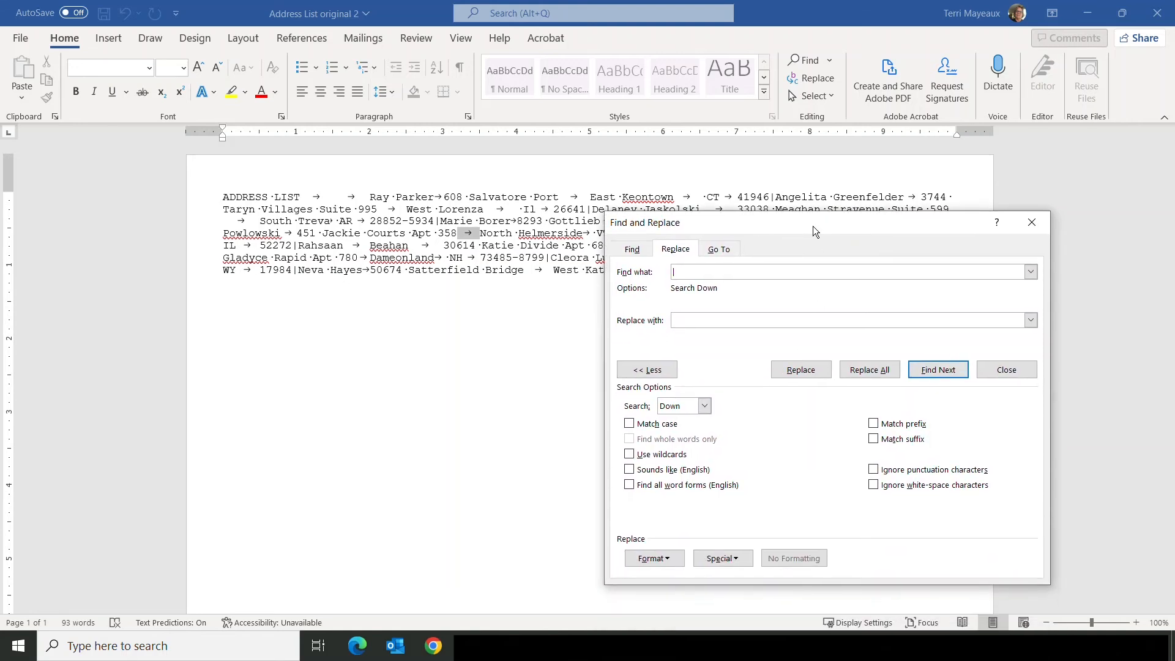
{"action": "left_click", "coordinate": [736, 561]}
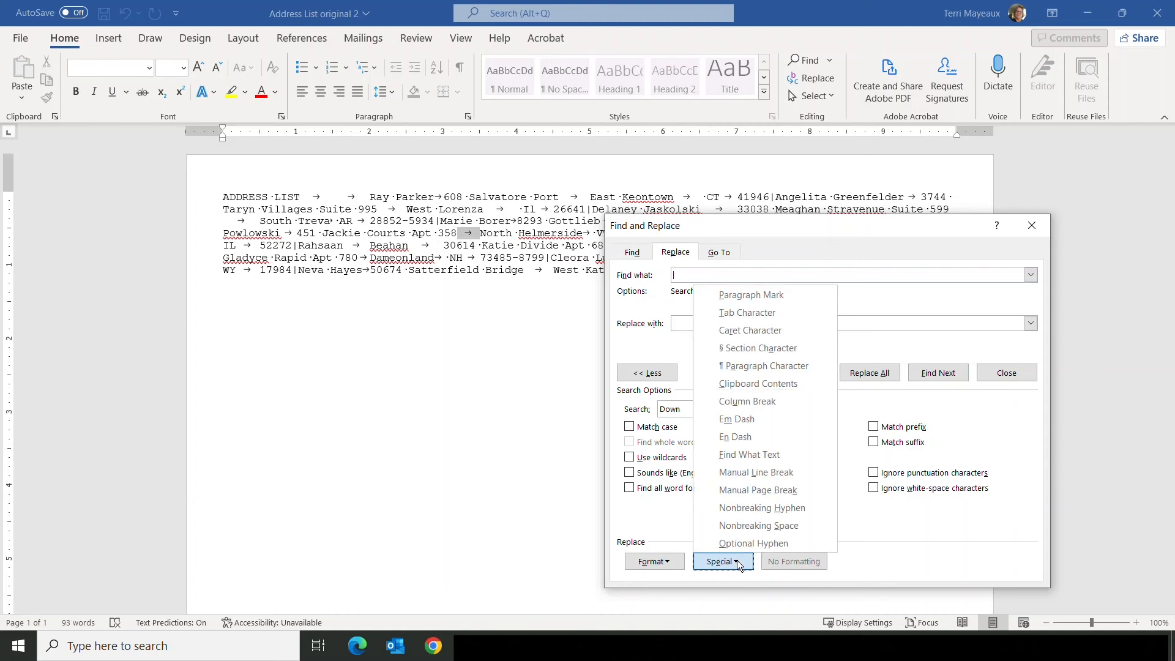
{"action": "left_click", "coordinate": [772, 295]}
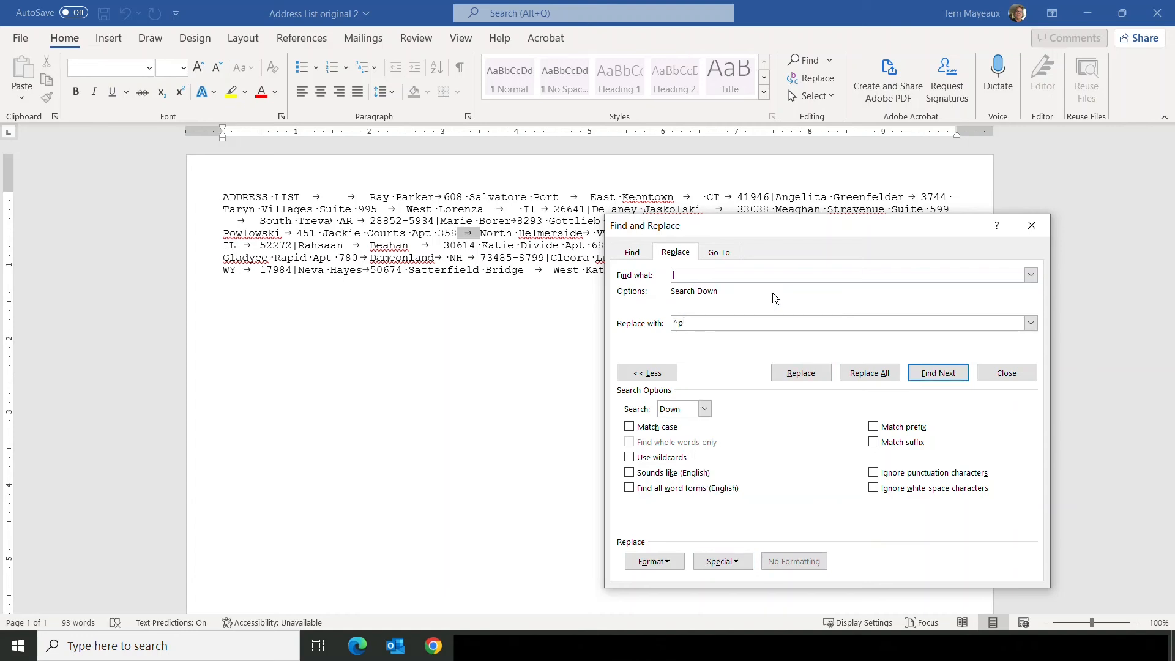
- Replace every vertical bar in the document with a paragraph mark, continuing from the beginning, and close Find and Replace
{"action": "left_click", "coordinate": [885, 375]}
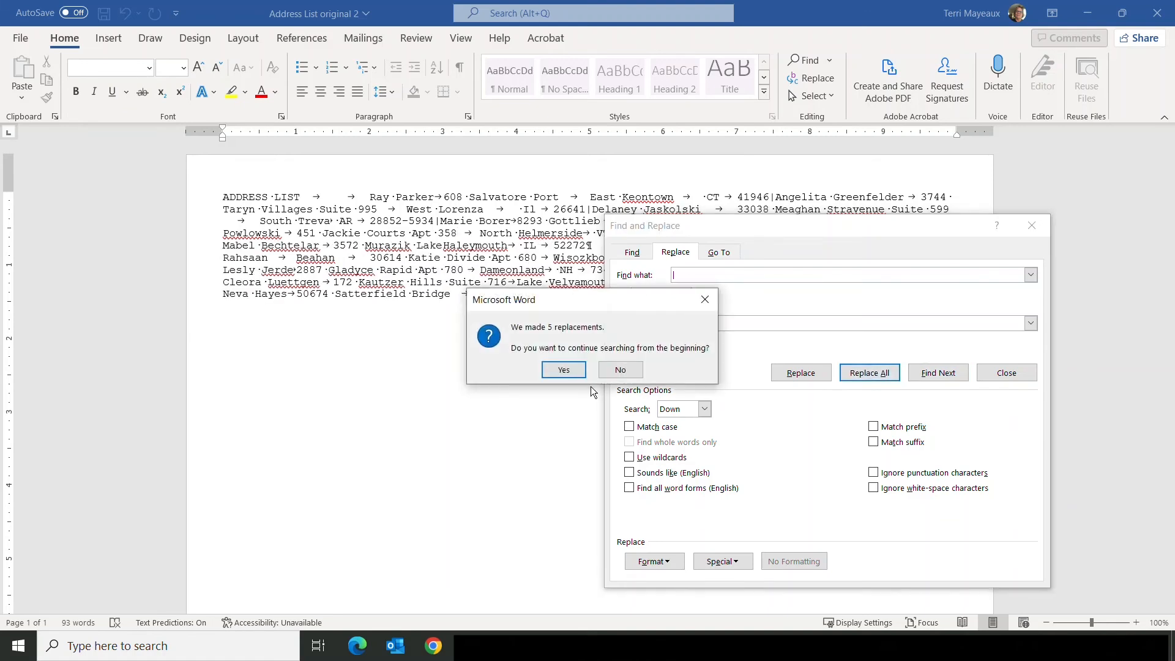
{"action": "left_click", "coordinate": [562, 369]}
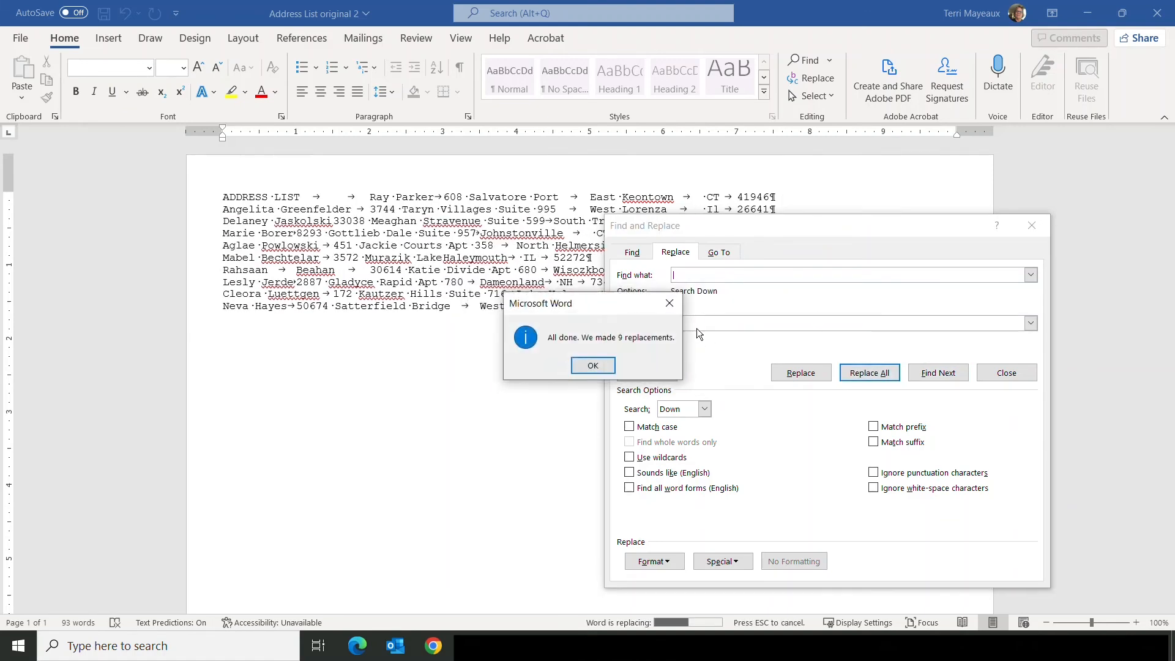
{"action": "left_click", "coordinate": [581, 365]}
{"action": "left_click_drag", "start_coordinate": [776, 228], "coordinate": [689, 287]}
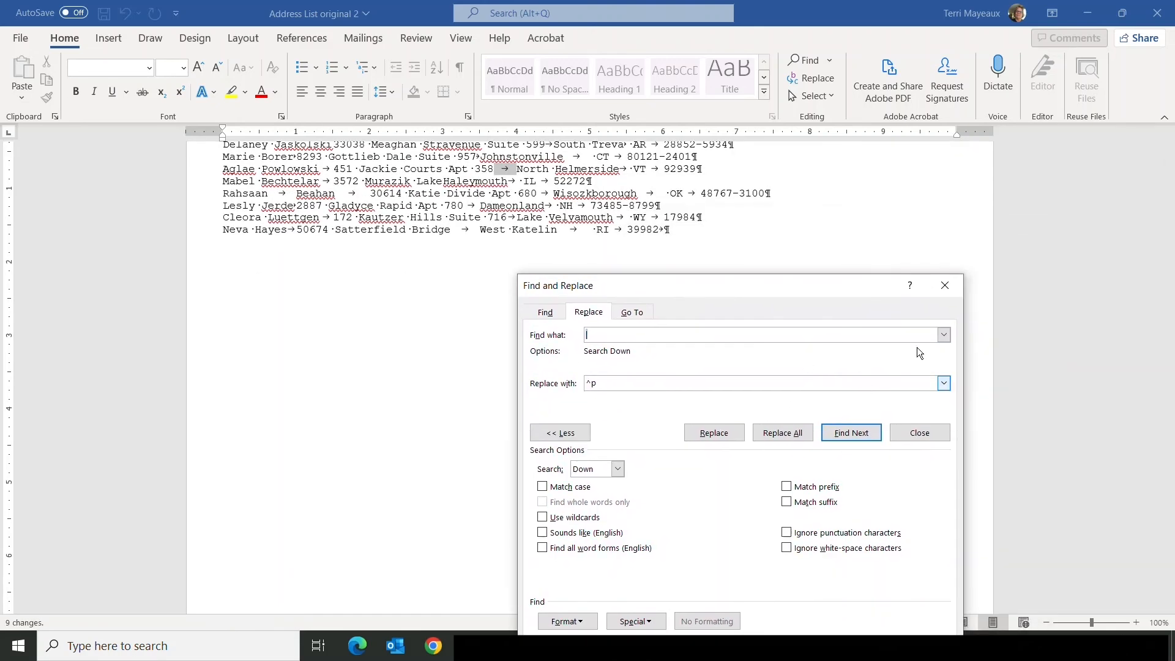
{"action": "left_click", "coordinate": [944, 285]}
- Move the first record onto its own line below the heading, and give all records tab stops at about 2, 5.25, 7 and 7.5 inches
{"action": "left_click_drag", "start_coordinate": [1167, 278], "coordinate": [1168, 210]}
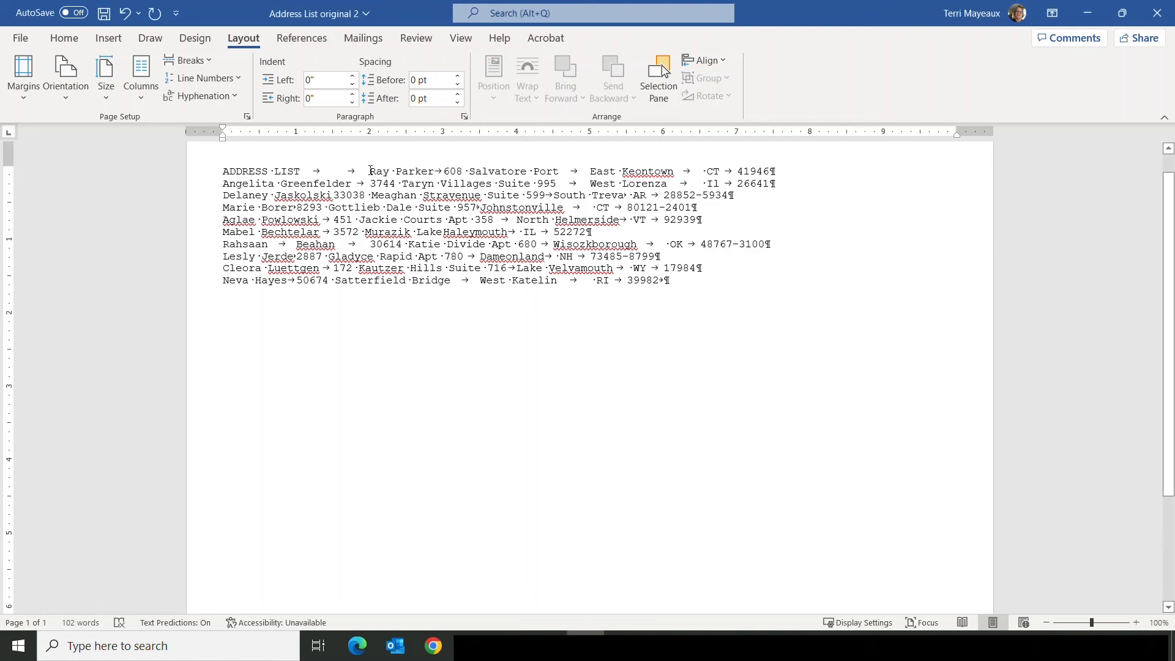
{"action": "key", "text": "Return"}
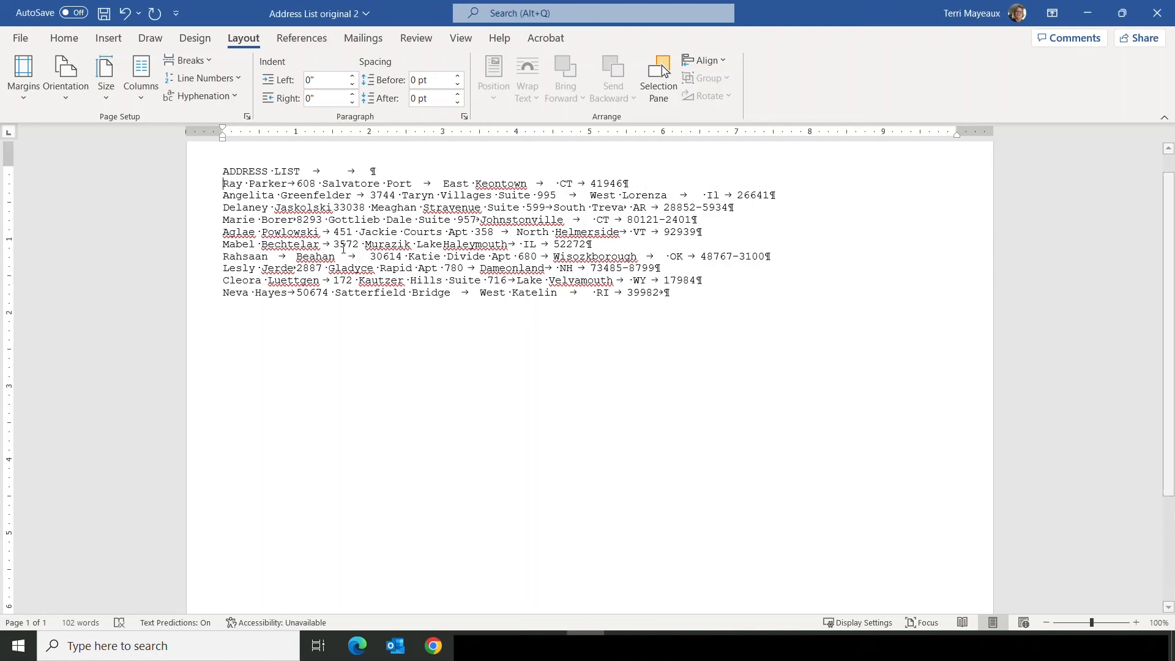
{"action": "left_click_drag", "start_coordinate": [223, 184], "coordinate": [687, 291]}
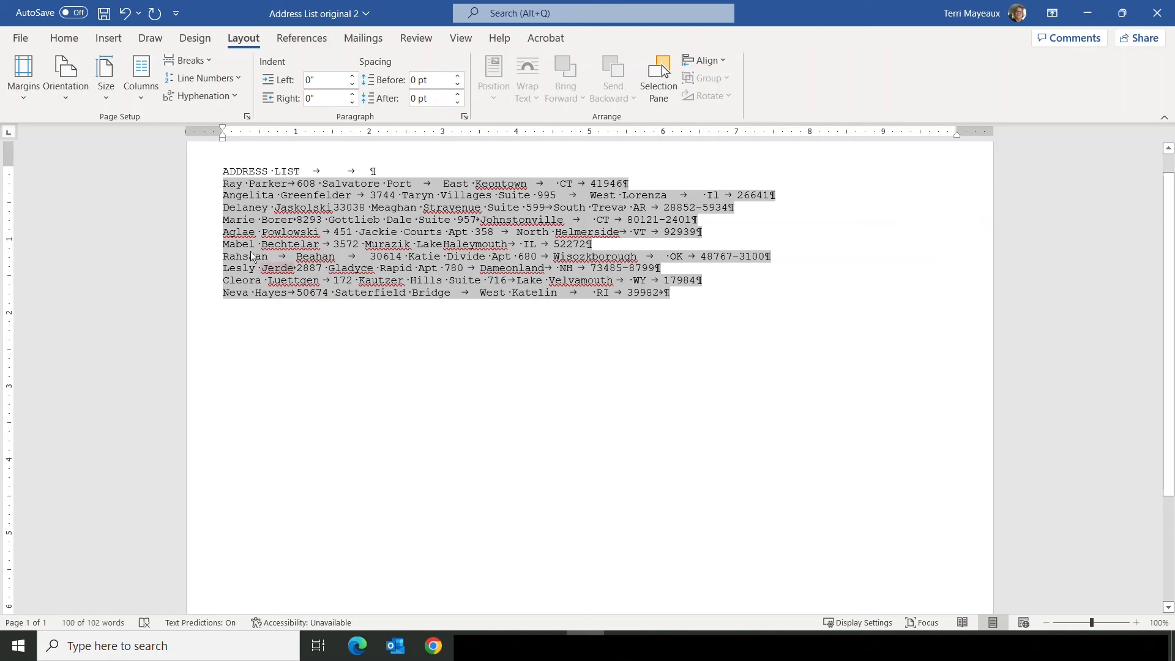
{"action": "left_click", "coordinate": [66, 38]}
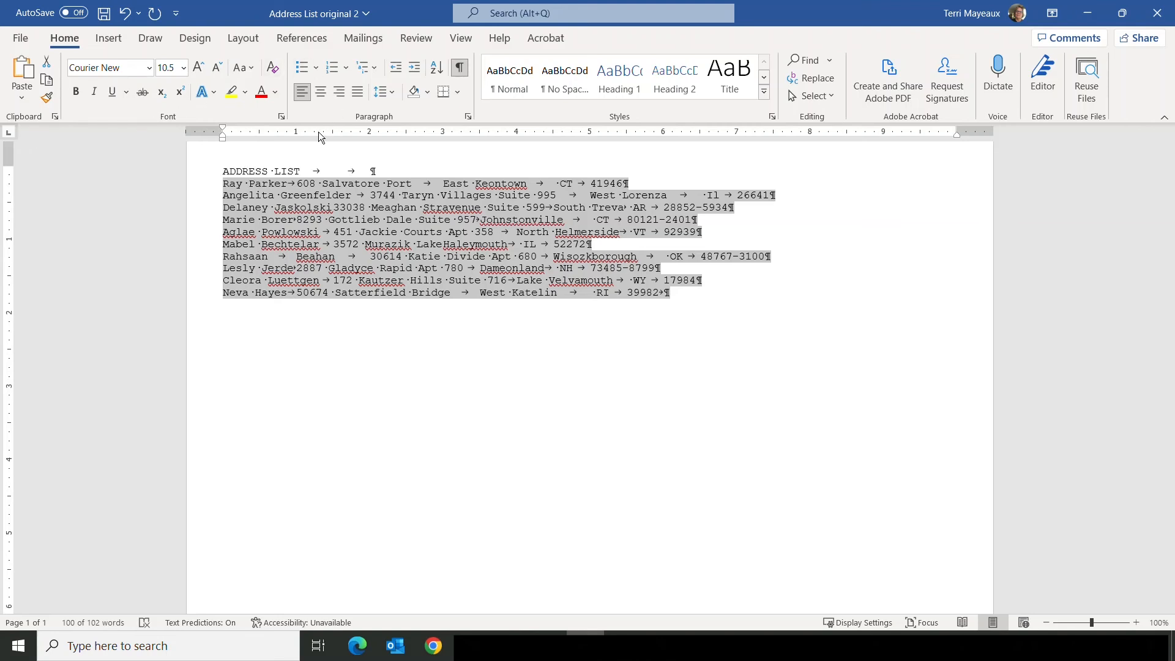
{"action": "left_click", "coordinate": [369, 132]}
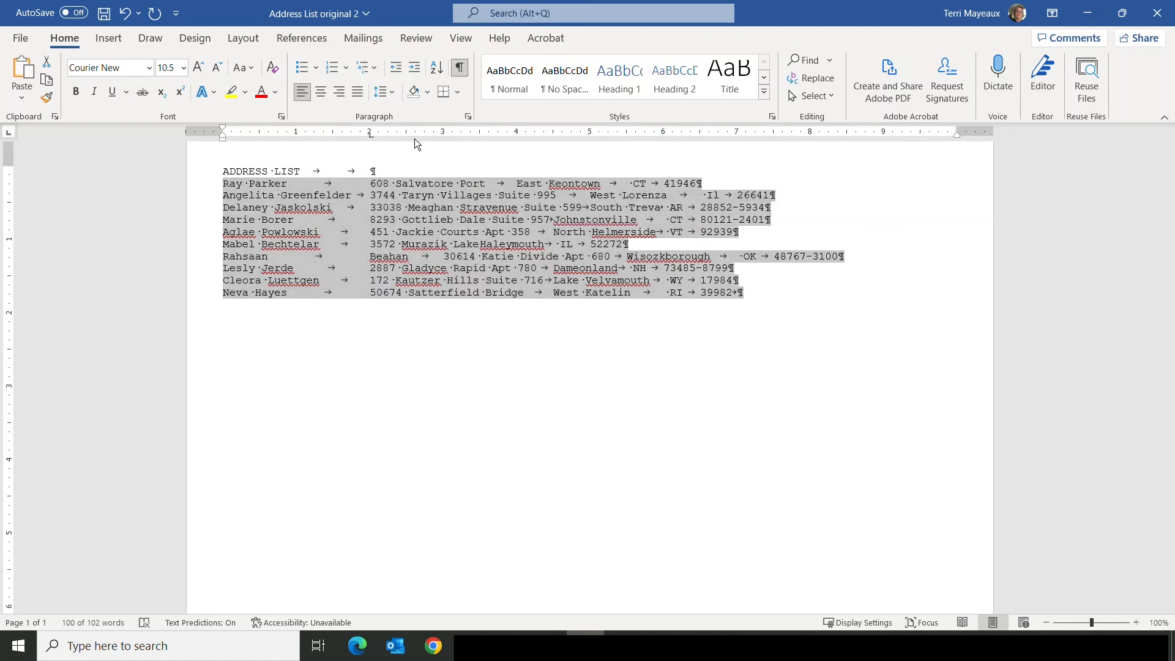
{"action": "left_click", "coordinate": [608, 134]}
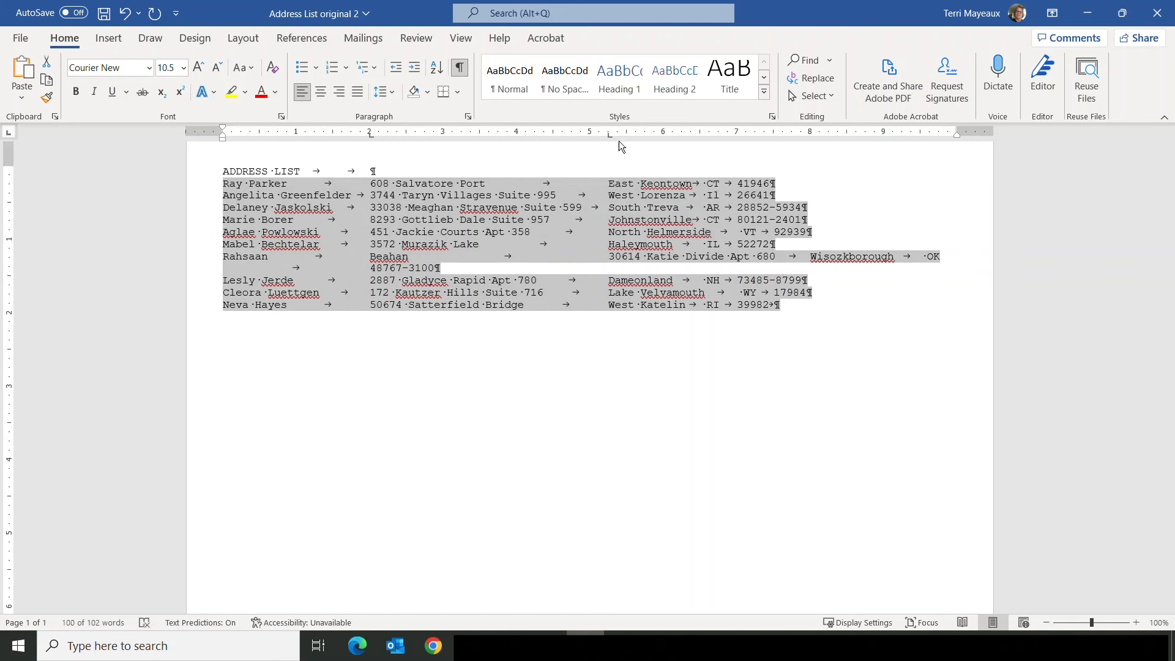
{"action": "left_click", "coordinate": [736, 134]}
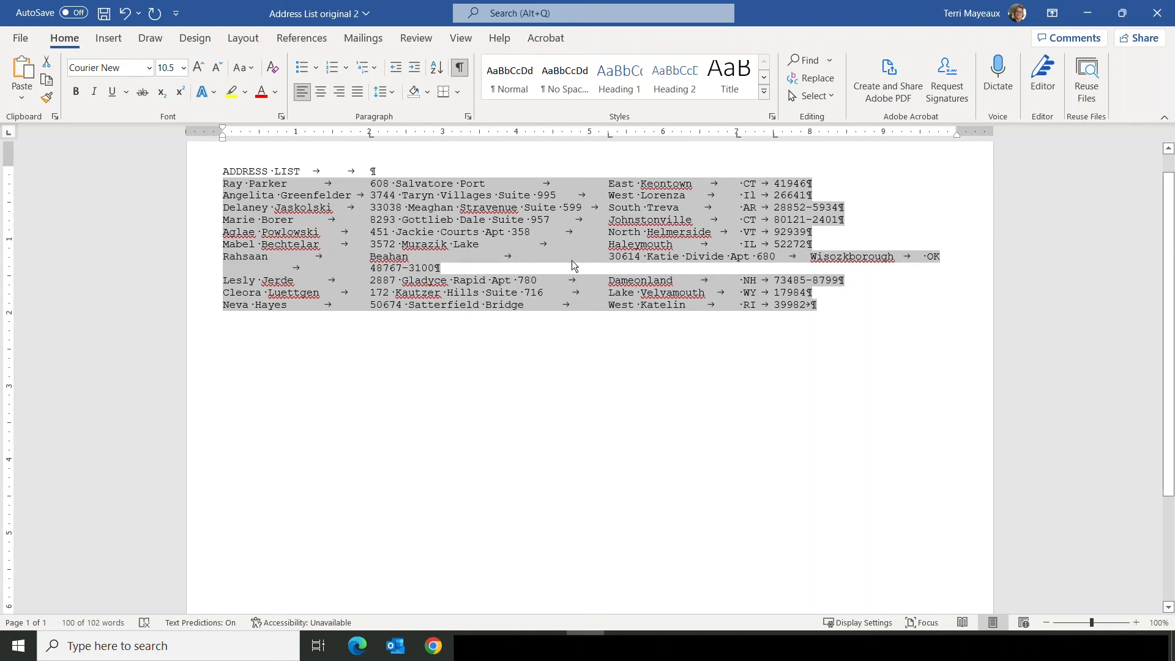
- Remove the extra tab between the first and last name in the seventh record, leaving a single space
{"action": "left_click", "coordinate": [272, 256]}
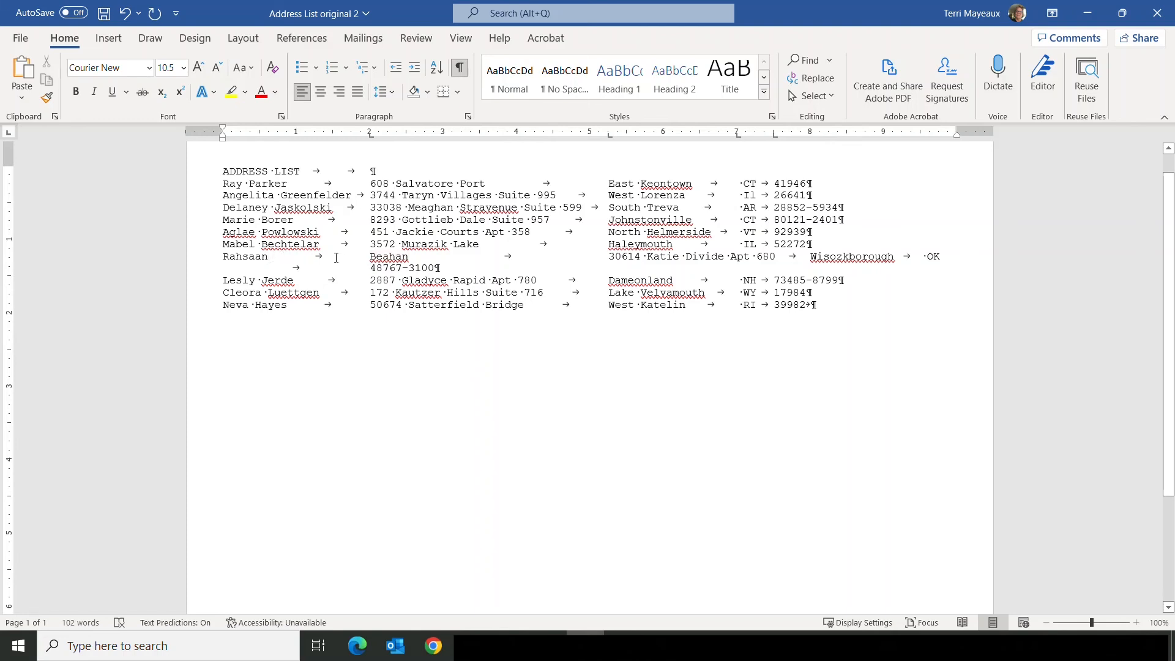
{"action": "left_click", "coordinate": [371, 256]}
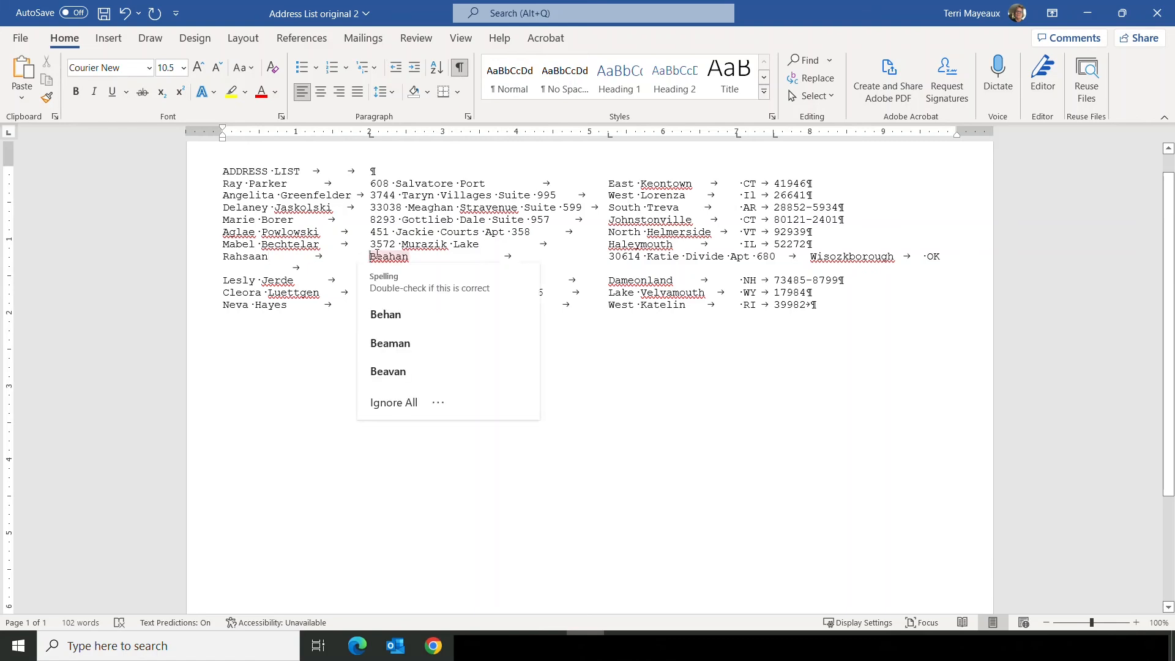
{"action": "key", "text": "BackSpace"}
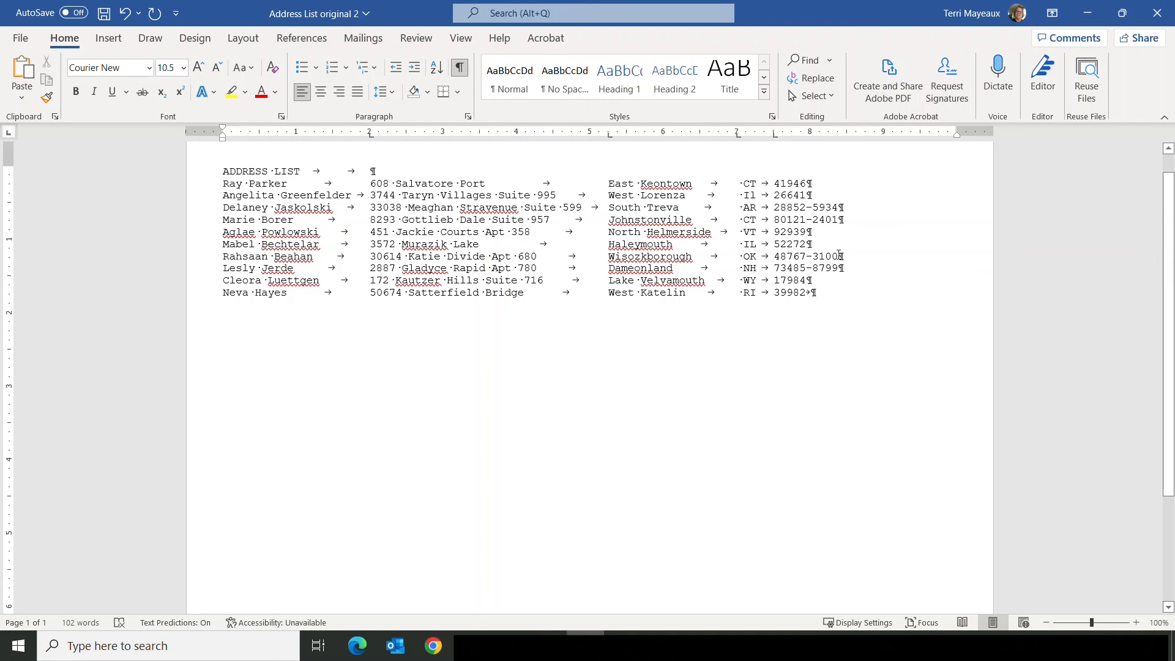
{"action": "left_click", "coordinate": [243, 38]}
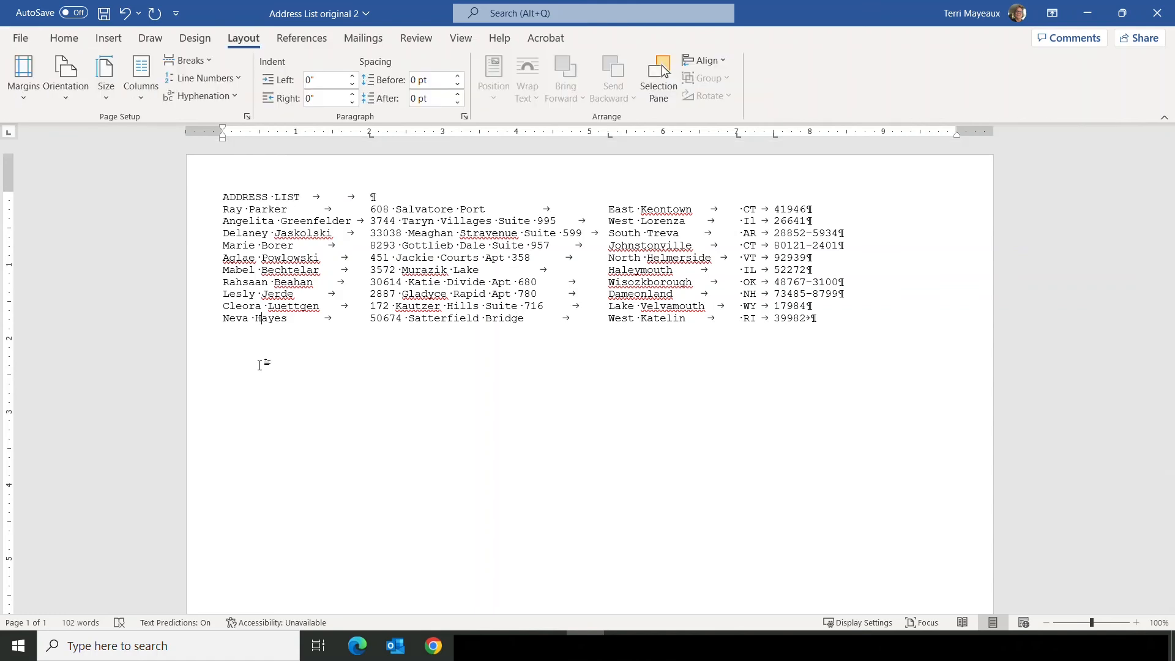
{"action": "left_click", "coordinate": [21, 39]}
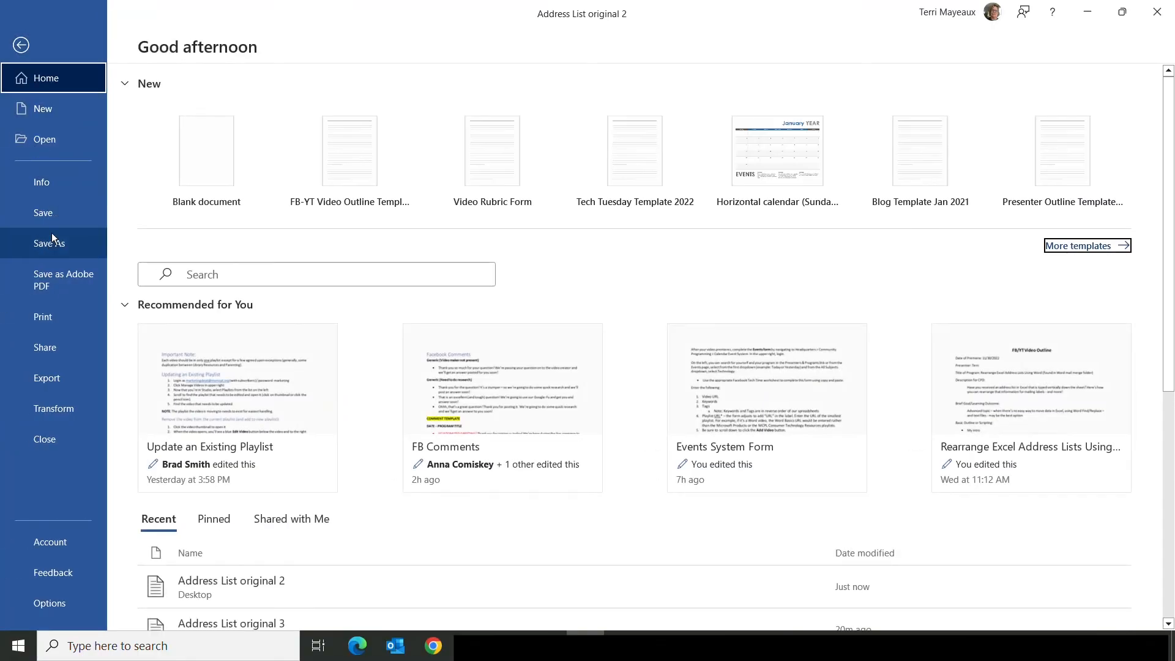
{"action": "left_click", "coordinate": [55, 216]}
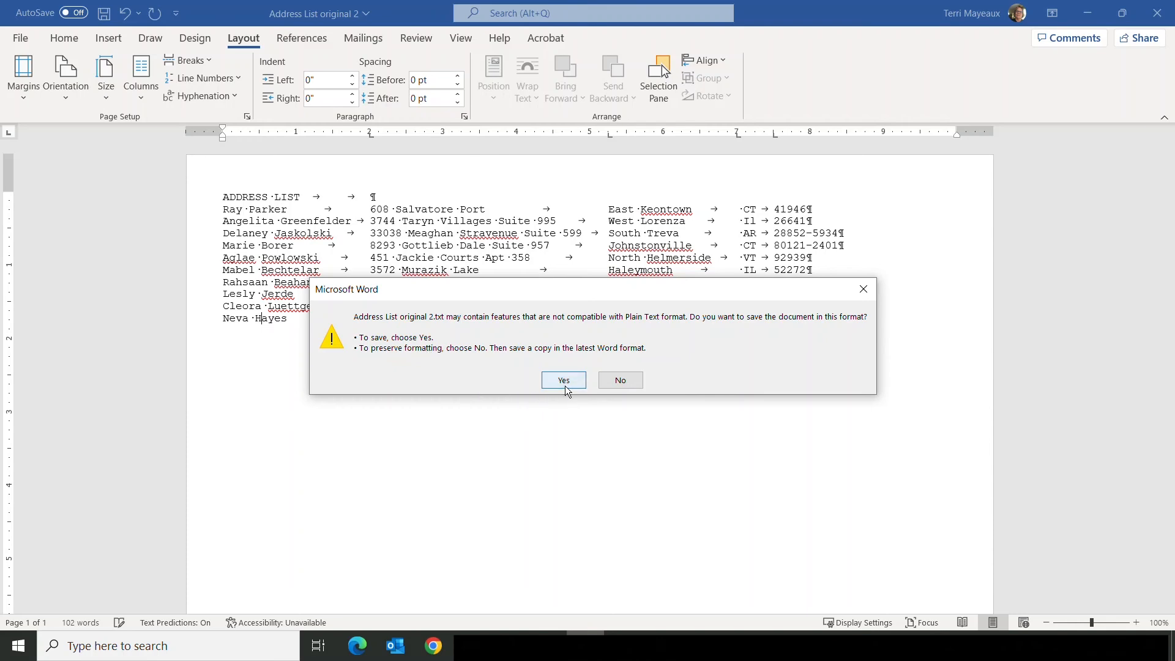
{"action": "left_click", "coordinate": [863, 291]}
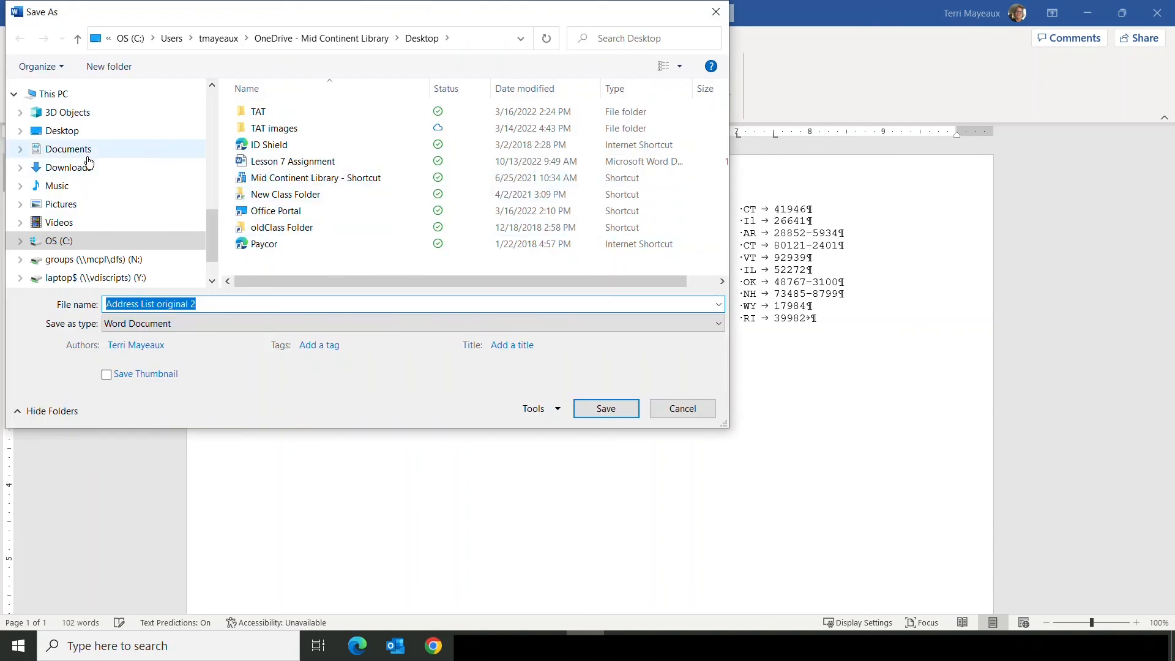
{"action": "left_click", "coordinate": [704, 410]}
- Save the document on the Desktop as plain text file Address List original 3, replacing the existing file with Windows (Default) encoding, and close it
{"action": "left_click", "coordinate": [17, 41]}
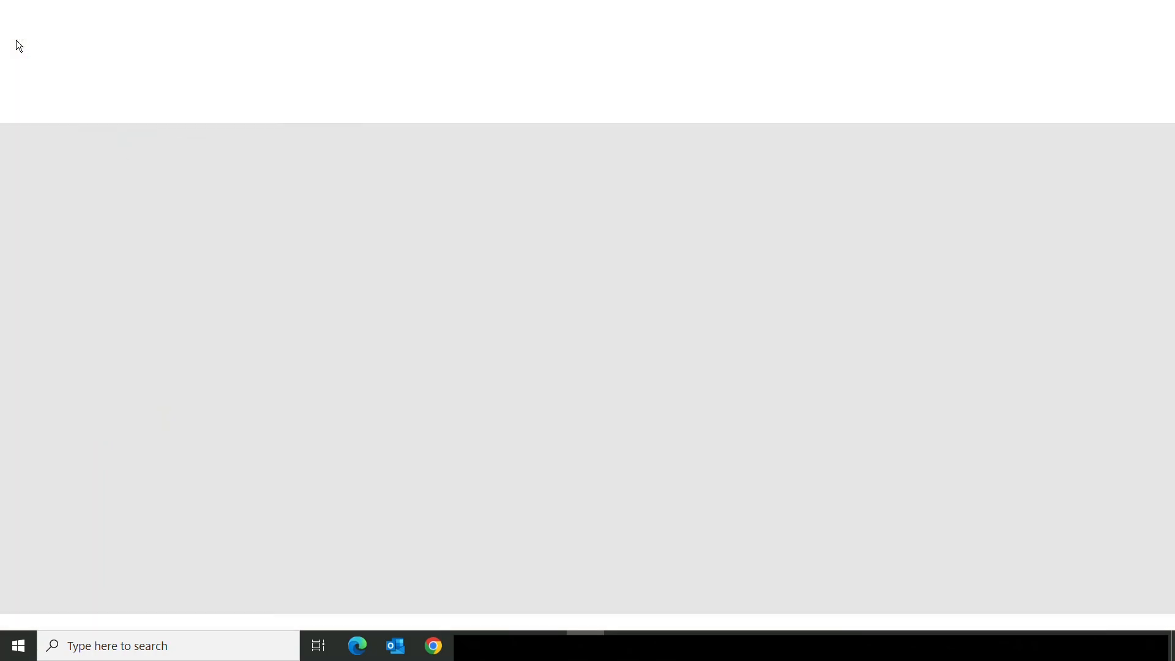
{"action": "left_click", "coordinate": [58, 244]}
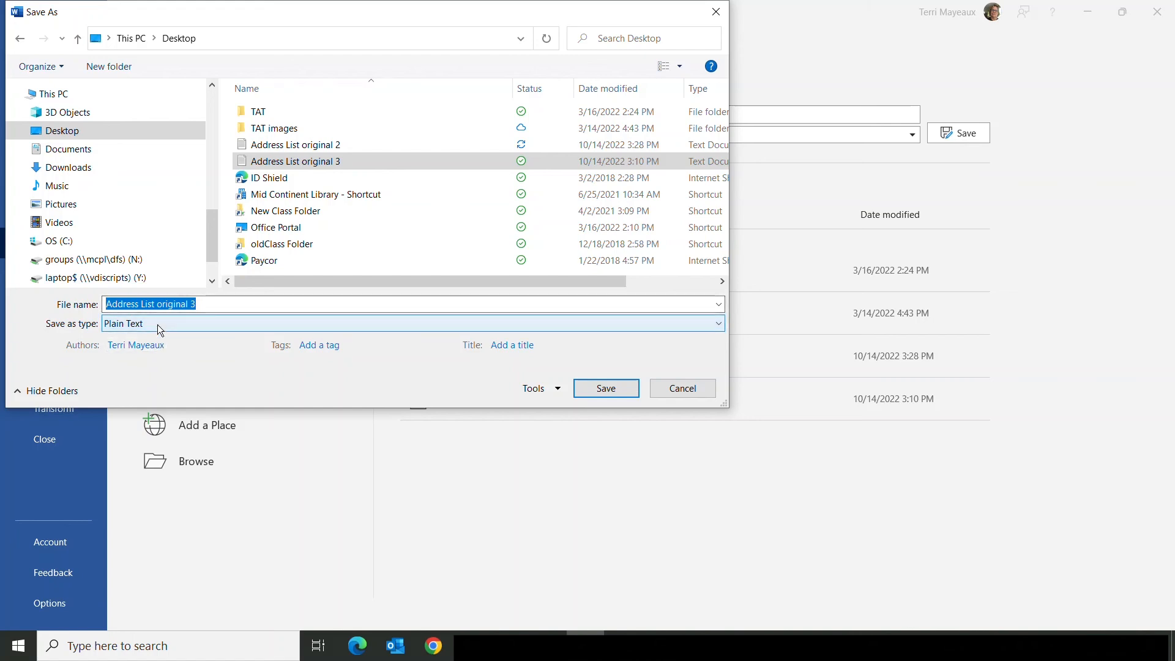
{"action": "left_click", "coordinate": [617, 390]}
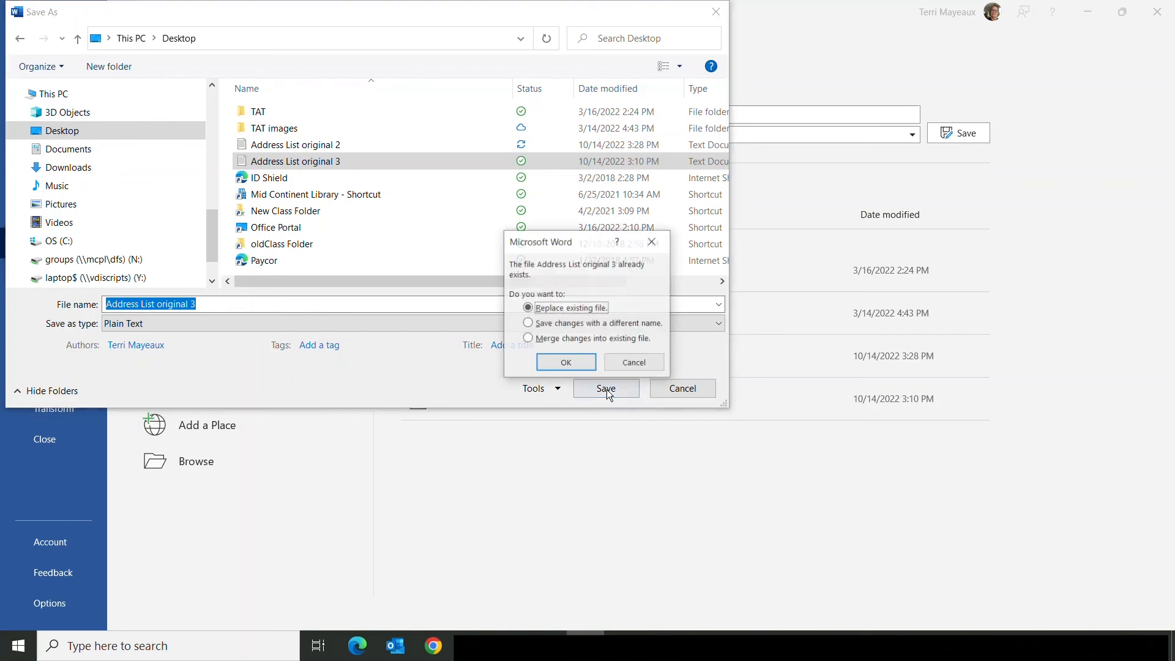
{"action": "left_click", "coordinate": [569, 363]}
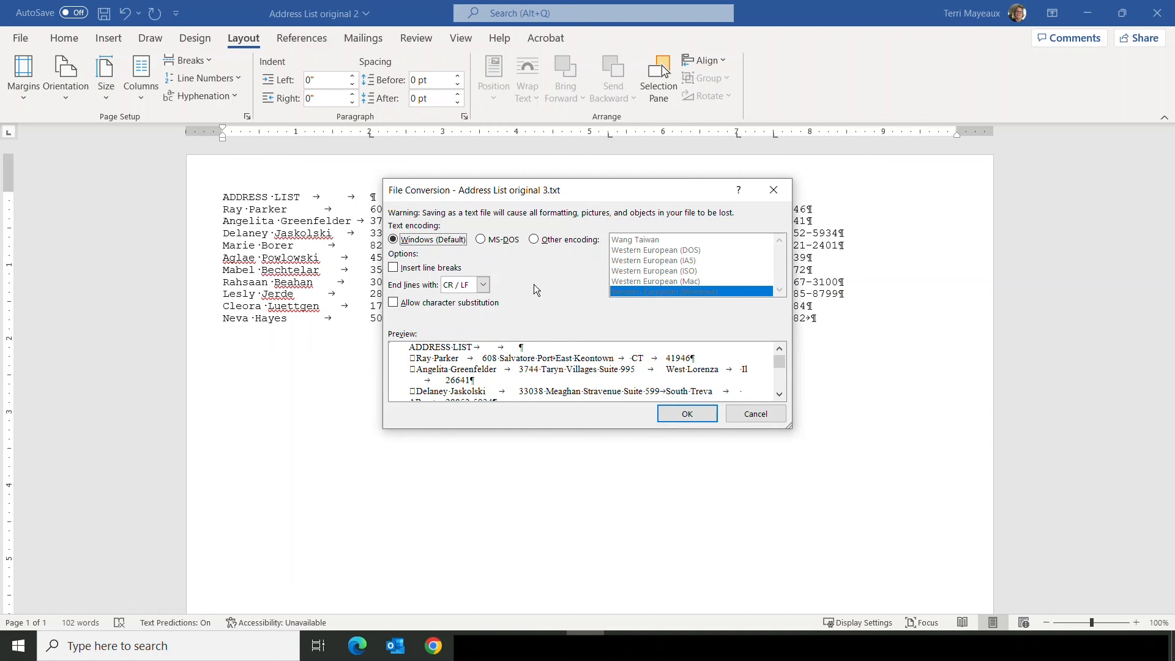
{"action": "left_click", "coordinate": [687, 414]}
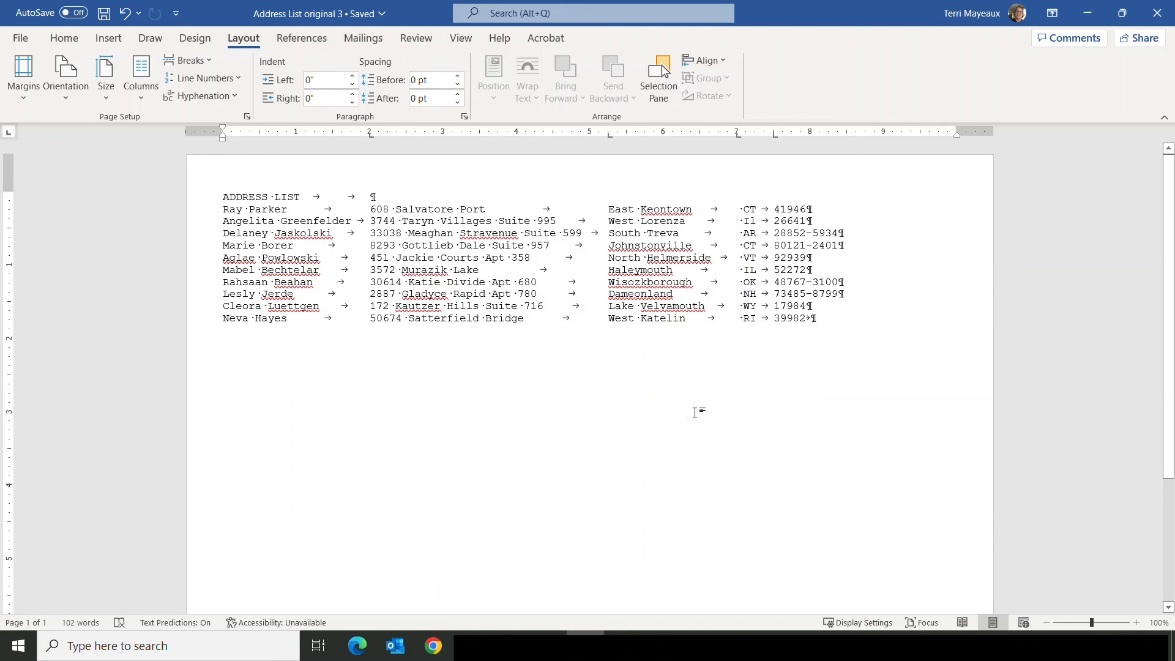
{"action": "left_click", "coordinate": [1153, 18]}
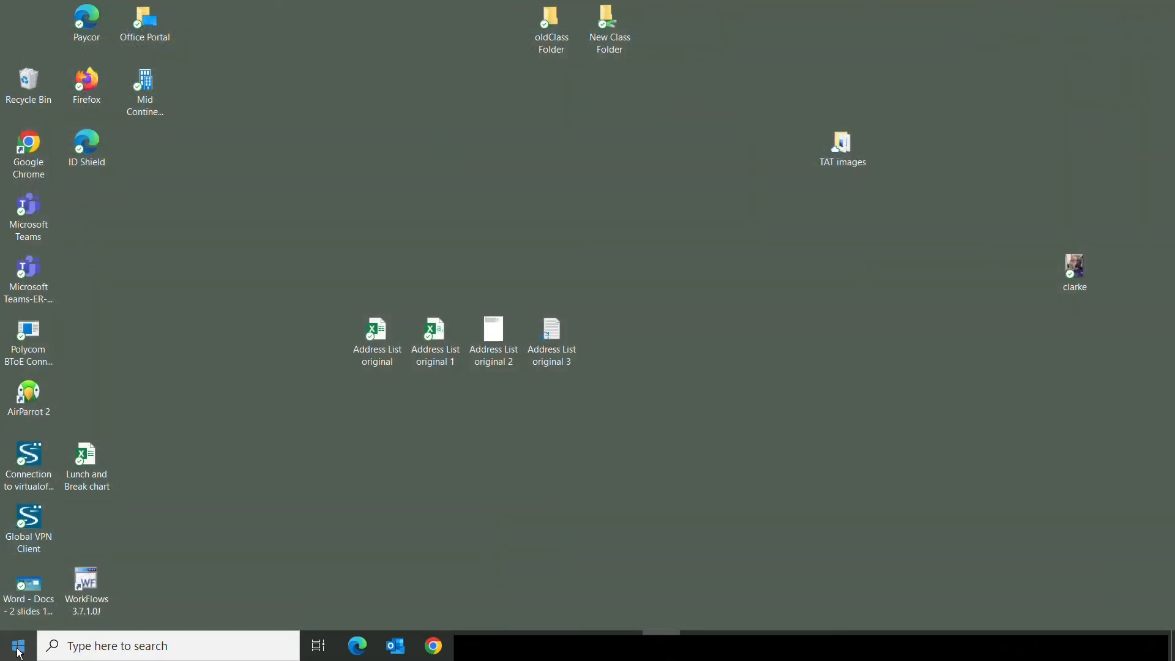
- Switch to Excel and open the text file Address List original 3 from the Desktop, filtering the file list to Text Files
{"action": "left_click", "coordinate": [19, 652]}
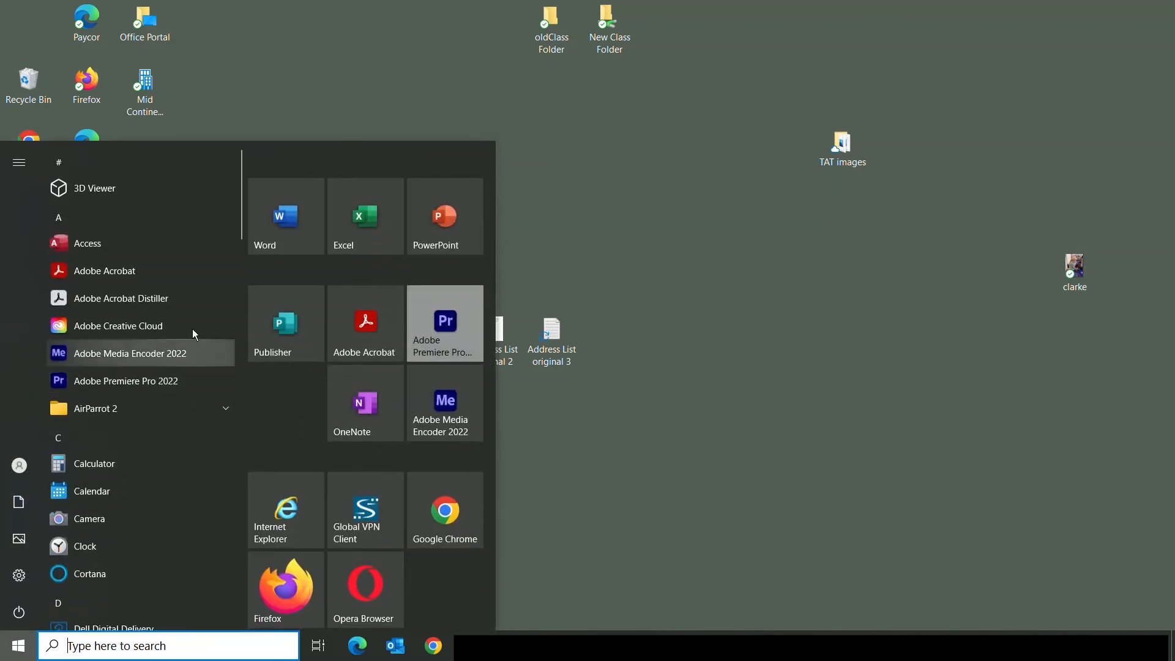
{"action": "left_click", "coordinate": [346, 233]}
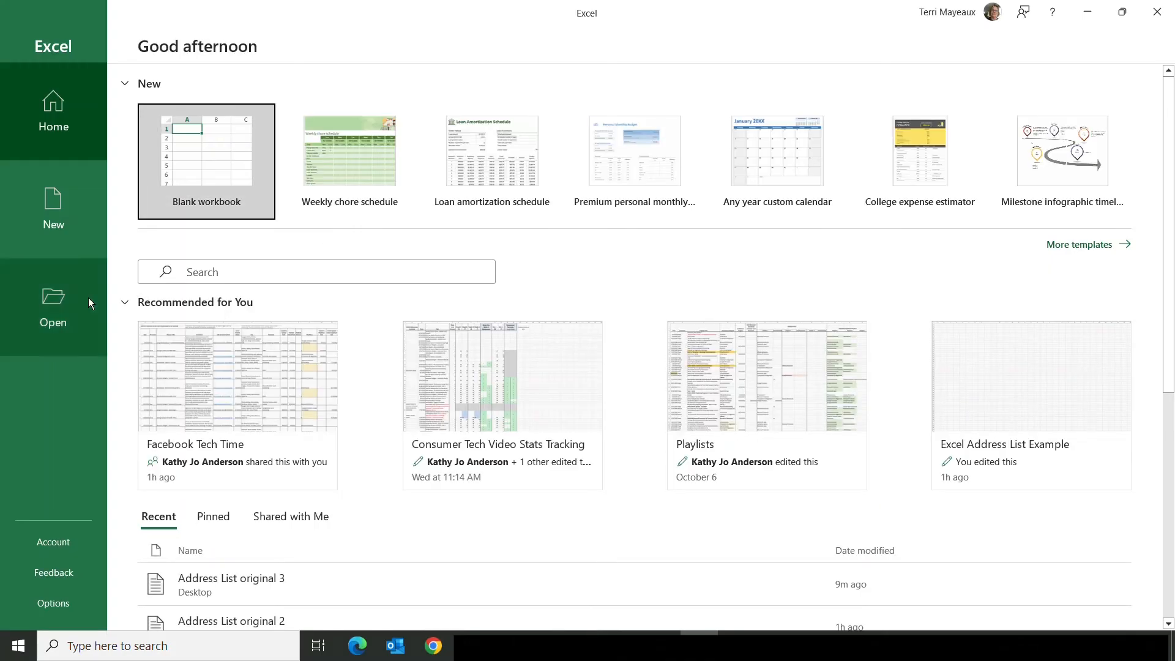
{"action": "left_click", "coordinate": [53, 295]}
{"action": "left_click", "coordinate": [213, 500]}
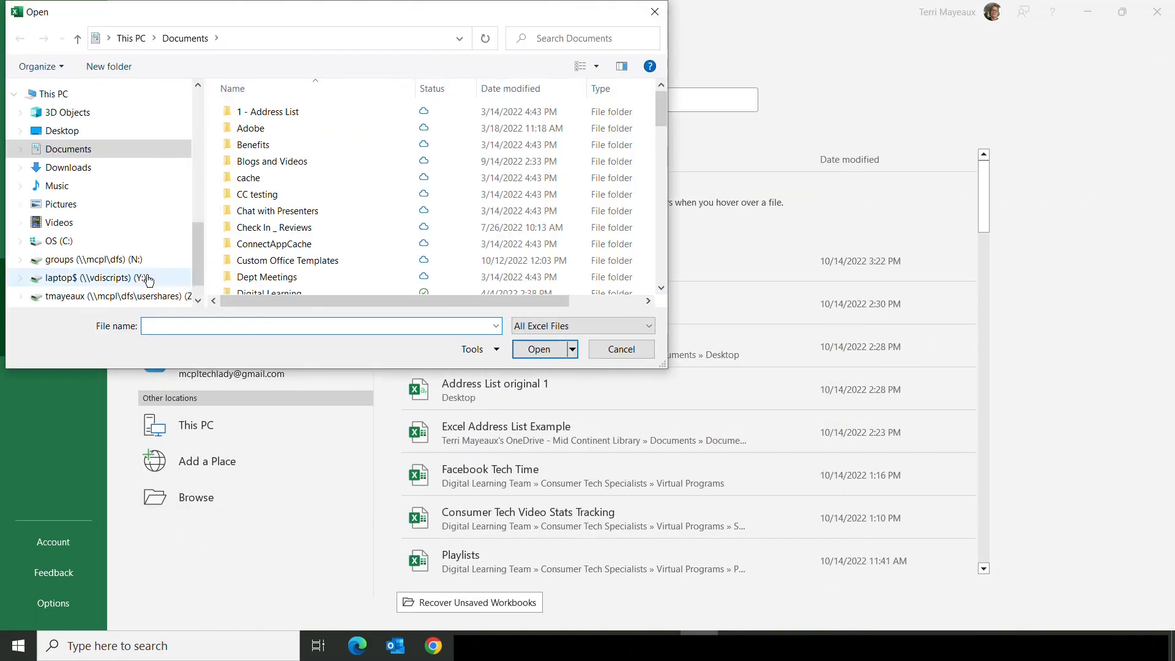
{"action": "left_click", "coordinate": [68, 130]}
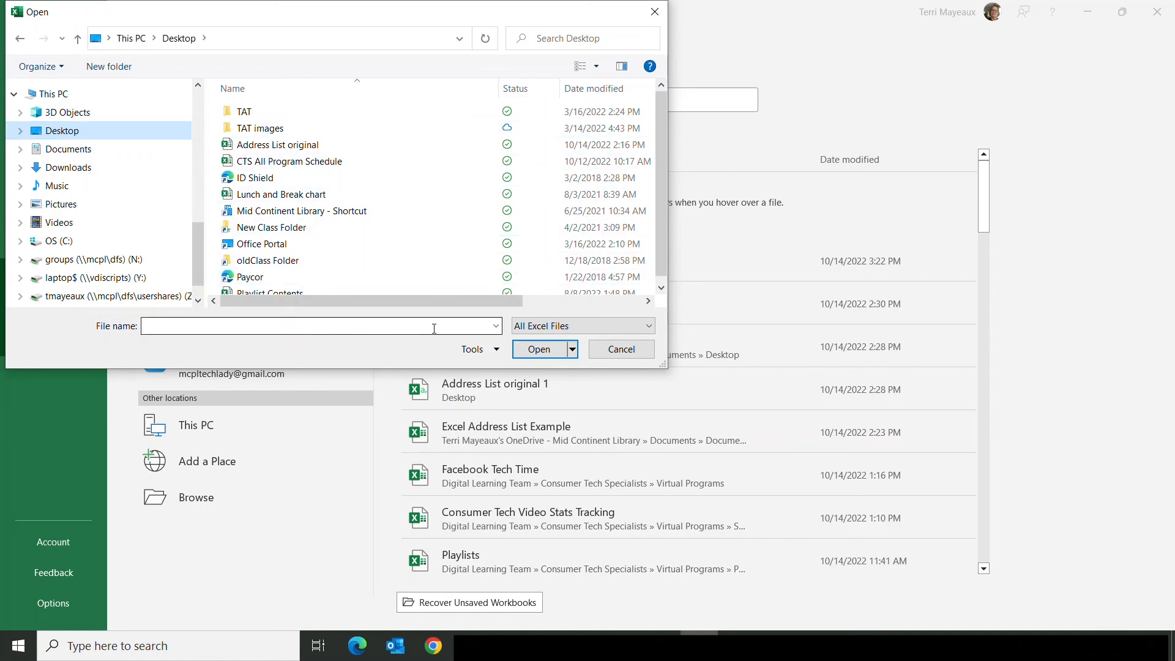
{"action": "left_click", "coordinate": [649, 325]}
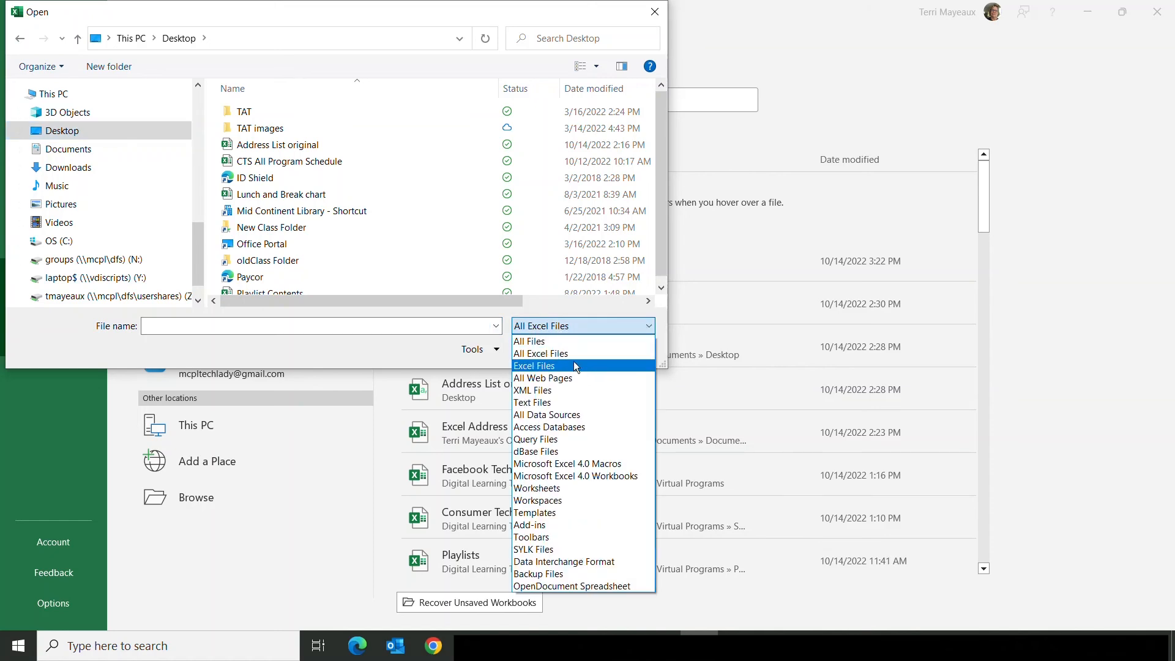
{"action": "left_click", "coordinate": [557, 403]}
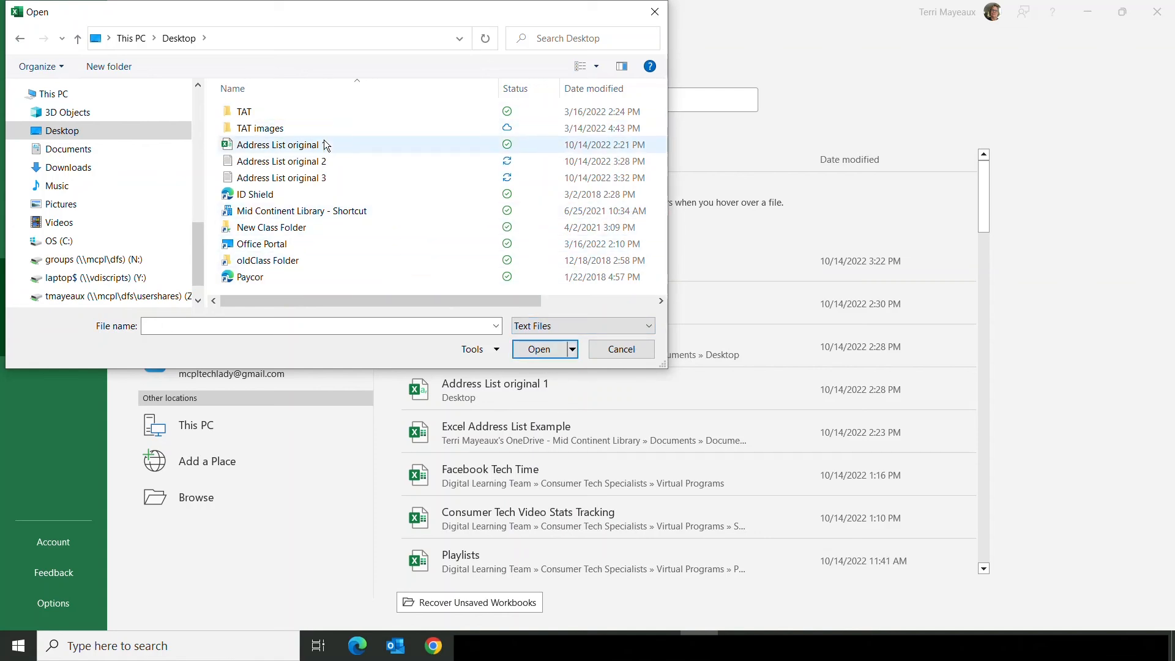
{"action": "left_click", "coordinate": [313, 182]}
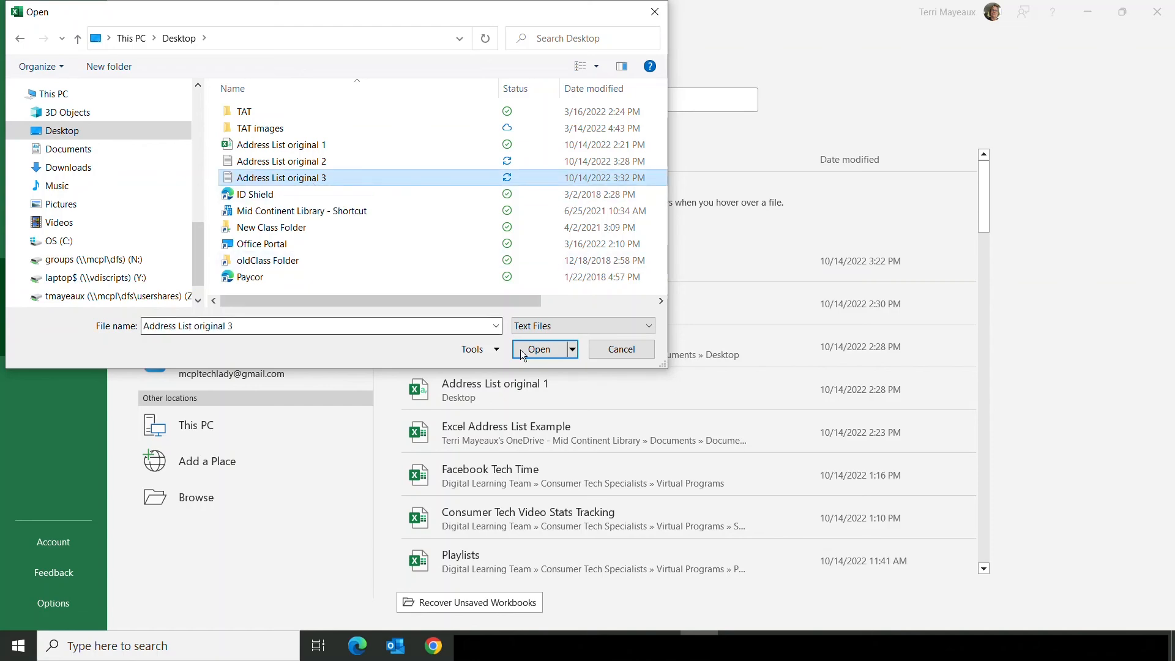
{"action": "left_click", "coordinate": [539, 350]}
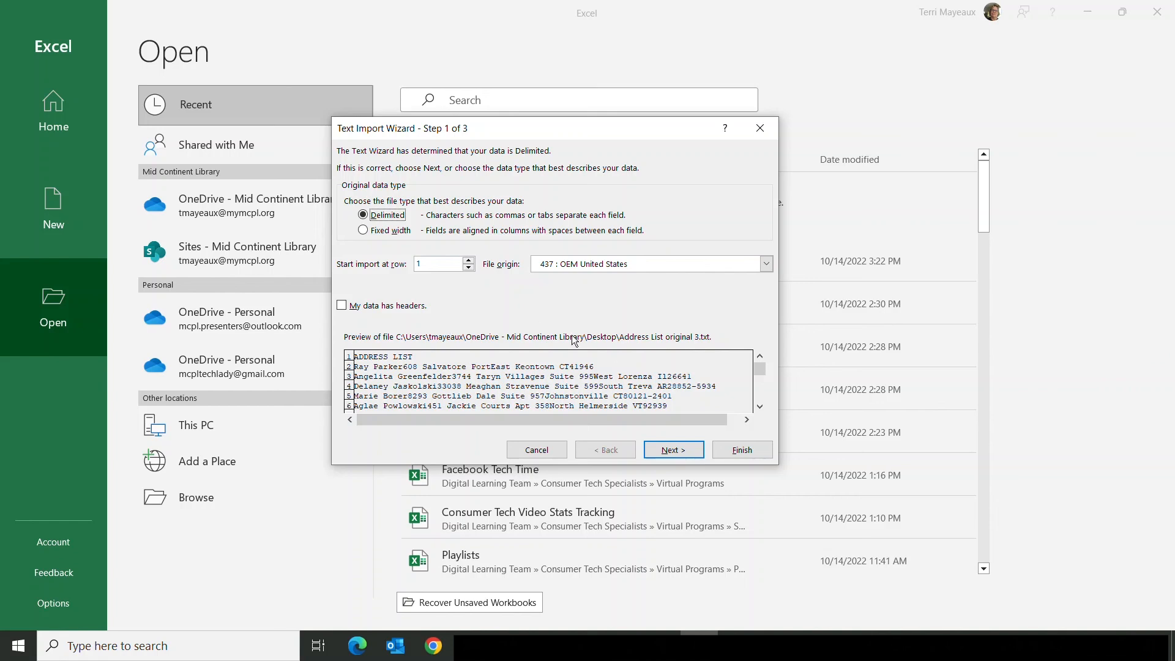
- Import the file as delimited data split at tabs with General column format, and dismiss the data loss notice
{"action": "left_click", "coordinate": [675, 453]}
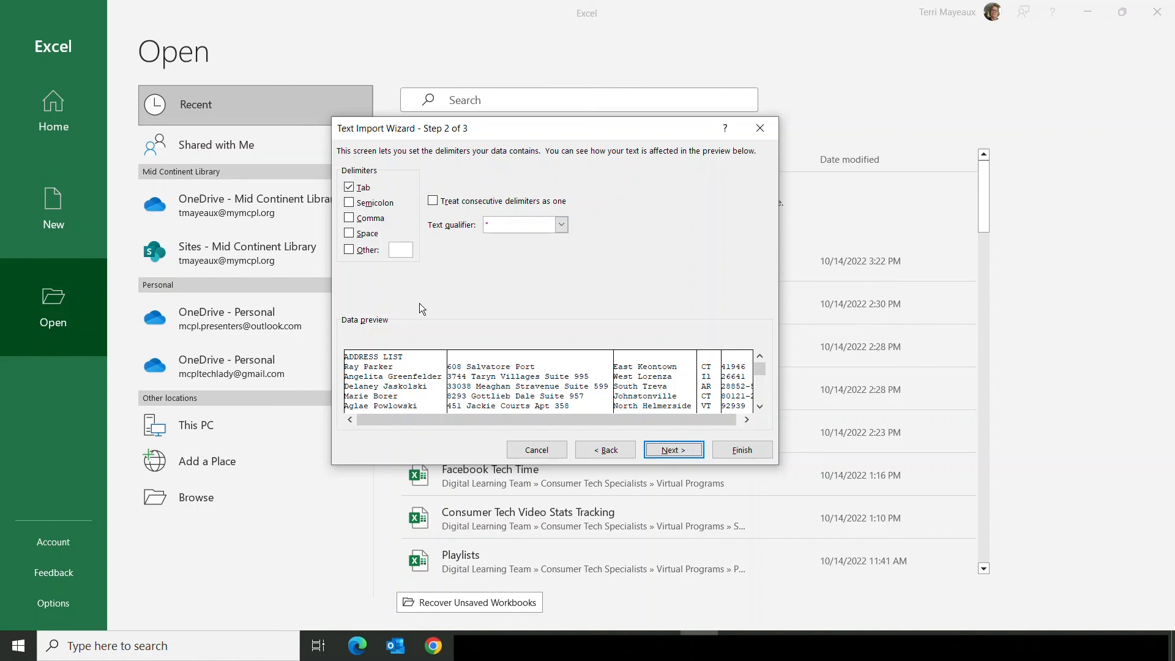
{"action": "left_click", "coordinate": [673, 450]}
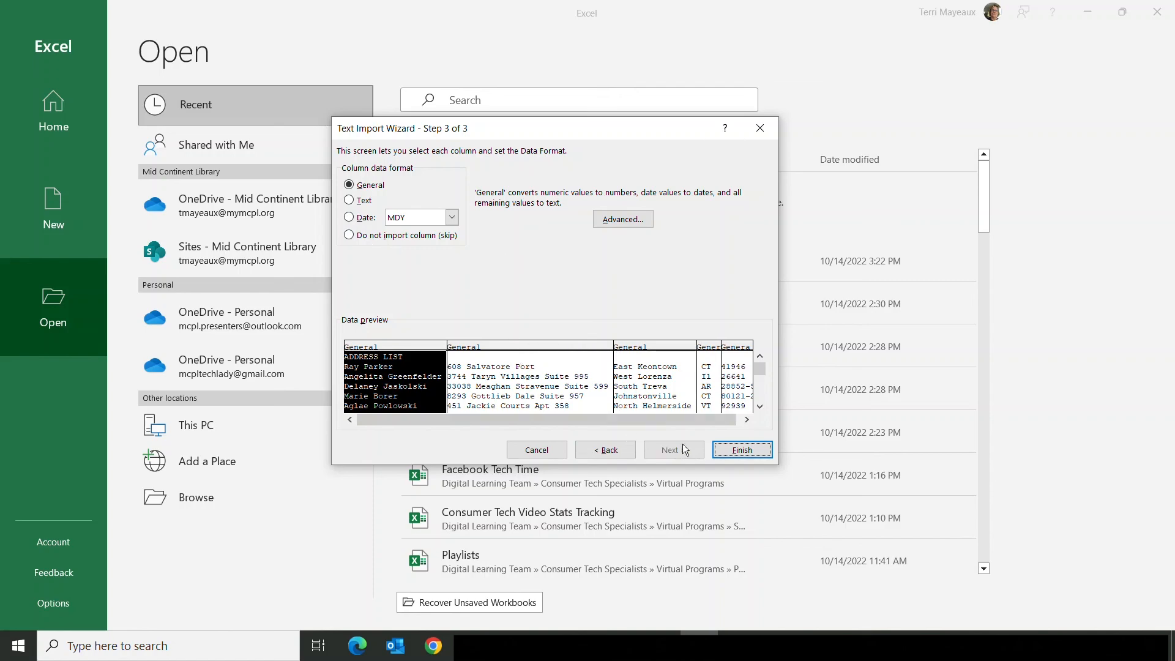
{"action": "left_click", "coordinate": [747, 451]}
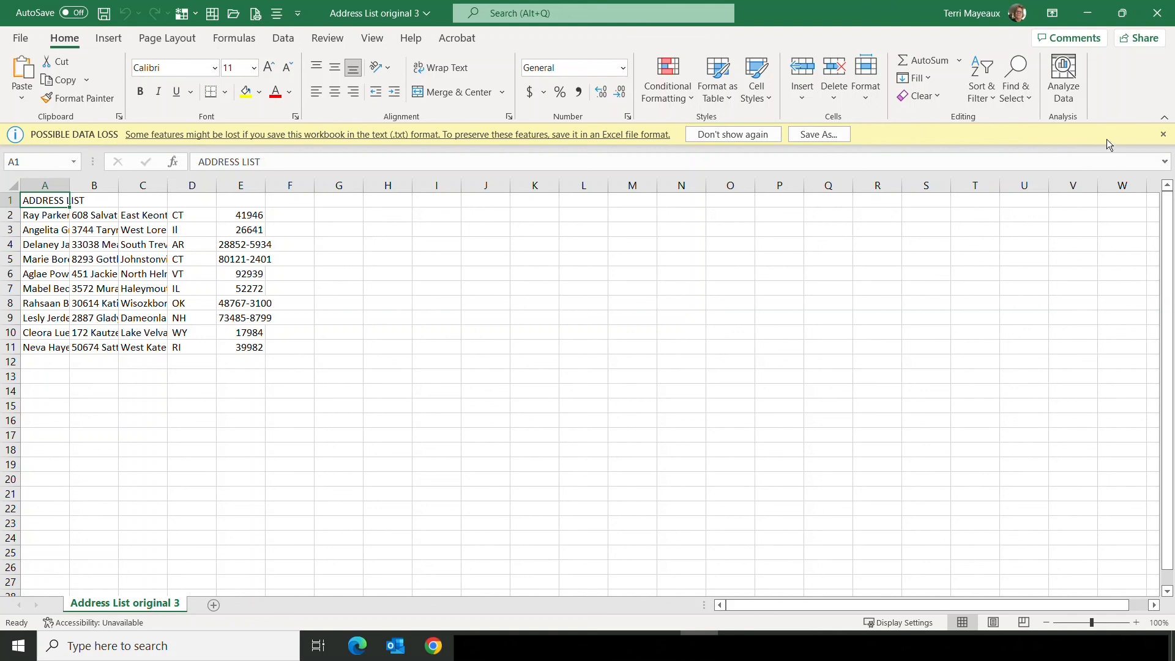
{"action": "left_click", "coordinate": [1164, 135]}
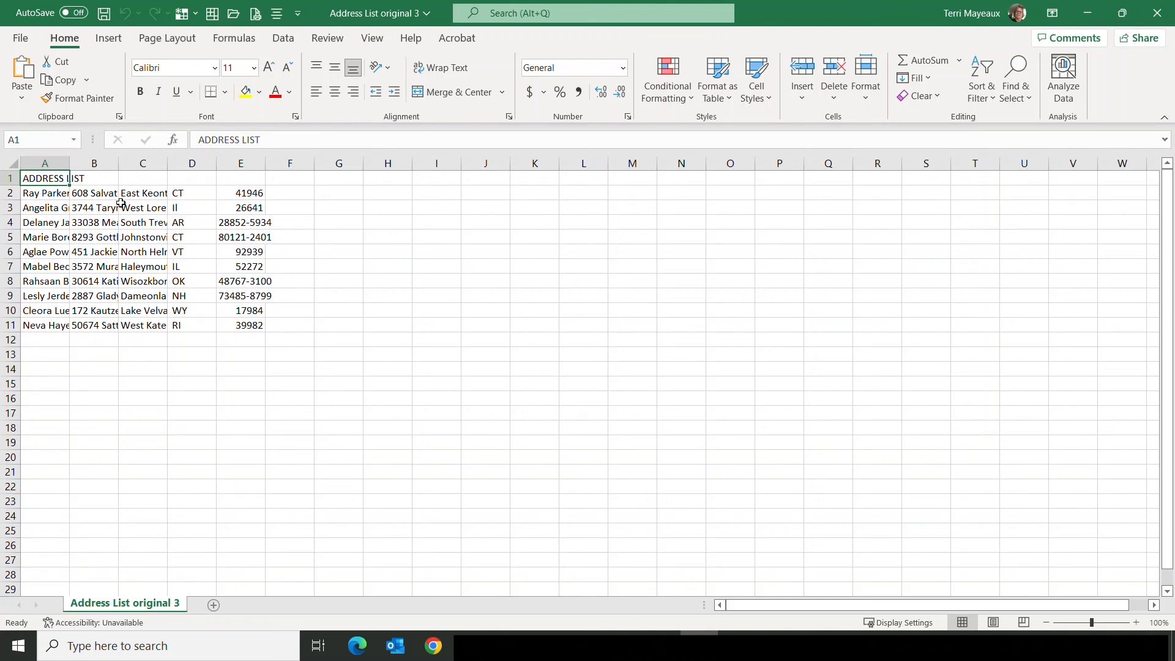
- AutoFit the width of columns A through E to their contents and deselect them
{"action": "left_click_drag", "start_coordinate": [41, 165], "coordinate": [233, 178]}
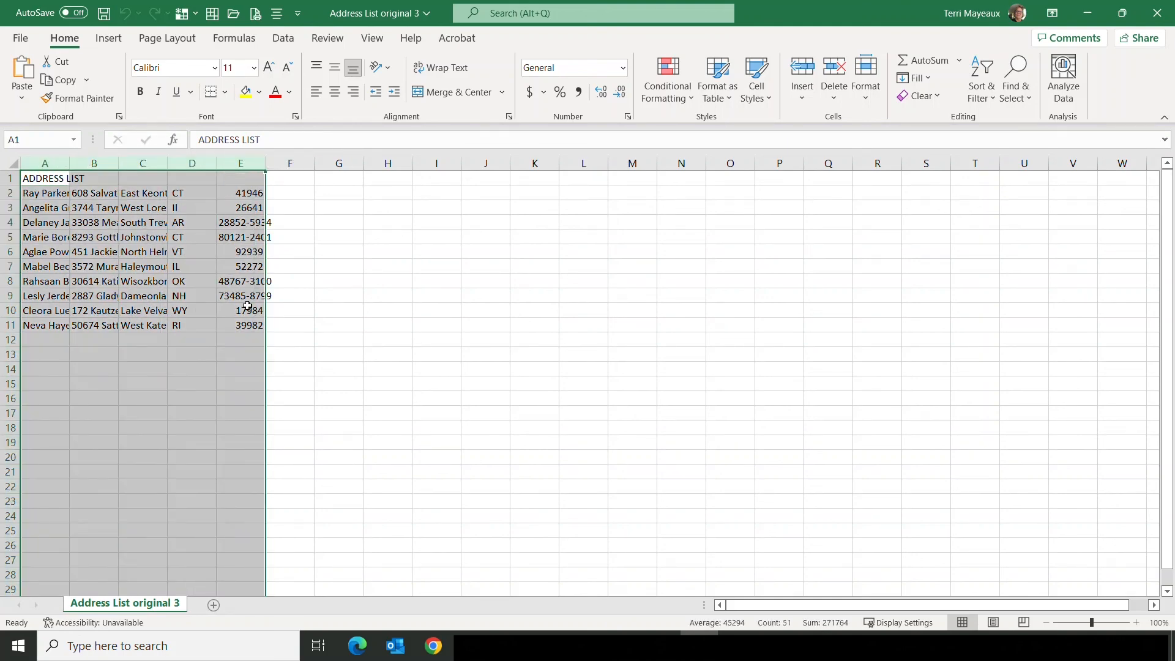
{"action": "left_click", "coordinate": [869, 101]}
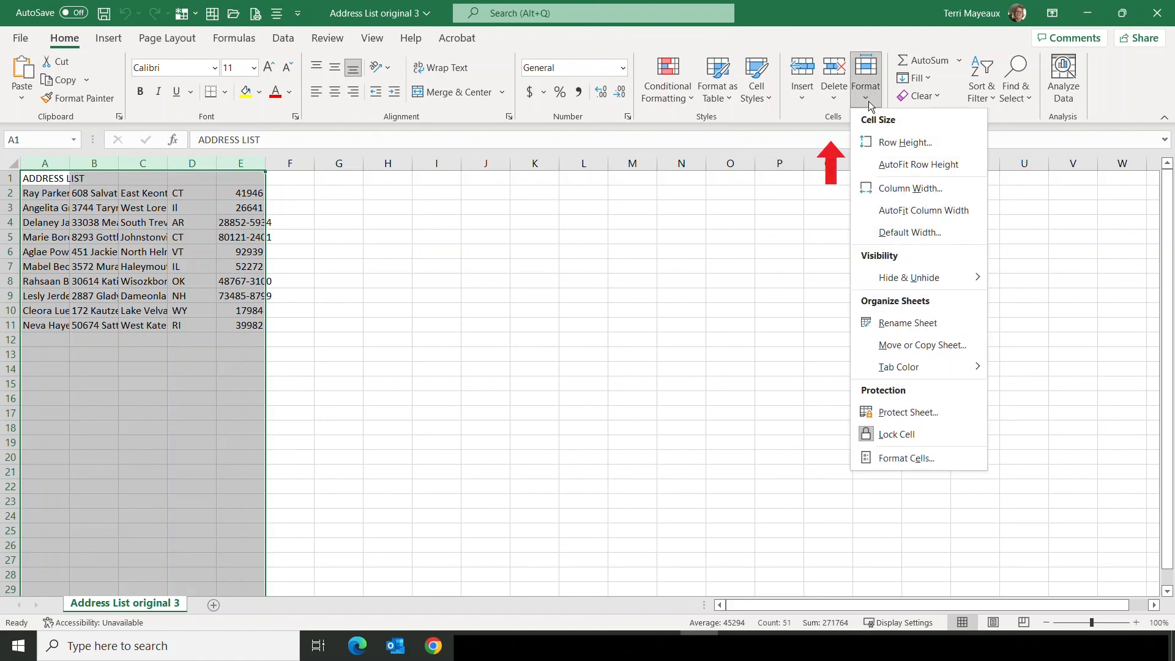
{"action": "left_click", "coordinate": [874, 210]}
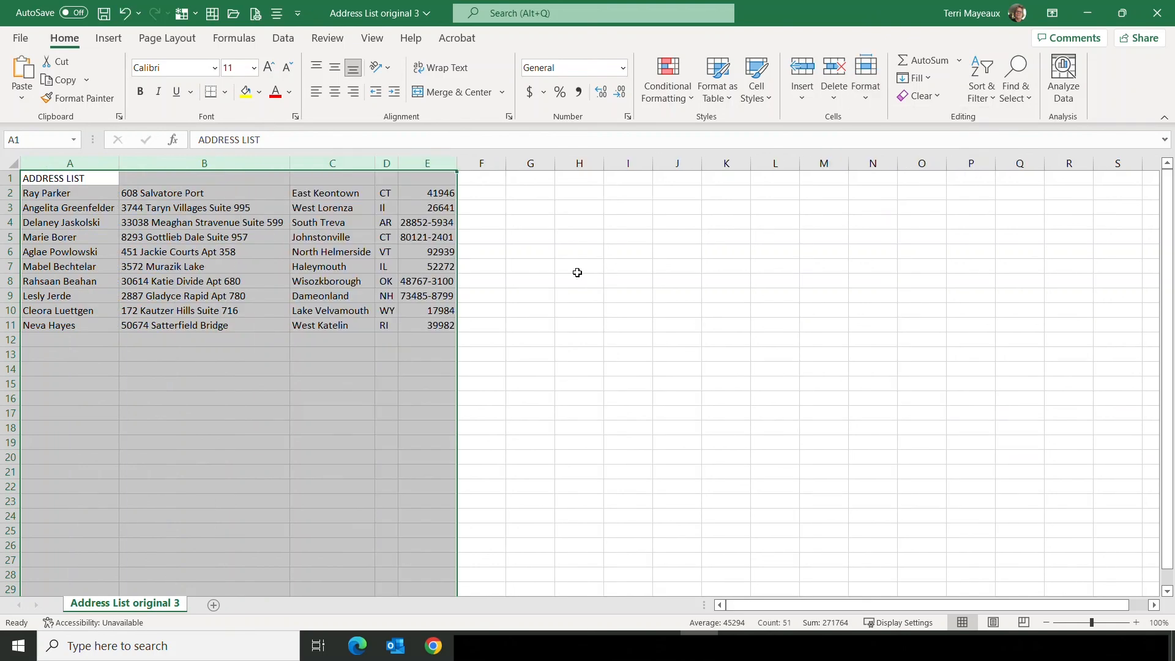
{"action": "left_click", "coordinate": [97, 338]}
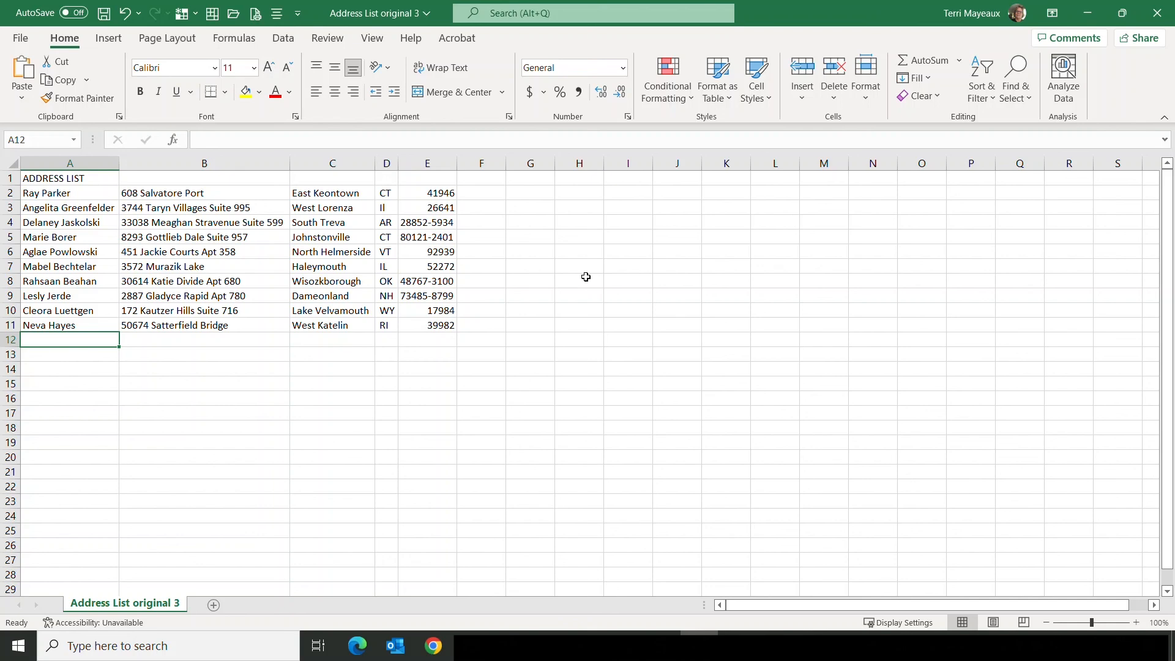
- Save the sheet on the Desktop as an Excel Workbook named Address List Final, and close Excel
{"action": "left_click", "coordinate": [22, 38]}
{"action": "left_click", "coordinate": [57, 240]}
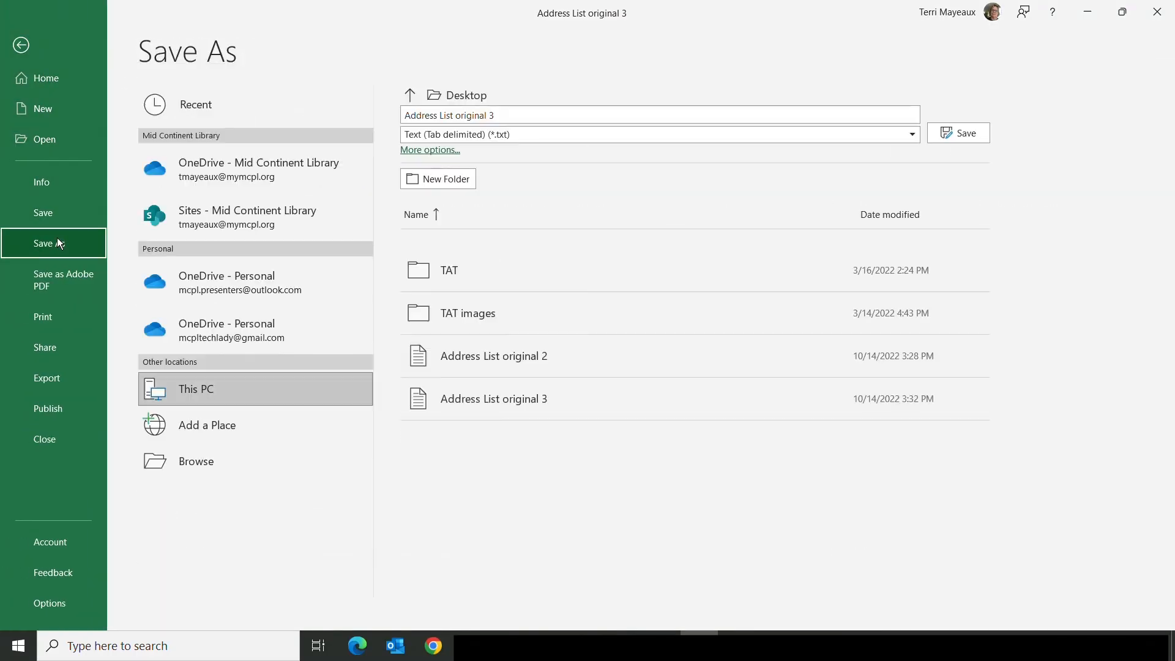
{"action": "left_click", "coordinate": [209, 462]}
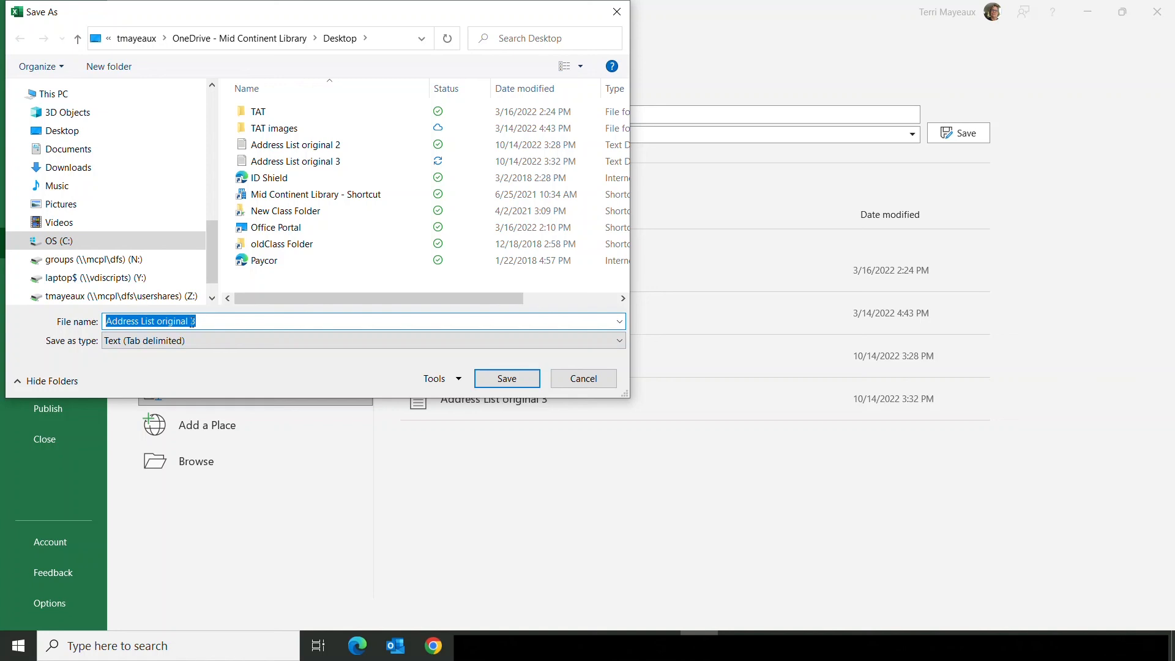
{"action": "left_click_drag", "start_coordinate": [157, 321], "coordinate": [197, 322]}
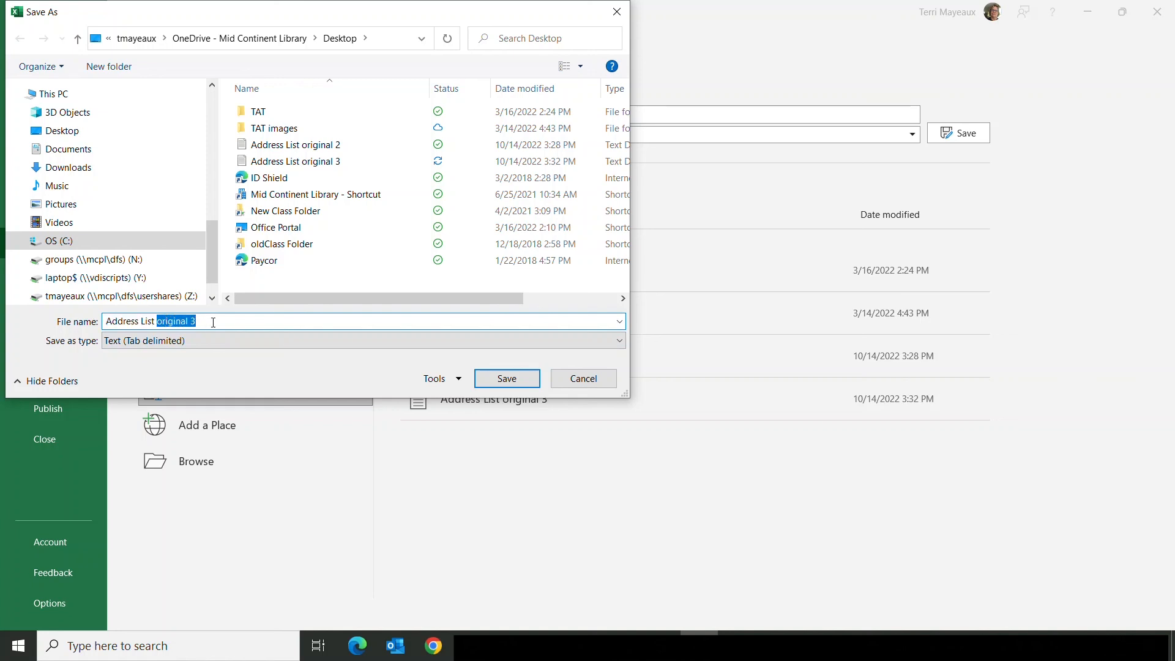
{"action": "type", "text": "Final"}
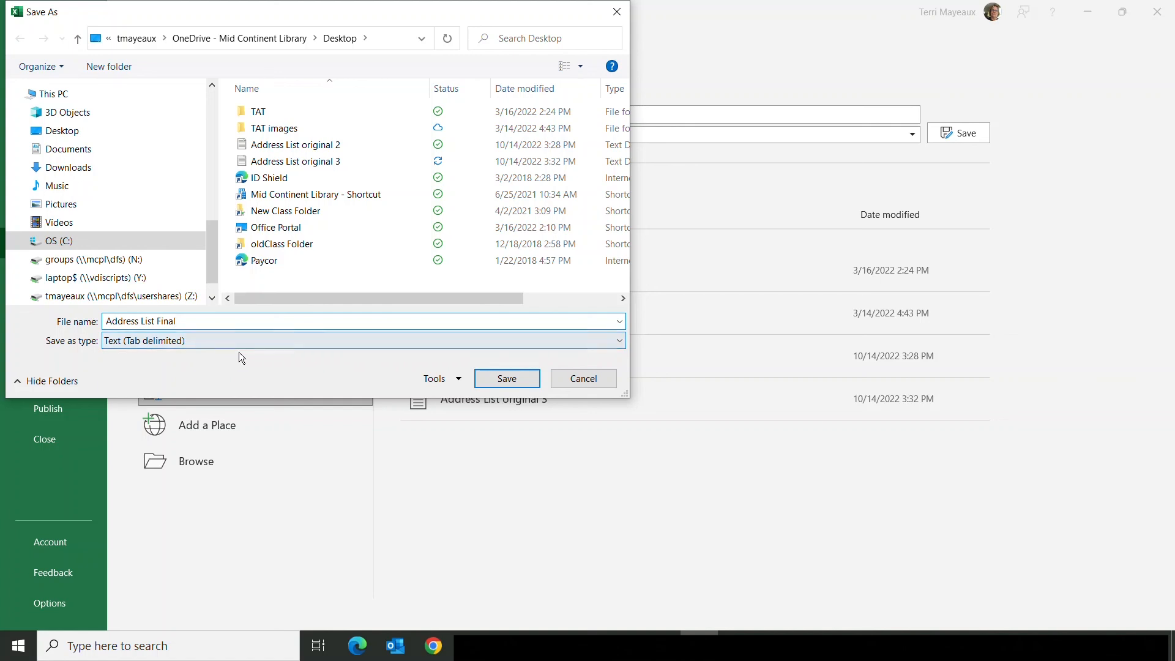
{"action": "left_click", "coordinate": [620, 340]}
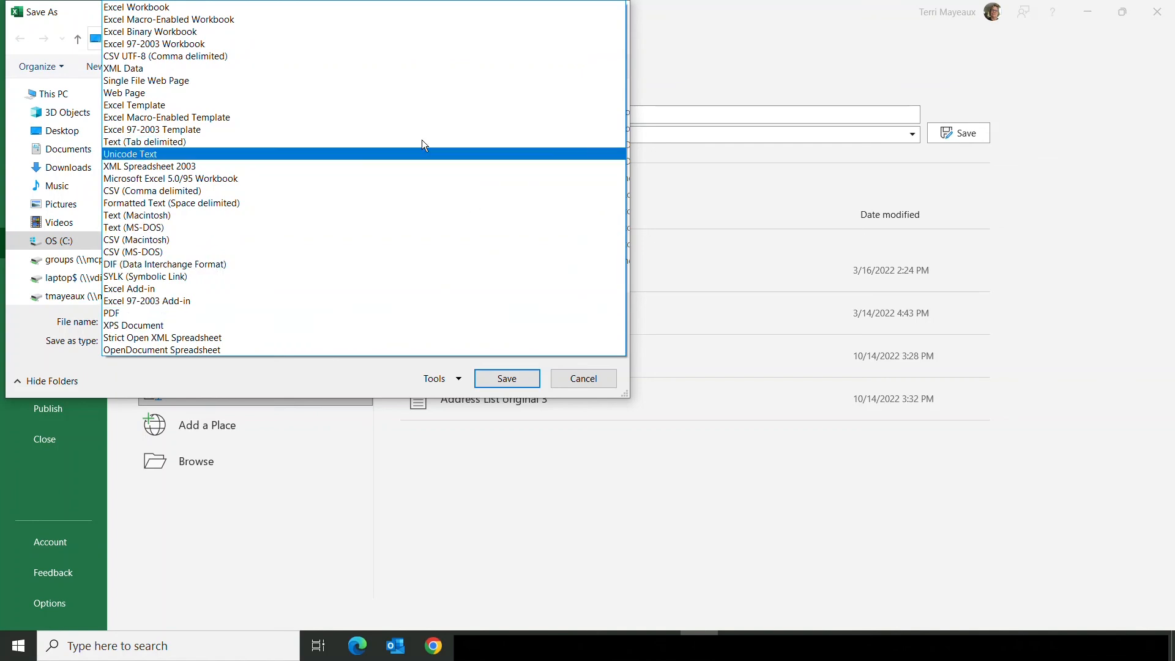
{"action": "left_click", "coordinate": [225, 5]}
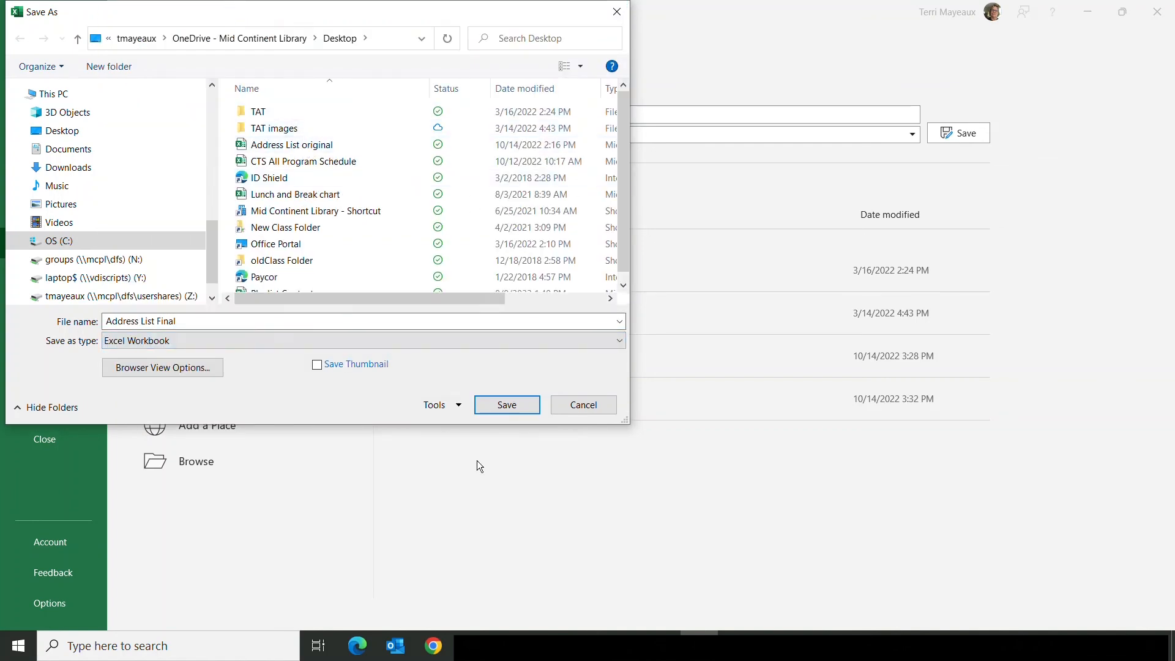
{"action": "left_click", "coordinate": [517, 406]}
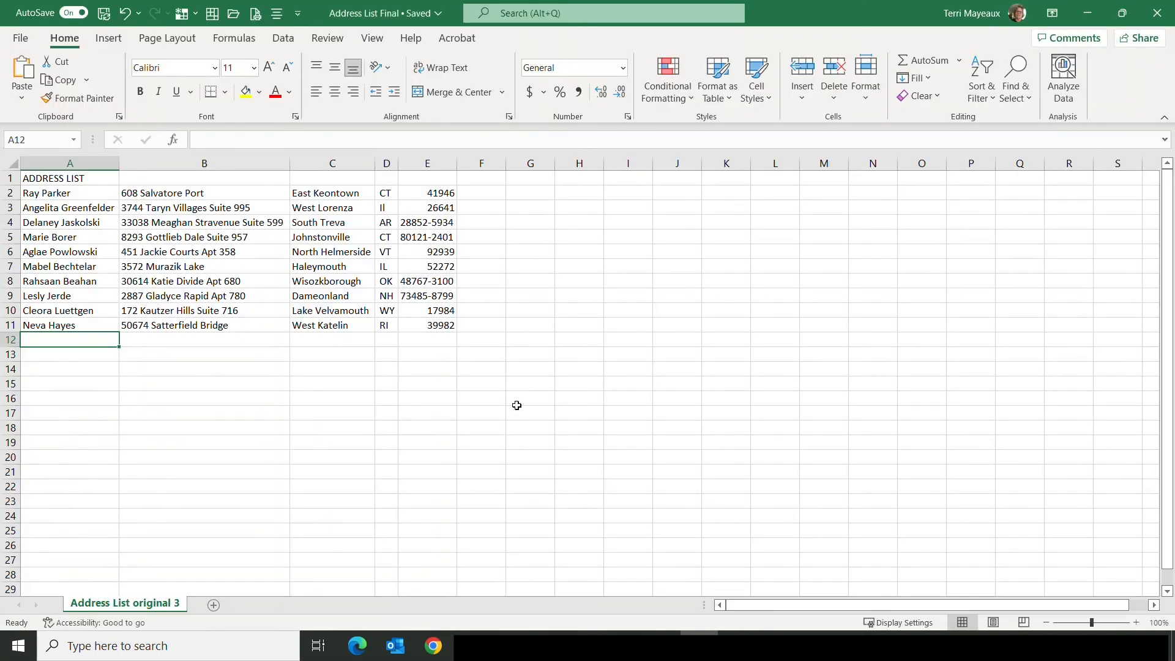
{"action": "left_click", "coordinate": [1156, 17]}
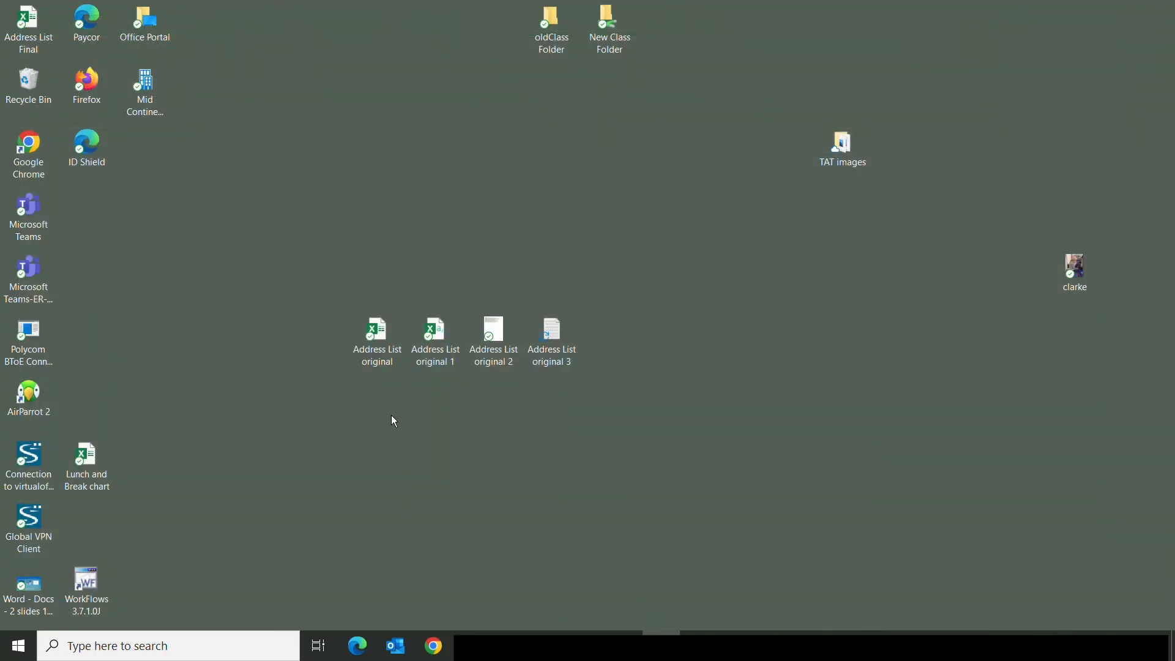
- Move the Address List Final file to just below the other address list files on the desktop and open it
{"action": "left_click_drag", "start_coordinate": [31, 25], "coordinate": [521, 465]}
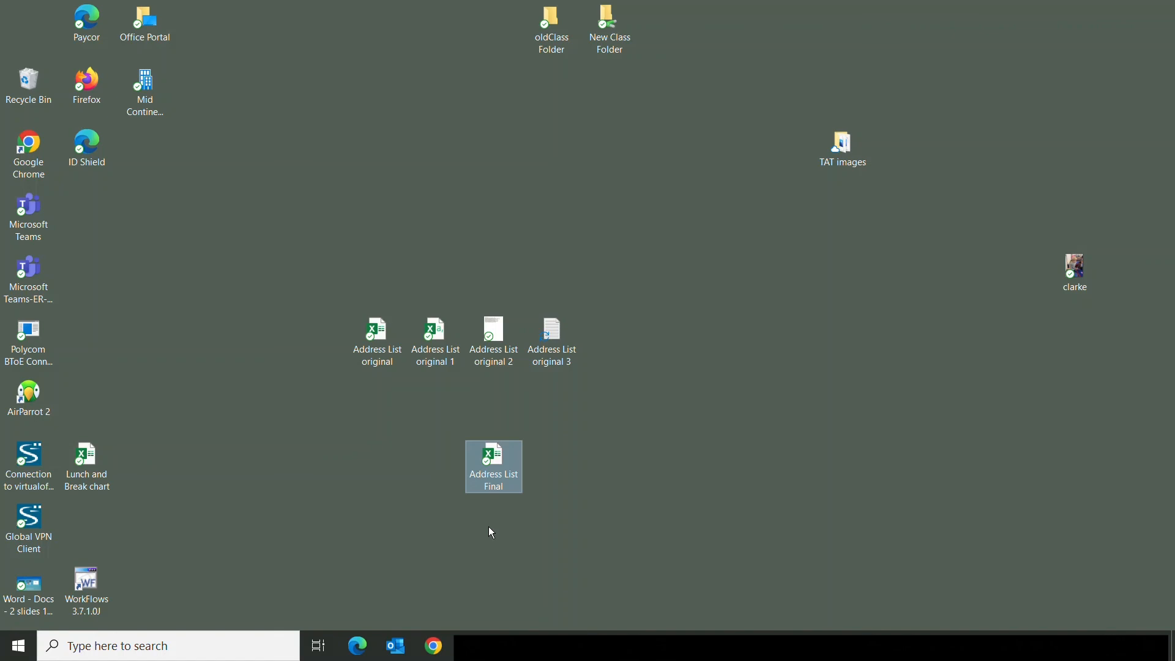
{"action": "double_click", "coordinate": [497, 459]}
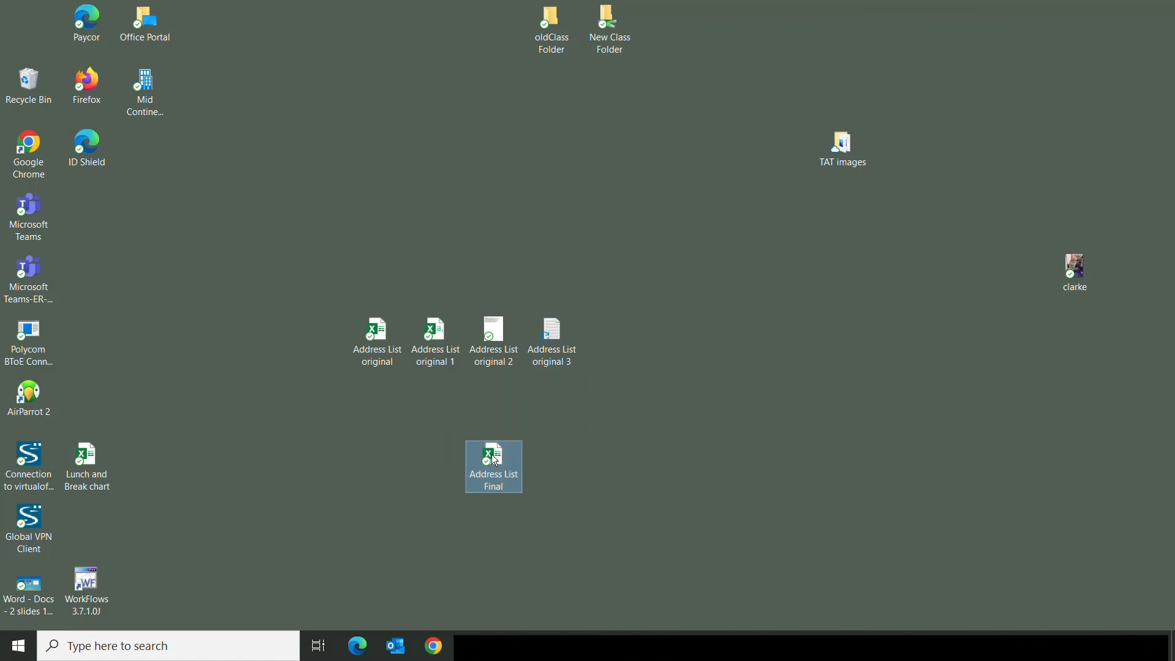